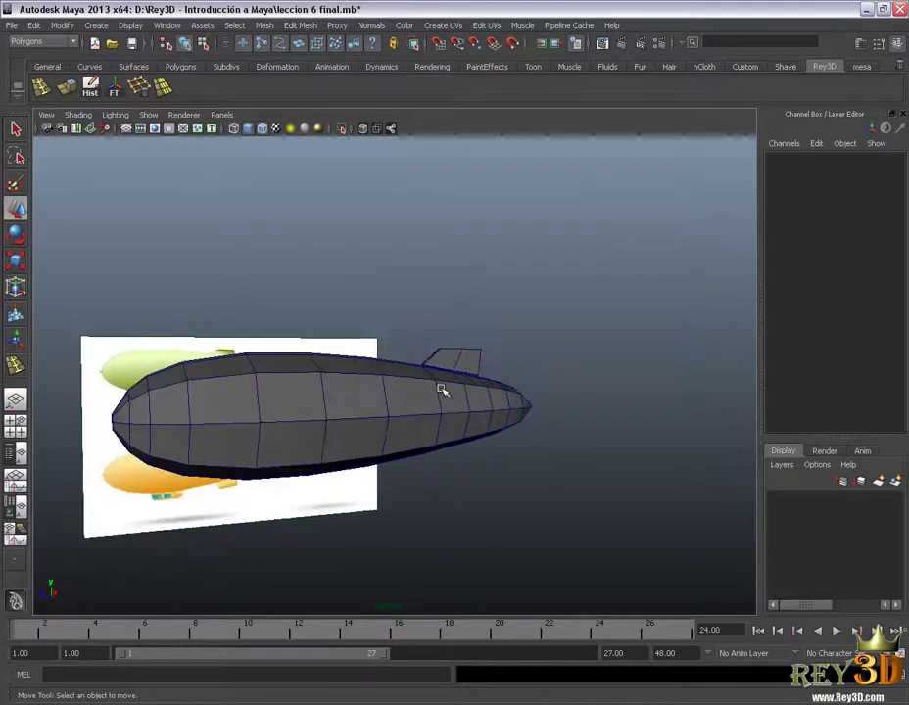
Orbit in close to inspect the tail fin where it sits low on the hull
{"action": "mouse_move", "coordinate": [442, 389]}
{"action": "right_mouse_down", "text": "alt"}
{"action": "mouse_move", "coordinate": [519, 354]}
{"action": "mouse_move", "coordinate": [411, 385]}
{"action": "mouse_move", "coordinate": [346, 436]}
{"action": "mouse_move", "coordinate": [434, 393]}
{"action": "right_mouse_up", "text": "alt"}
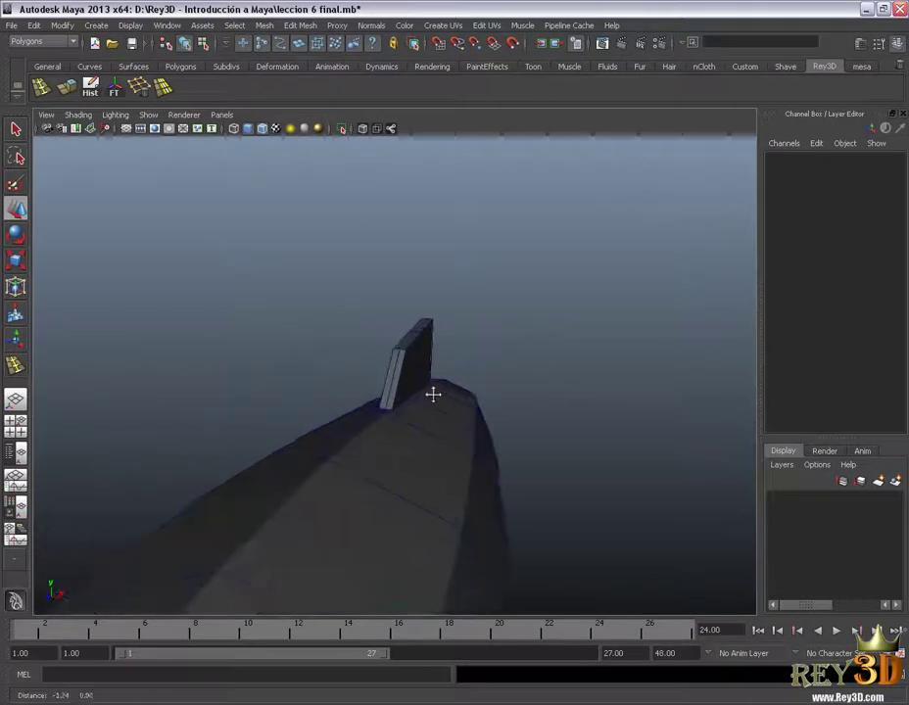
{"action": "mouse_move", "coordinate": [434, 393]}
{"action": "left_mouse_down", "text": "alt"}
{"action": "mouse_move", "coordinate": [488, 432]}
{"action": "mouse_move", "coordinate": [400, 379]}
{"action": "mouse_move", "coordinate": [436, 383]}
{"action": "mouse_move", "coordinate": [367, 390]}
{"action": "mouse_move", "coordinate": [442, 447]}
{"action": "mouse_move", "coordinate": [490, 464]}
{"action": "mouse_move", "coordinate": [438, 470]}
{"action": "mouse_move", "coordinate": [377, 392]}
{"action": "left_mouse_up", "text": "alt"}
{"action": "left_click", "coordinate": [374, 395]}
{"action": "left_click", "coordinate": [377, 392]}
{"action": "mouse_move", "coordinate": [464, 453]}
{"action": "left_mouse_down", "text": "alt"}
{"action": "mouse_move", "coordinate": [345, 424]}
{"action": "mouse_move", "coordinate": [385, 454]}
{"action": "mouse_move", "coordinate": [372, 309]}
{"action": "mouse_move", "coordinate": [443, 345]}
{"action": "mouse_move", "coordinate": [396, 336]}
{"action": "mouse_move", "coordinate": [479, 392]}
{"action": "mouse_move", "coordinate": [431, 402]}
{"action": "mouse_move", "coordinate": [623, 438]}
{"action": "mouse_move", "coordinate": [511, 409]}
{"action": "left_mouse_up", "text": "alt"}
Select the thin hull face strip beneath the fin base in face mode
{"action": "right_click_drag", "start_coordinate": [511, 408], "coordinate": [513, 446]}
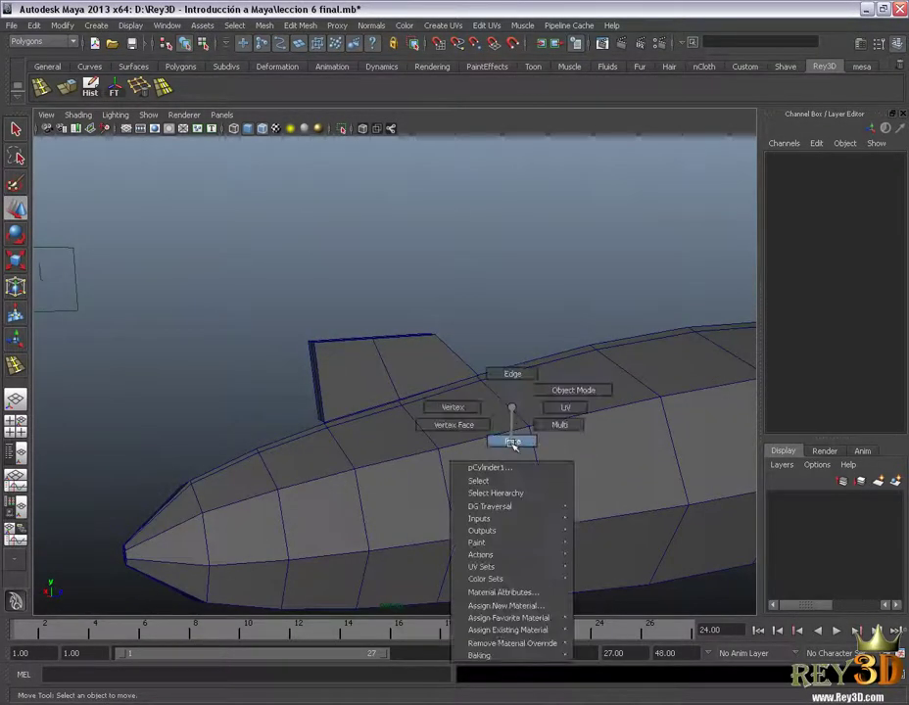
{"action": "right_click_drag", "start_coordinate": [369, 366], "coordinate": [452, 416], "text": "alt"}
{"action": "mouse_move", "coordinate": [453, 417]}
{"action": "left_mouse_down", "text": "alt"}
{"action": "mouse_move", "coordinate": [481, 432]}
{"action": "mouse_move", "coordinate": [456, 434]}
{"action": "left_mouse_up", "text": "alt"}
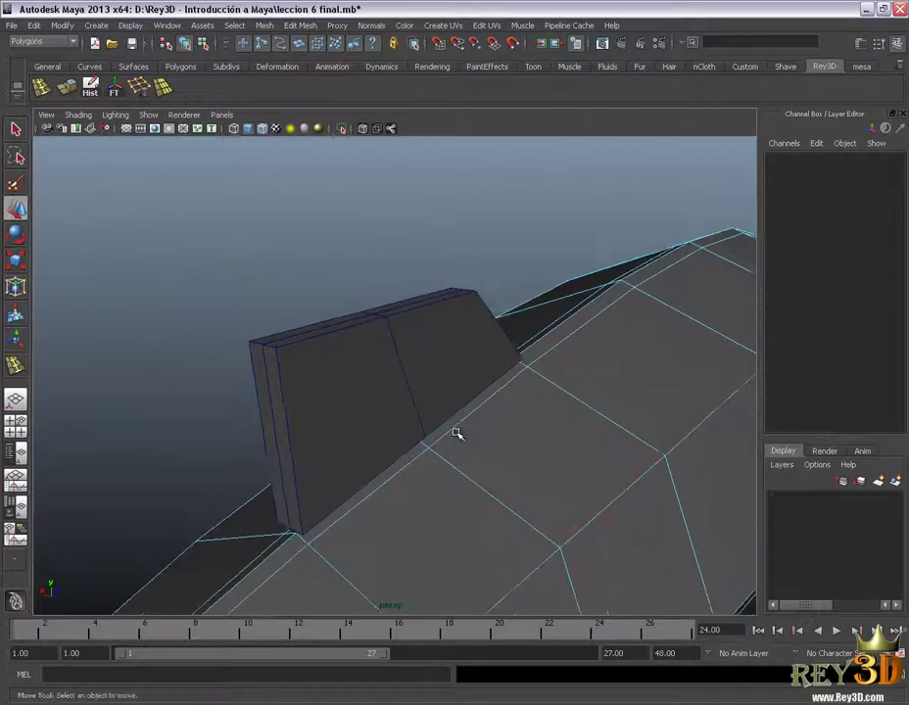
{"action": "left_click", "coordinate": [454, 423]}
{"action": "mouse_move", "coordinate": [437, 507]}
{"action": "left_mouse_down", "text": "alt"}
{"action": "mouse_move", "coordinate": [374, 504]}
{"action": "mouse_move", "coordinate": [402, 479]}
{"action": "mouse_move", "coordinate": [494, 483]}
{"action": "mouse_move", "coordinate": [533, 511]}
{"action": "mouse_move", "coordinate": [410, 416]}
{"action": "left_mouse_up", "text": "alt"}
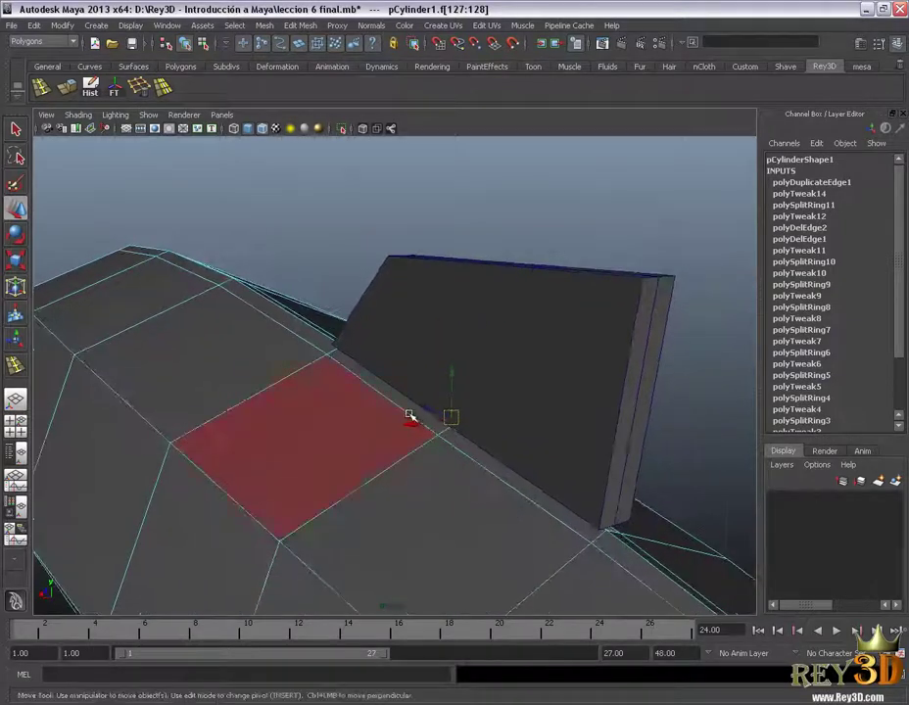
{"action": "left_click", "coordinate": [400, 403]}
Clear the hull face selection and select the fin plate instead
{"action": "mouse_move", "coordinate": [579, 507]}
{"action": "left_mouse_down", "text": "alt"}
{"action": "mouse_move", "coordinate": [420, 496]}
{"action": "mouse_move", "coordinate": [453, 505]}
{"action": "mouse_move", "coordinate": [270, 466]}
{"action": "mouse_move", "coordinate": [405, 455]}
{"action": "mouse_move", "coordinate": [405, 440]}
{"action": "mouse_move", "coordinate": [484, 351]}
{"action": "left_mouse_up", "text": "alt"}
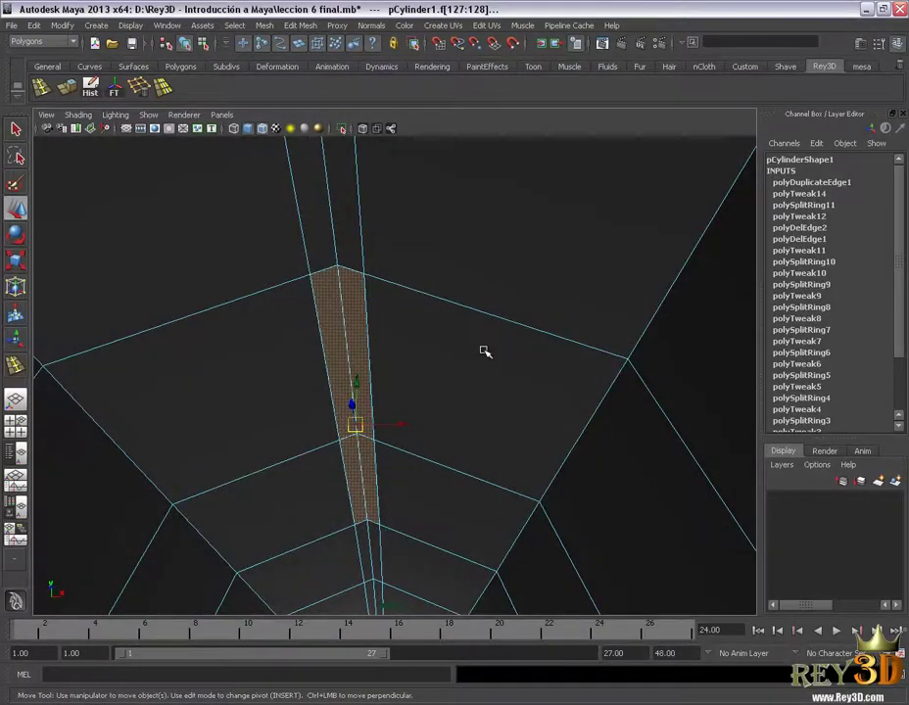
{"action": "left_click", "coordinate": [483, 351]}
{"action": "mouse_move", "coordinate": [399, 342]}
{"action": "left_mouse_down", "text": "alt"}
{"action": "mouse_move", "coordinate": [416, 345]}
{"action": "mouse_move", "coordinate": [392, 341]}
{"action": "mouse_move", "coordinate": [393, 354]}
{"action": "mouse_move", "coordinate": [291, 415]}
{"action": "mouse_move", "coordinate": [314, 385]}
{"action": "mouse_move", "coordinate": [369, 385]}
{"action": "mouse_move", "coordinate": [421, 335]}
{"action": "left_mouse_up", "text": "alt"}
{"action": "left_click", "coordinate": [437, 310]}
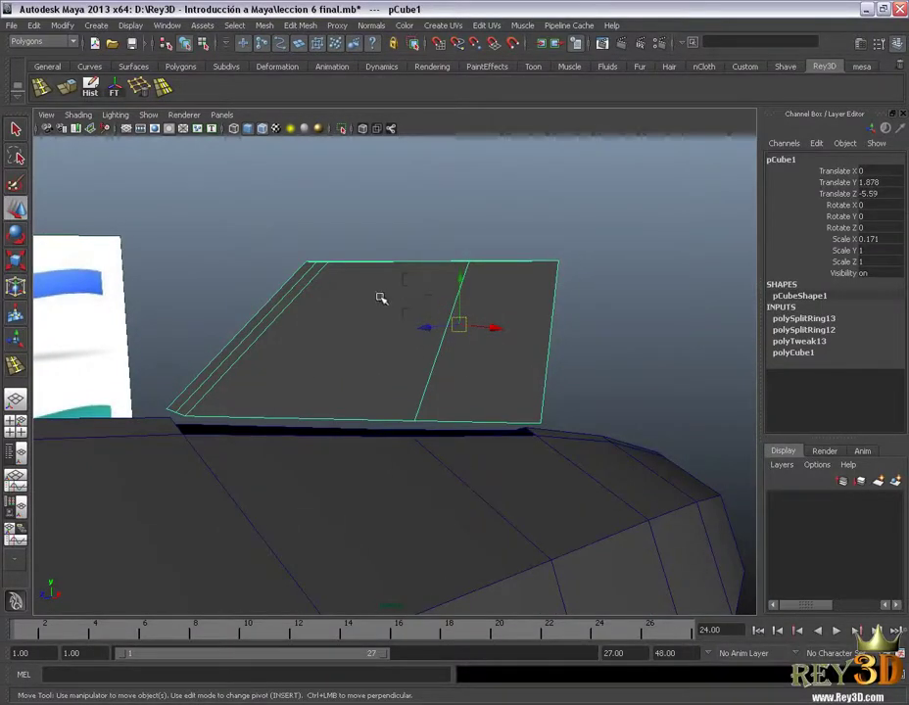
Pick the fin's bottom face strip f[3] in face mode to open its base
{"action": "right_click_drag", "start_coordinate": [379, 304], "coordinate": [380, 333]}
{"action": "mouse_move", "coordinate": [380, 333]}
{"action": "left_mouse_down", "text": "alt"}
{"action": "mouse_move", "coordinate": [401, 367]}
{"action": "mouse_move", "coordinate": [385, 308]}
{"action": "mouse_move", "coordinate": [352, 290]}
{"action": "left_mouse_up", "text": "alt"}
{"action": "left_click", "coordinate": [351, 303]}
{"action": "left_click", "coordinate": [322, 304], "text": "shift"}
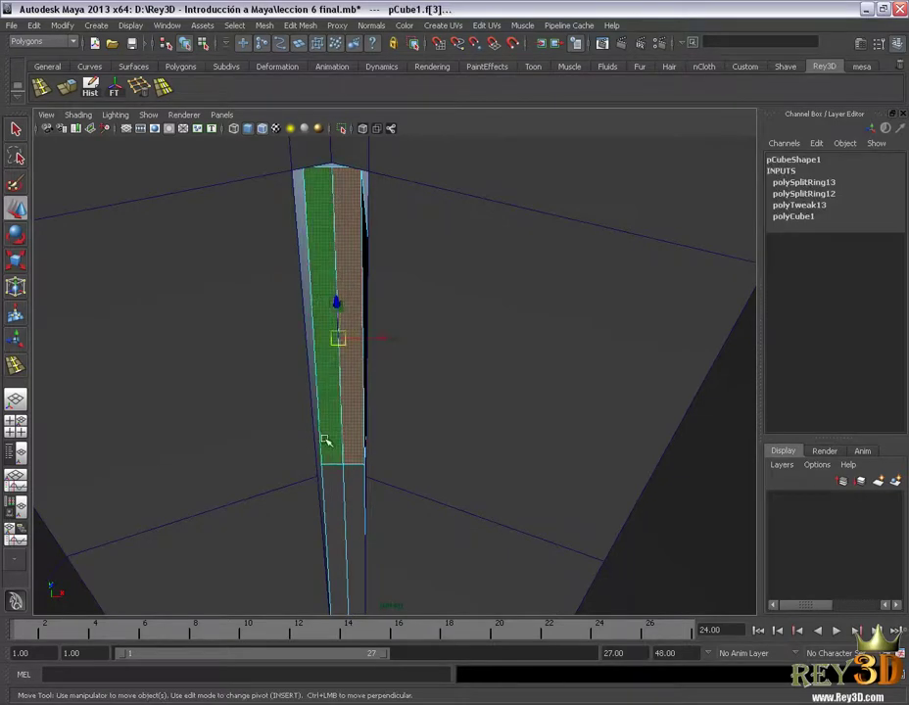
{"action": "left_click_drag", "start_coordinate": [496, 353], "coordinate": [422, 430], "text": "alt"}
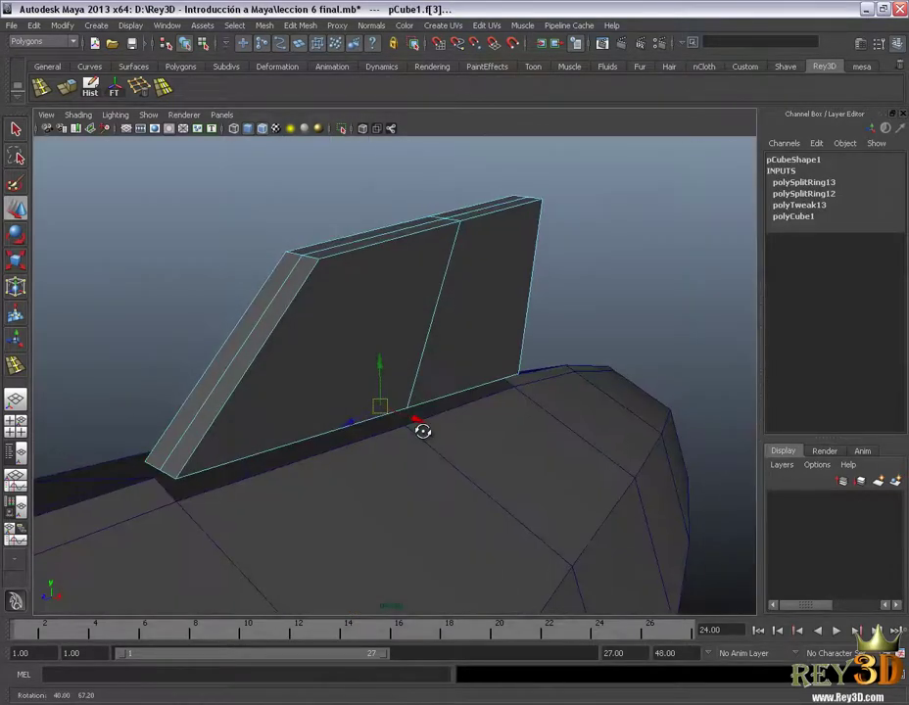
{"action": "left_click", "coordinate": [423, 432]}
Return the fin to object mode and orbit to check its open base
{"action": "mouse_move", "coordinate": [334, 373]}
{"action": "left_mouse_down", "text": "alt"}
{"action": "mouse_move", "coordinate": [432, 294]}
{"action": "mouse_move", "coordinate": [383, 259]}
{"action": "mouse_move", "coordinate": [408, 294]}
{"action": "mouse_move", "coordinate": [408, 265]}
{"action": "mouse_move", "coordinate": [381, 278]}
{"action": "mouse_move", "coordinate": [426, 318]}
{"action": "mouse_move", "coordinate": [279, 392]}
{"action": "mouse_move", "coordinate": [296, 351]}
{"action": "mouse_move", "coordinate": [371, 377]}
{"action": "left_mouse_up", "text": "alt"}
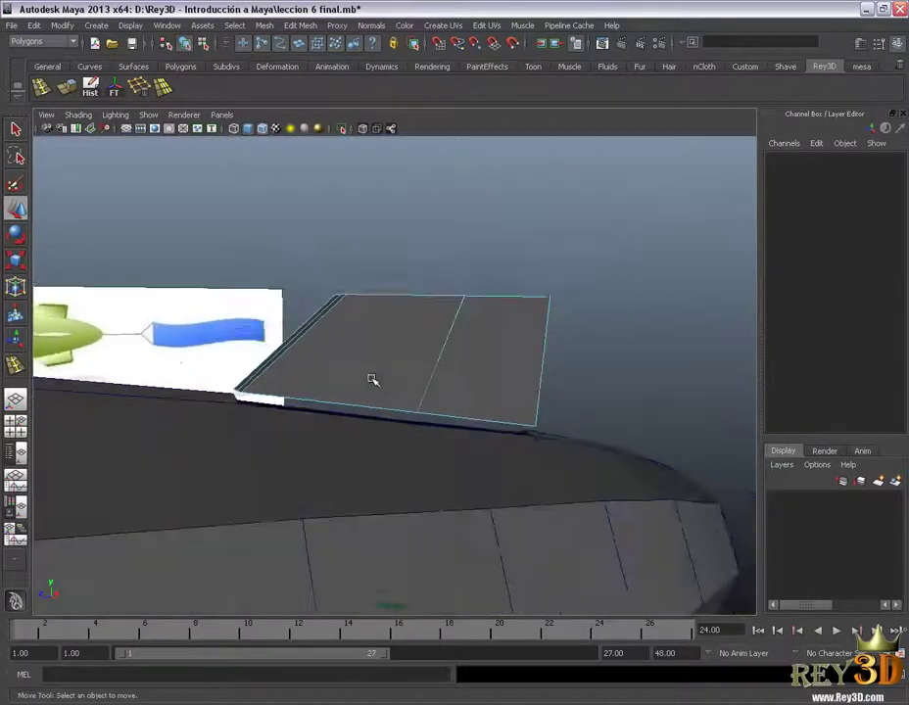
{"action": "right_click_drag", "start_coordinate": [446, 347], "coordinate": [495, 325]}
{"action": "mouse_move", "coordinate": [645, 280]}
{"action": "left_mouse_down", "text": "alt"}
{"action": "mouse_move", "coordinate": [552, 361]}
{"action": "mouse_move", "coordinate": [543, 345]}
{"action": "mouse_move", "coordinate": [462, 343]}
{"action": "mouse_move", "coordinate": [365, 434]}
{"action": "left_mouse_up", "text": "alt"}
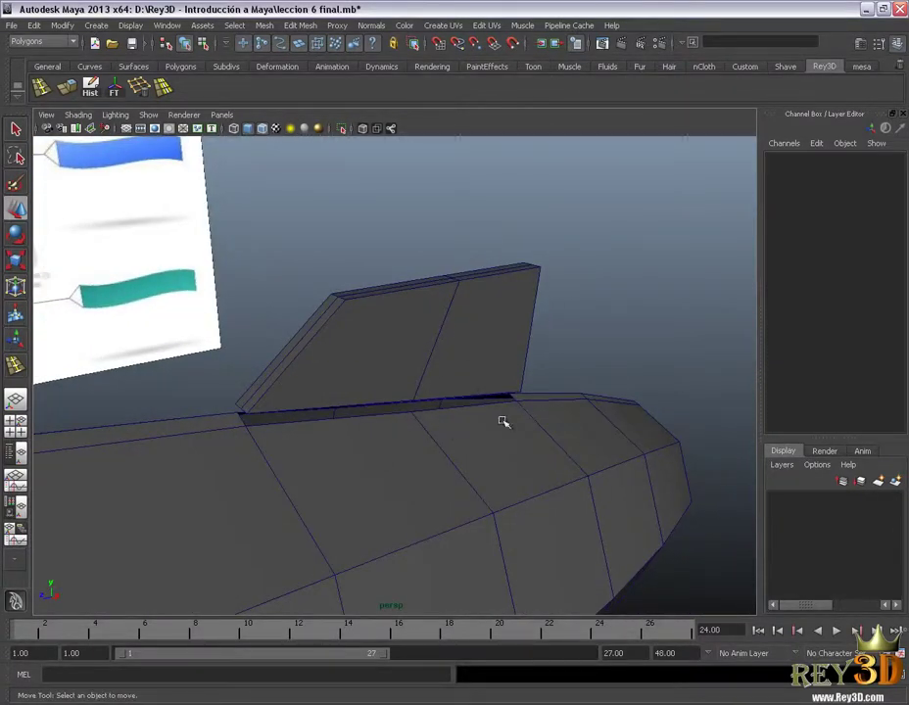
{"action": "left_click_drag", "start_coordinate": [504, 422], "coordinate": [431, 374], "text": "alt"}
Select the tail fin and add the hull pCylinder1 to the selection
{"action": "left_click", "coordinate": [438, 347]}
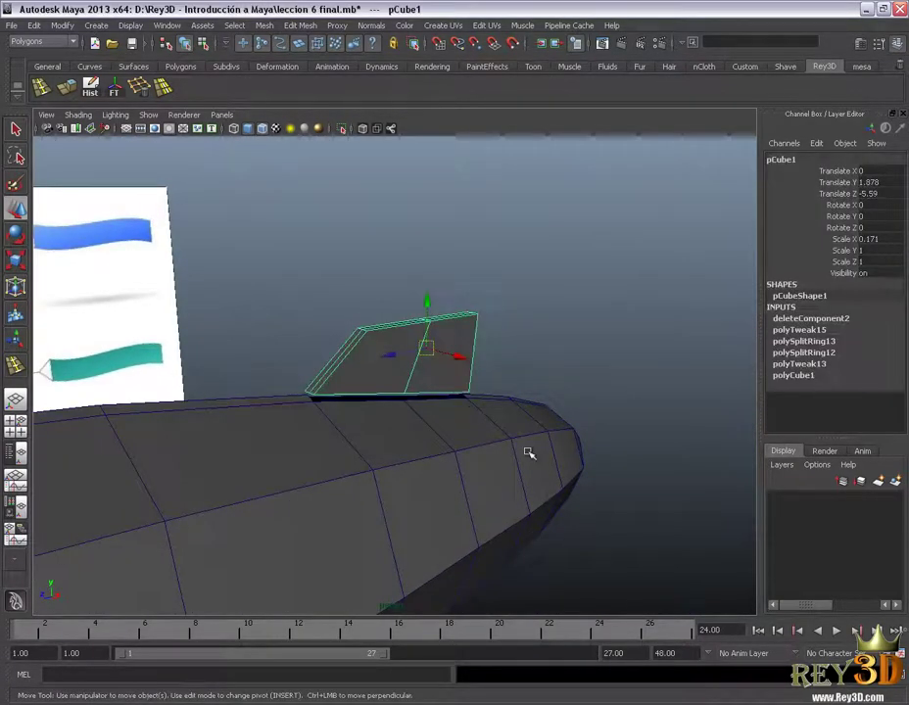
{"action": "left_click_drag", "start_coordinate": [527, 451], "coordinate": [515, 290], "text": "alt"}
{"action": "left_click", "coordinate": [426, 419]}
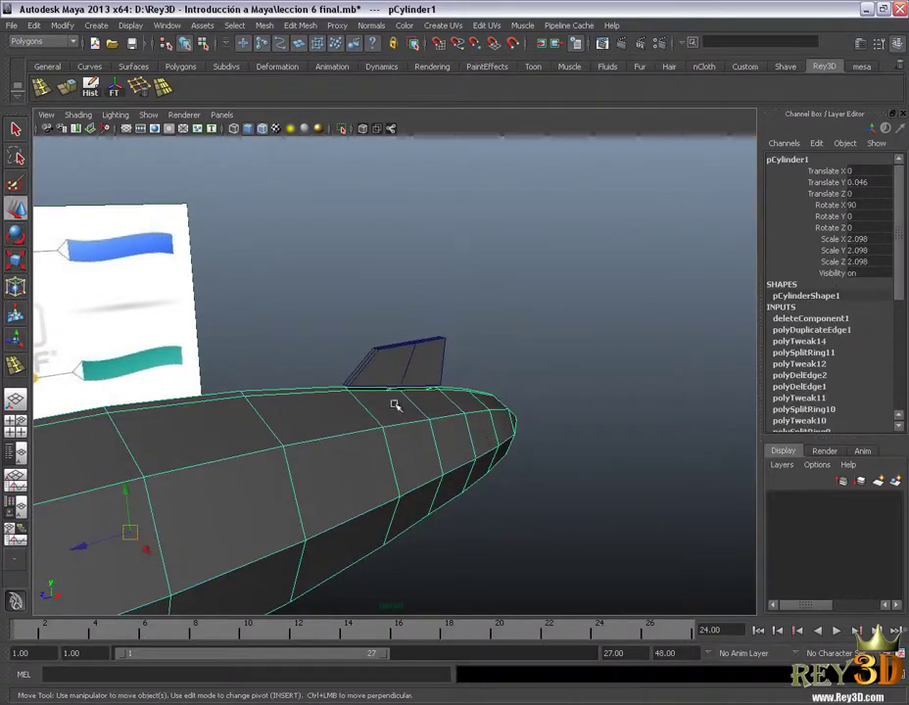
{"action": "mouse_move", "coordinate": [394, 404]}
{"action": "left_mouse_down", "text": "alt"}
{"action": "mouse_move", "coordinate": [479, 456]}
{"action": "mouse_move", "coordinate": [519, 349]}
{"action": "mouse_move", "coordinate": [297, 305]}
{"action": "mouse_move", "coordinate": [357, 332]}
{"action": "mouse_move", "coordinate": [422, 341]}
{"action": "mouse_move", "coordinate": [499, 393]}
{"action": "left_mouse_up", "text": "alt"}
{"action": "left_click", "coordinate": [550, 307]}
{"action": "left_click", "coordinate": [446, 337]}
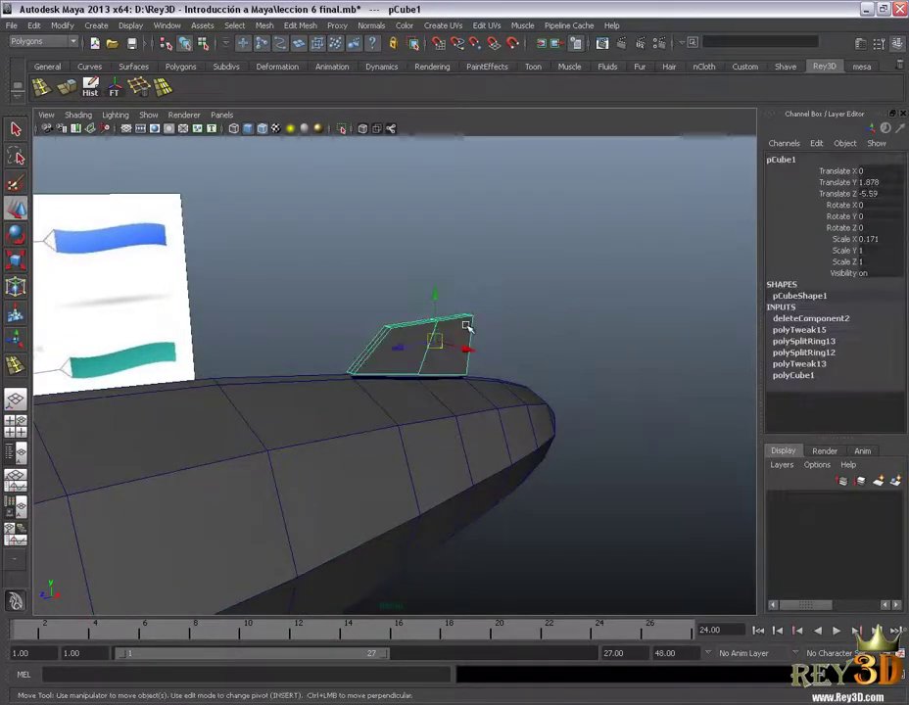
{"action": "left_click", "coordinate": [424, 410], "text": "shift"}
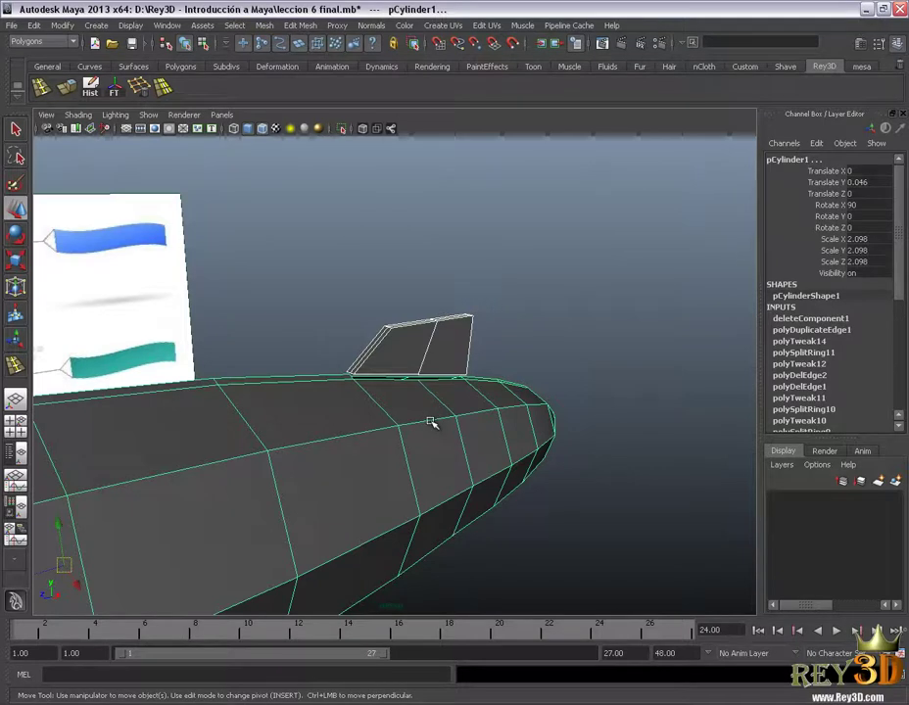
{"action": "mouse_move", "coordinate": [557, 432]}
{"action": "left_mouse_down", "text": "alt"}
{"action": "mouse_move", "coordinate": [491, 370]}
{"action": "mouse_move", "coordinate": [487, 305]}
{"action": "left_mouse_up", "text": "alt"}
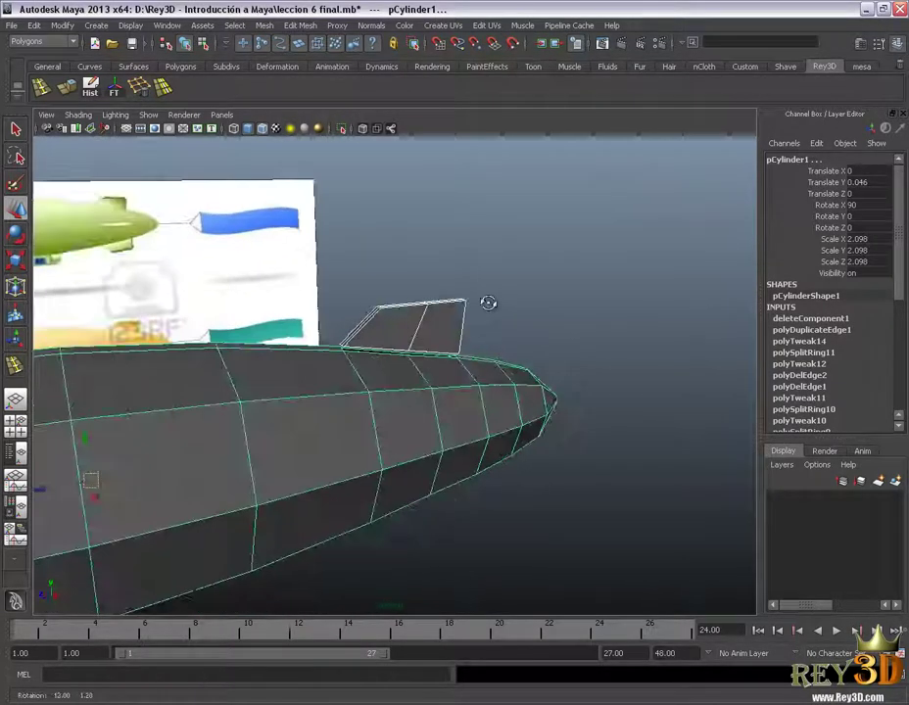
Combine the fin and hull into one mesh, polySurface1, with Mesh > Combine
{"action": "left_click", "coordinate": [262, 27]}
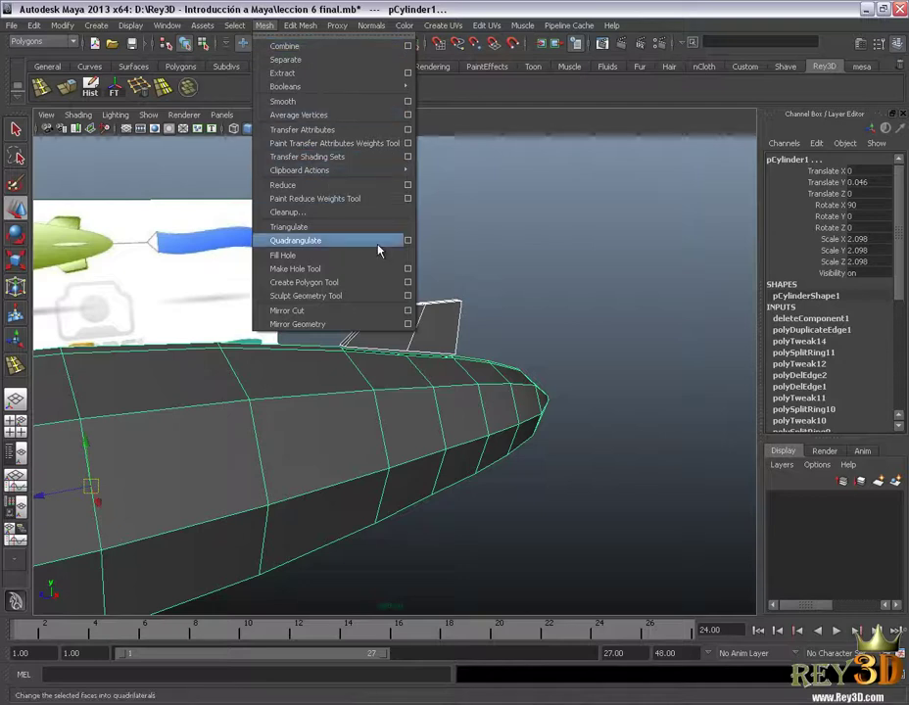
{"action": "left_click_drag", "start_coordinate": [372, 364], "coordinate": [442, 376], "text": "alt"}
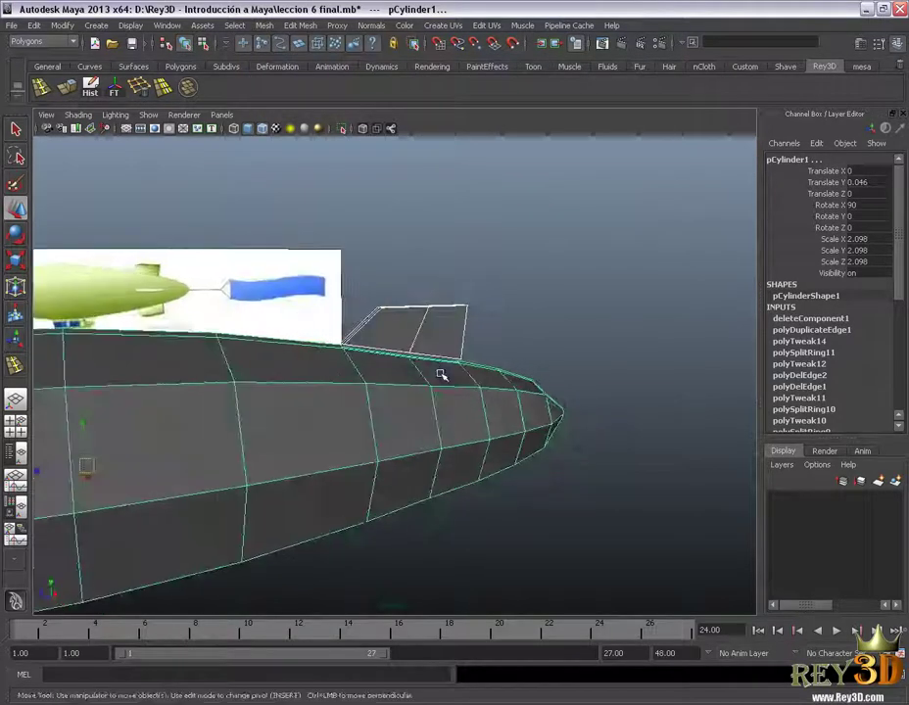
{"action": "left_click", "coordinate": [189, 90]}
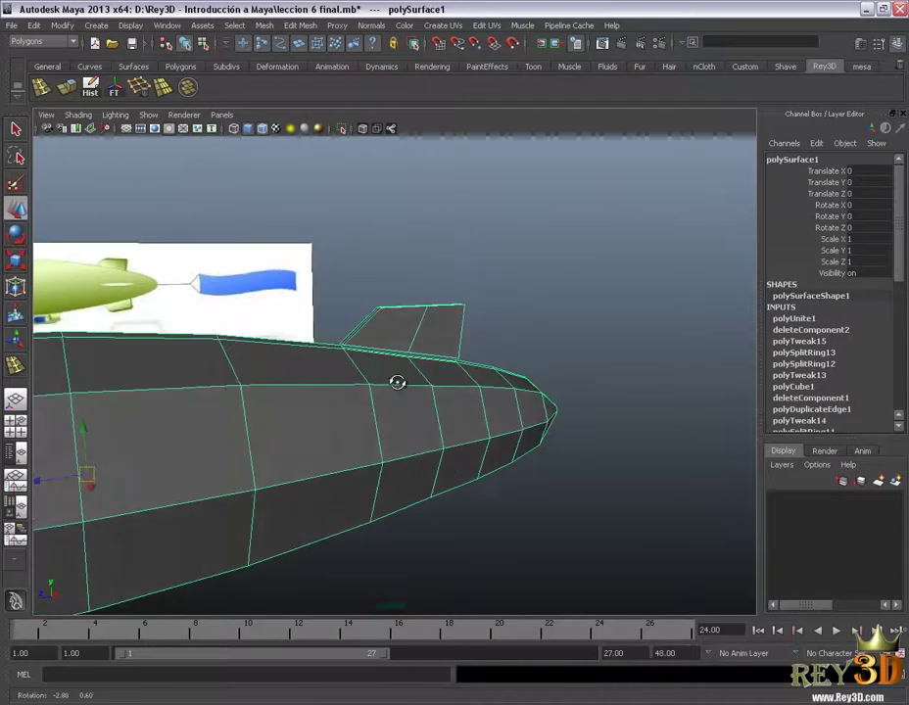
{"action": "scroll", "coordinate": [399, 377], "scroll_direction": "down", "scroll_amount": 3}
{"action": "left_click", "coordinate": [554, 311]}
{"action": "mouse_move", "coordinate": [553, 310]}
{"action": "left_mouse_down", "text": "alt"}
{"action": "mouse_move", "coordinate": [495, 449]}
{"action": "mouse_move", "coordinate": [421, 396]}
{"action": "left_mouse_up", "text": "alt"}
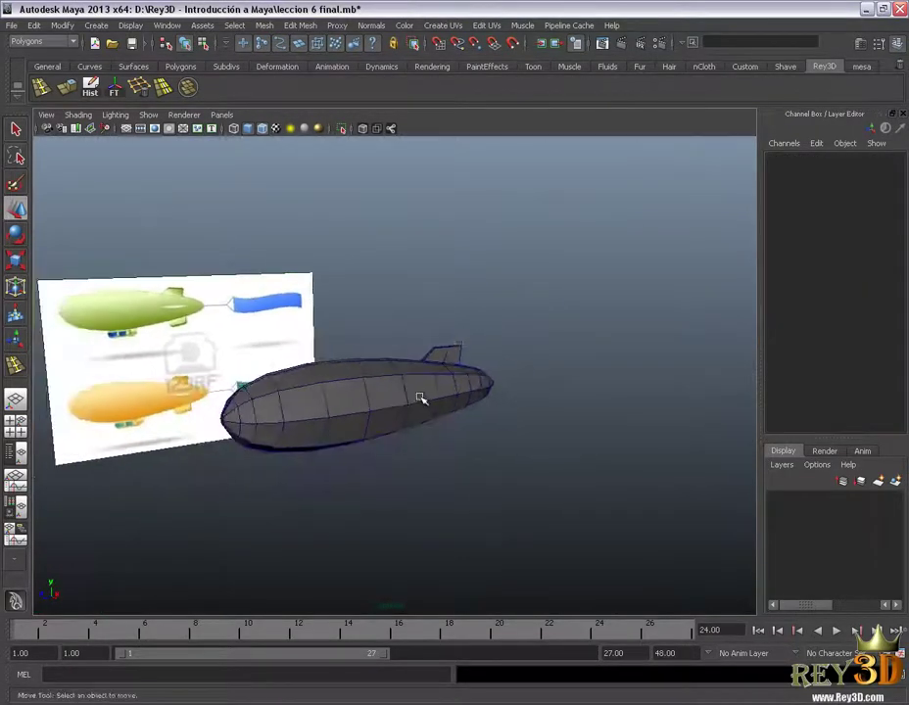
Select the fin's front base corner vertex on the combined blimp mesh
{"action": "left_click", "coordinate": [401, 381]}
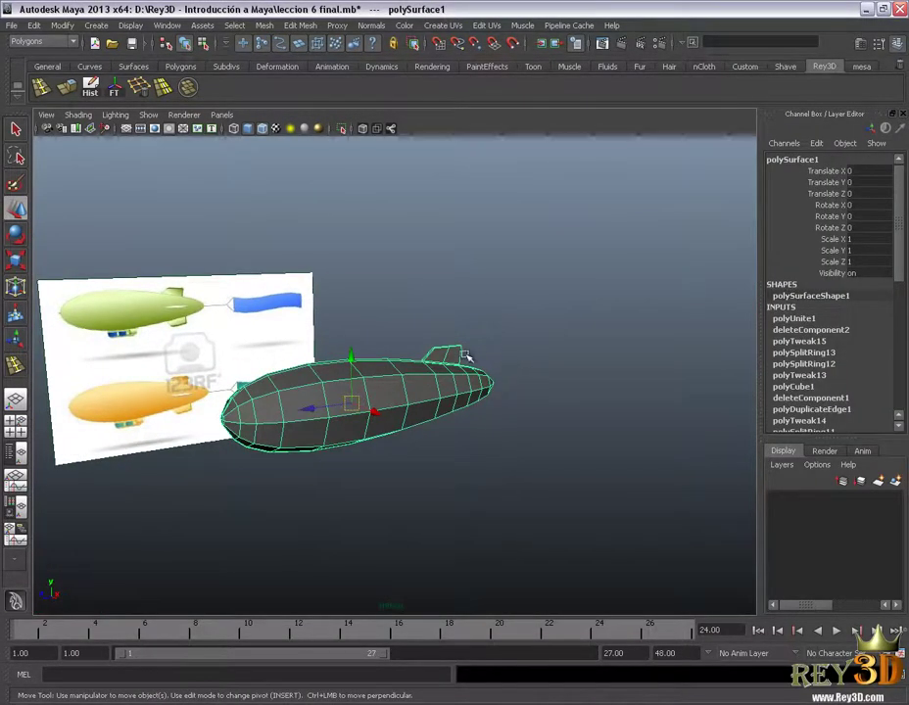
{"action": "right_click_drag", "start_coordinate": [466, 357], "coordinate": [498, 453], "text": "alt"}
{"action": "mouse_move", "coordinate": [499, 452]}
{"action": "left_mouse_down", "text": "alt"}
{"action": "mouse_move", "coordinate": [543, 548]}
{"action": "mouse_move", "coordinate": [402, 474]}
{"action": "mouse_move", "coordinate": [426, 470]}
{"action": "mouse_move", "coordinate": [389, 455]}
{"action": "mouse_move", "coordinate": [379, 481]}
{"action": "mouse_move", "coordinate": [458, 419]}
{"action": "mouse_move", "coordinate": [416, 395]}
{"action": "mouse_move", "coordinate": [436, 402]}
{"action": "mouse_move", "coordinate": [409, 432]}
{"action": "left_mouse_up", "text": "alt"}
{"action": "middle_click_drag", "start_coordinate": [409, 432], "coordinate": [407, 458], "text": "alt"}
{"action": "left_click_drag", "start_coordinate": [406, 459], "coordinate": [411, 387], "text": "alt"}
{"action": "right_click", "coordinate": [396, 386]}
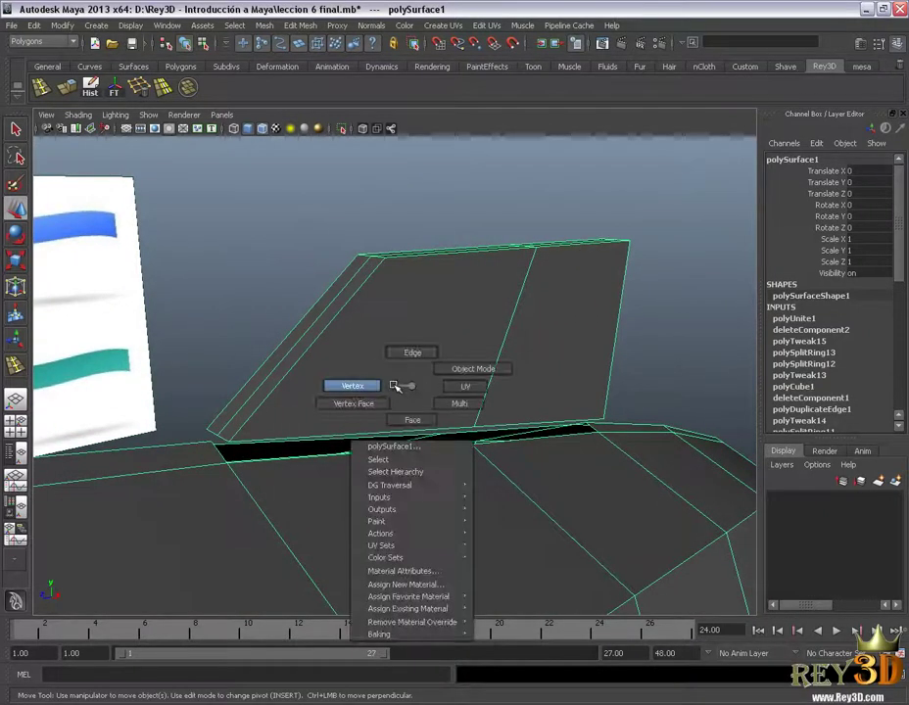
{"action": "left_click", "coordinate": [367, 387]}
{"action": "mouse_move", "coordinate": [341, 432]}
{"action": "left_mouse_down", "text": "alt"}
{"action": "mouse_move", "coordinate": [344, 416]}
{"action": "mouse_move", "coordinate": [328, 430]}
{"action": "mouse_move", "coordinate": [402, 443]}
{"action": "mouse_move", "coordinate": [446, 473]}
{"action": "mouse_move", "coordinate": [405, 432]}
{"action": "mouse_move", "coordinate": [421, 460]}
{"action": "left_mouse_up", "text": "alt"}
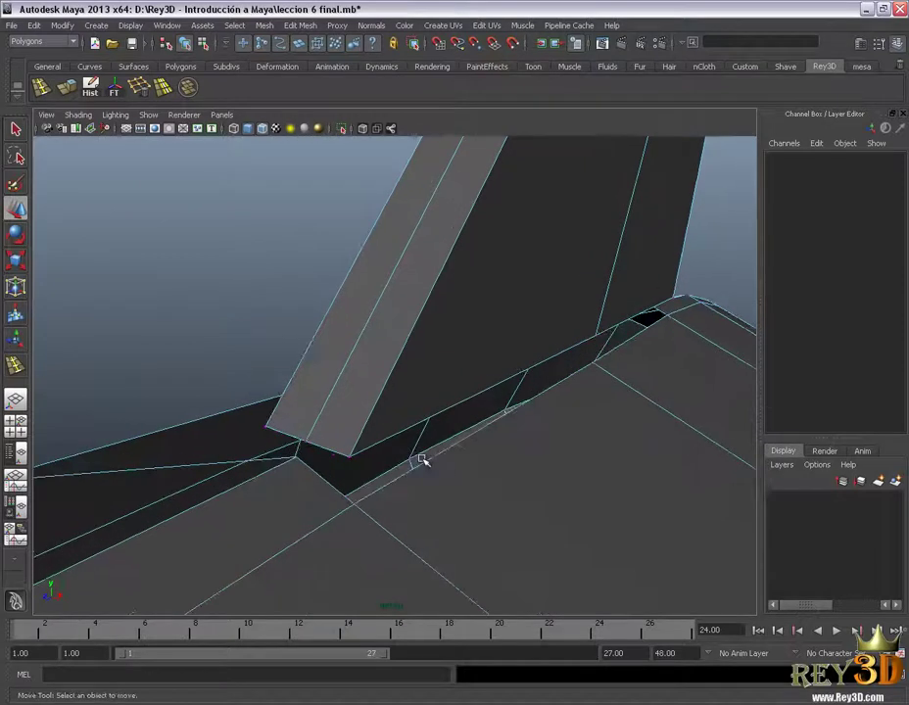
{"action": "left_click", "coordinate": [349, 458]}
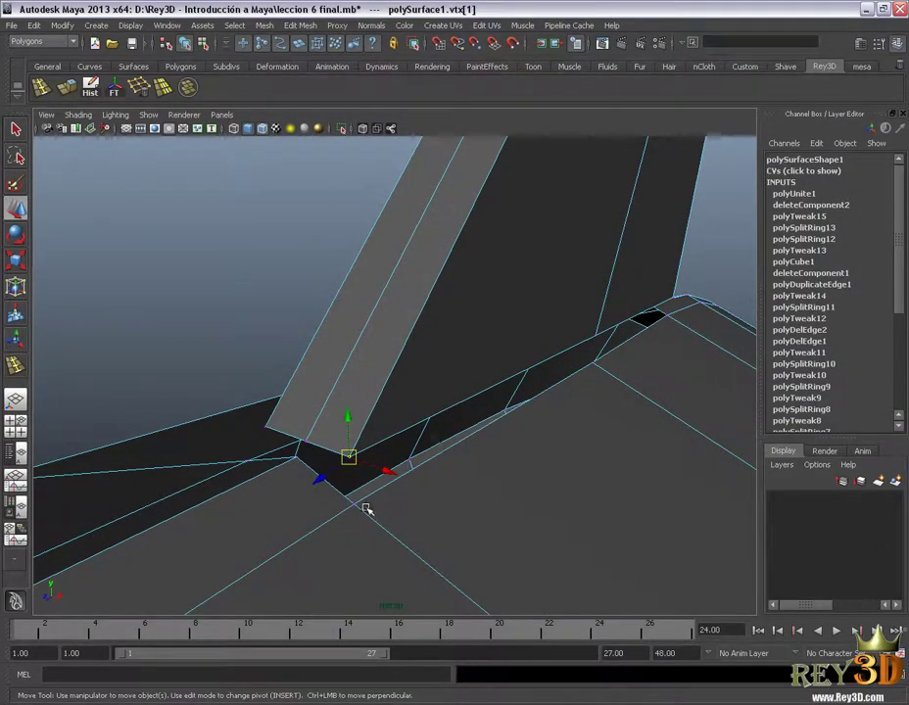
Weld that corner vertex onto the hull with Edit Mesh > Merge
{"action": "mouse_move", "coordinate": [502, 505]}
{"action": "left_mouse_down", "text": "alt"}
{"action": "mouse_move", "coordinate": [521, 468]}
{"action": "mouse_move", "coordinate": [373, 428]}
{"action": "mouse_move", "coordinate": [511, 357]}
{"action": "mouse_move", "coordinate": [505, 331]}
{"action": "left_mouse_up", "text": "alt"}
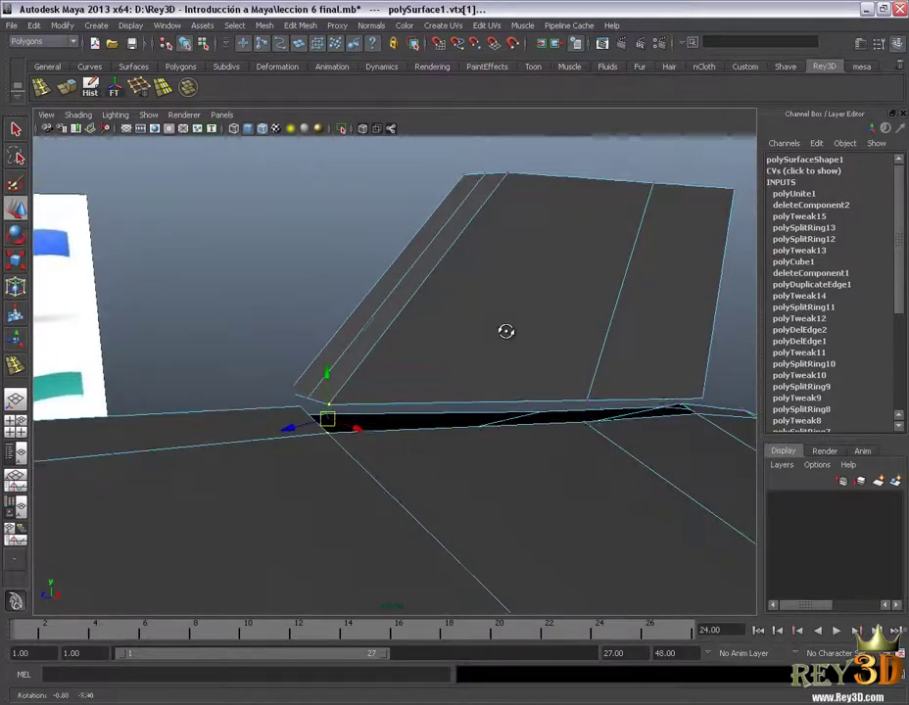
{"action": "left_click", "coordinate": [302, 26]}
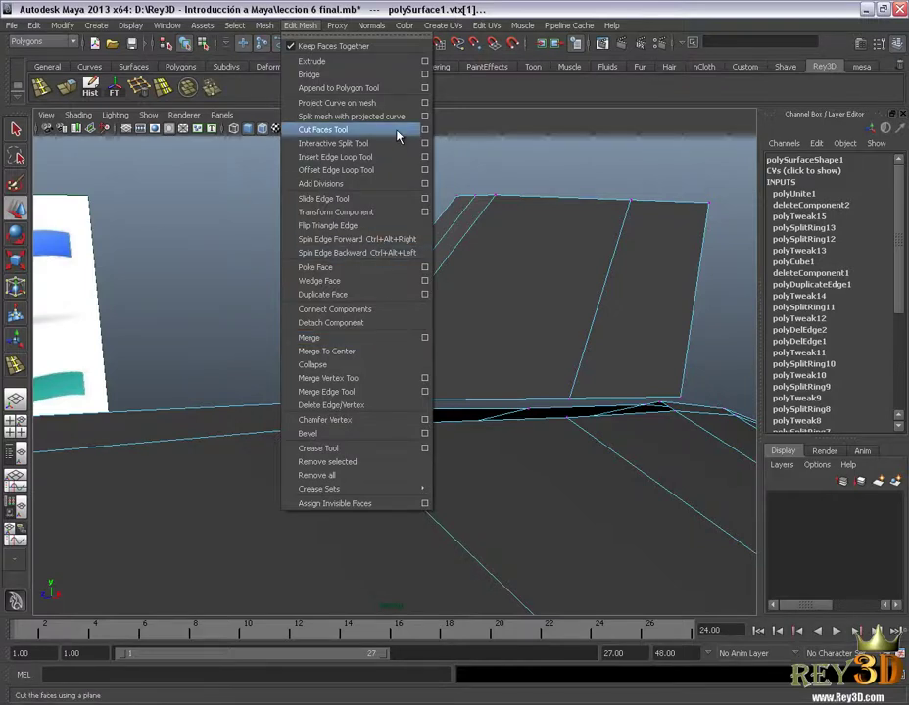
{"action": "left_click", "coordinate": [329, 364]}
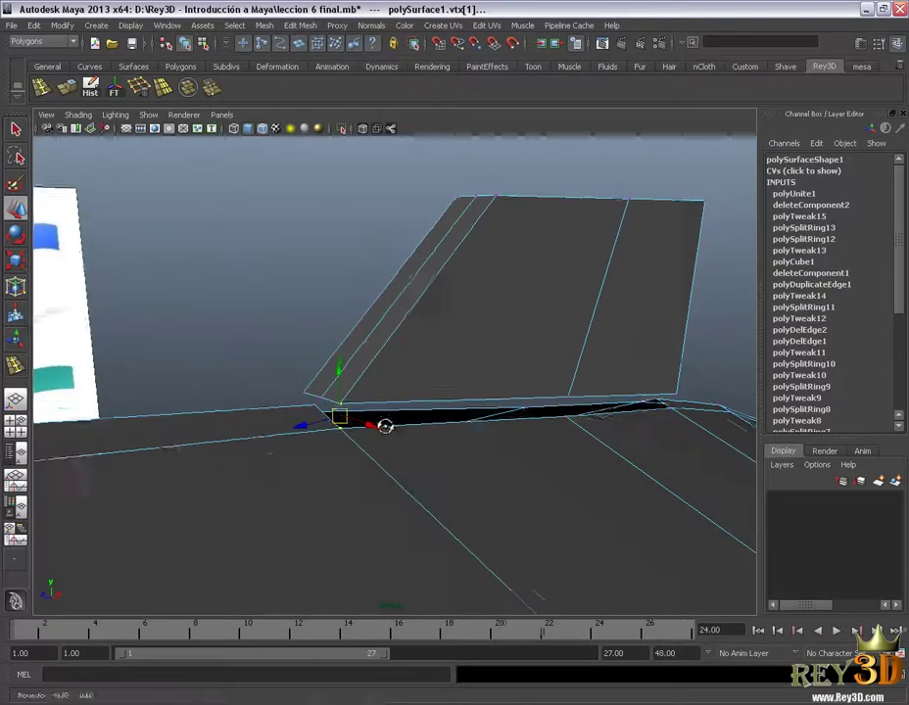
{"action": "left_click_drag", "start_coordinate": [372, 411], "coordinate": [387, 432], "text": "alt"}
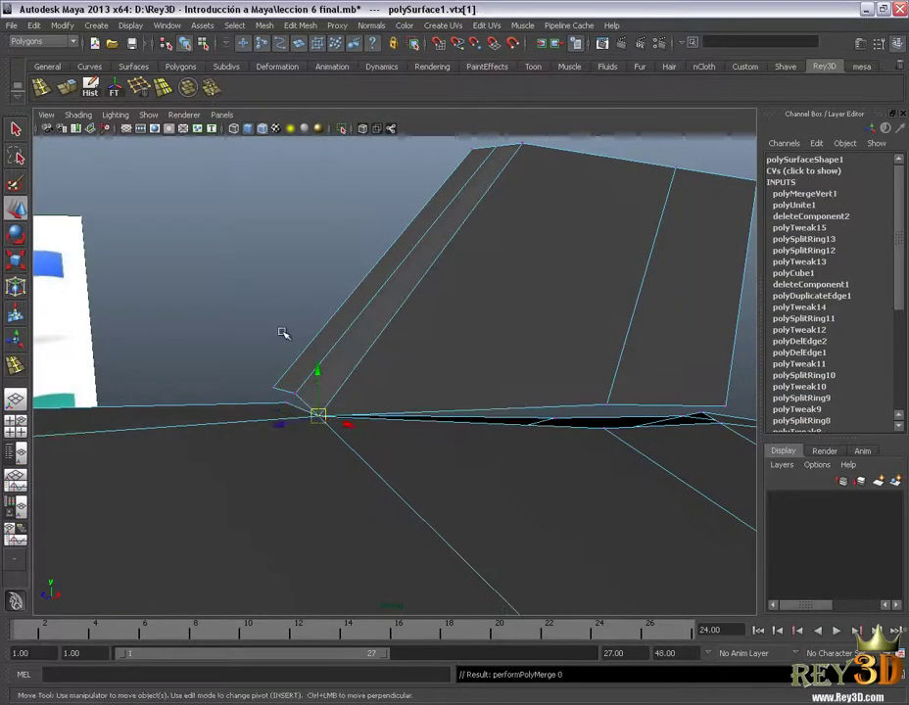
Select the vertex pair across the gap at the fin base corner
{"action": "right_click_drag", "start_coordinate": [284, 334], "coordinate": [398, 442], "text": "alt"}
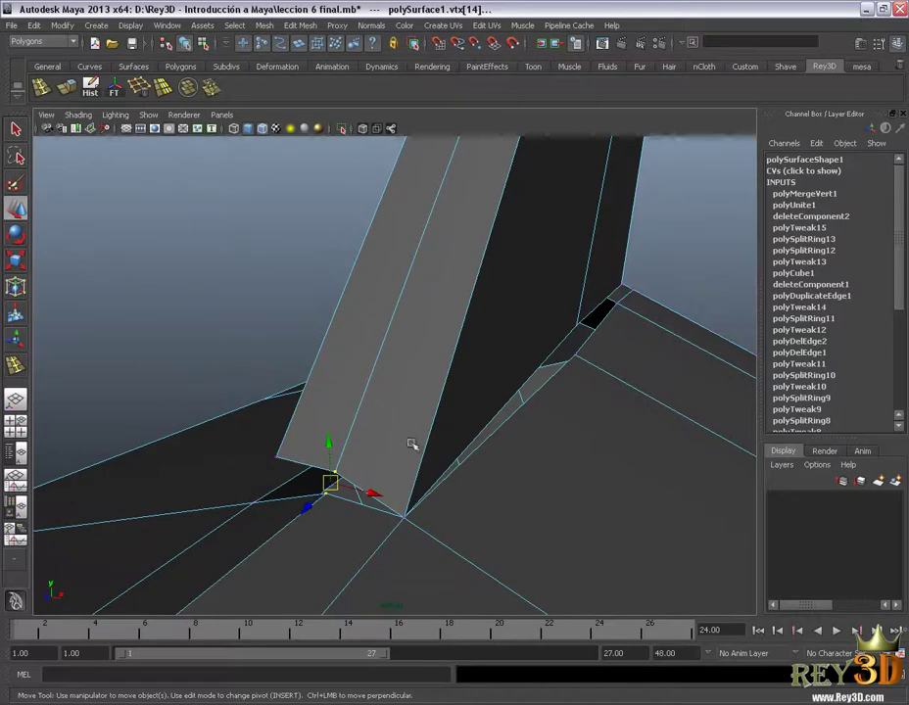
{"action": "mouse_move", "coordinate": [412, 444]}
{"action": "left_mouse_down", "text": "alt"}
{"action": "mouse_move", "coordinate": [564, 442]}
{"action": "mouse_move", "coordinate": [477, 473]}
{"action": "left_mouse_up", "text": "alt"}
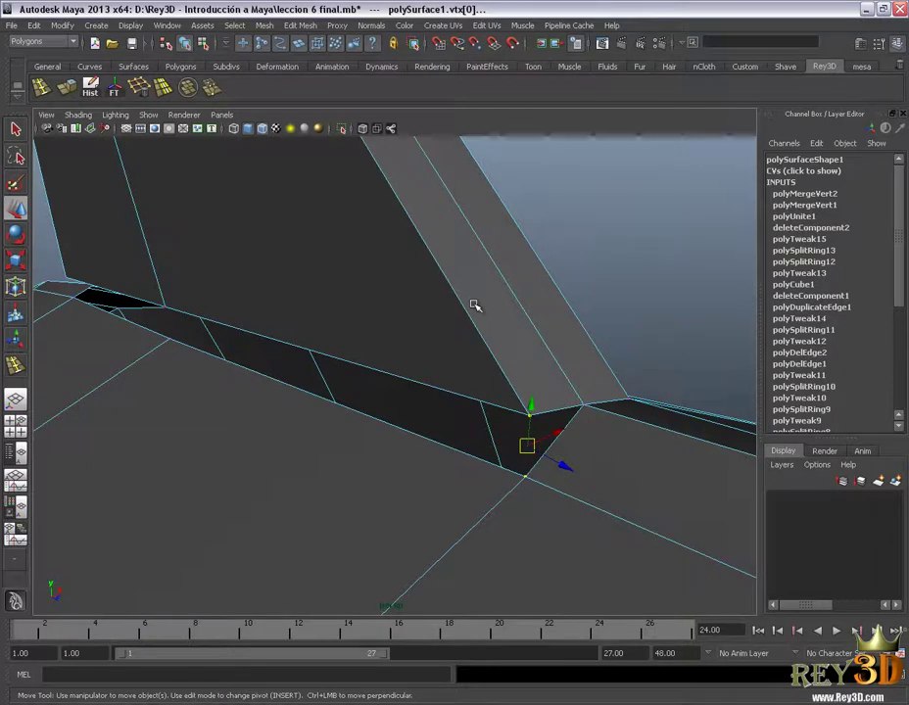
{"action": "right_click_drag", "start_coordinate": [473, 305], "coordinate": [478, 310], "text": "shift"}
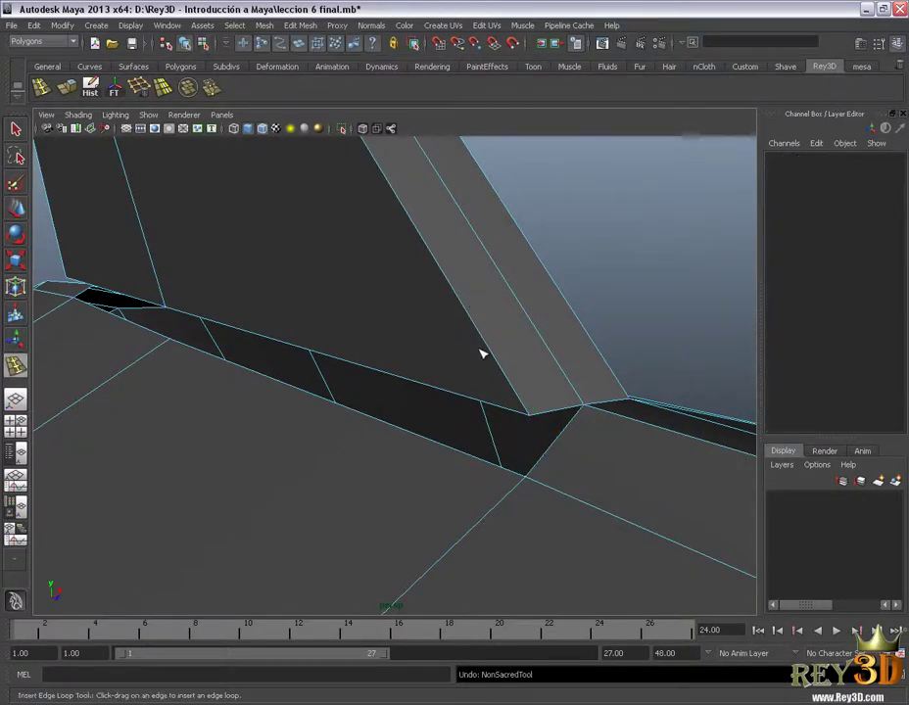
{"action": "left_click_drag", "start_coordinate": [480, 350], "coordinate": [462, 351], "text": "alt"}
{"action": "right_click_drag", "start_coordinate": [452, 359], "coordinate": [436, 358]}
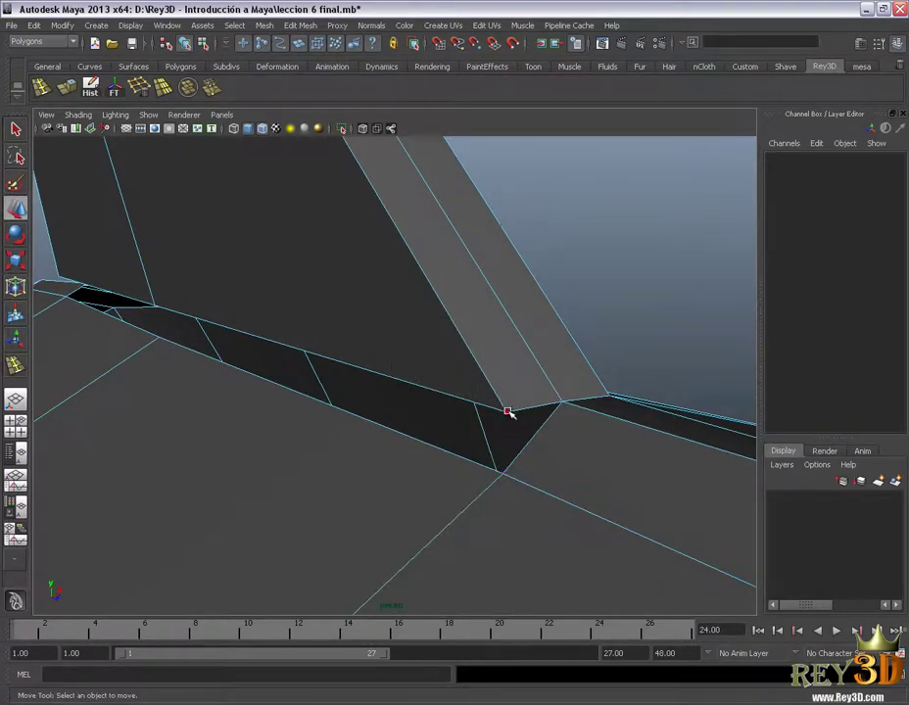
{"action": "left_click", "coordinate": [506, 412]}
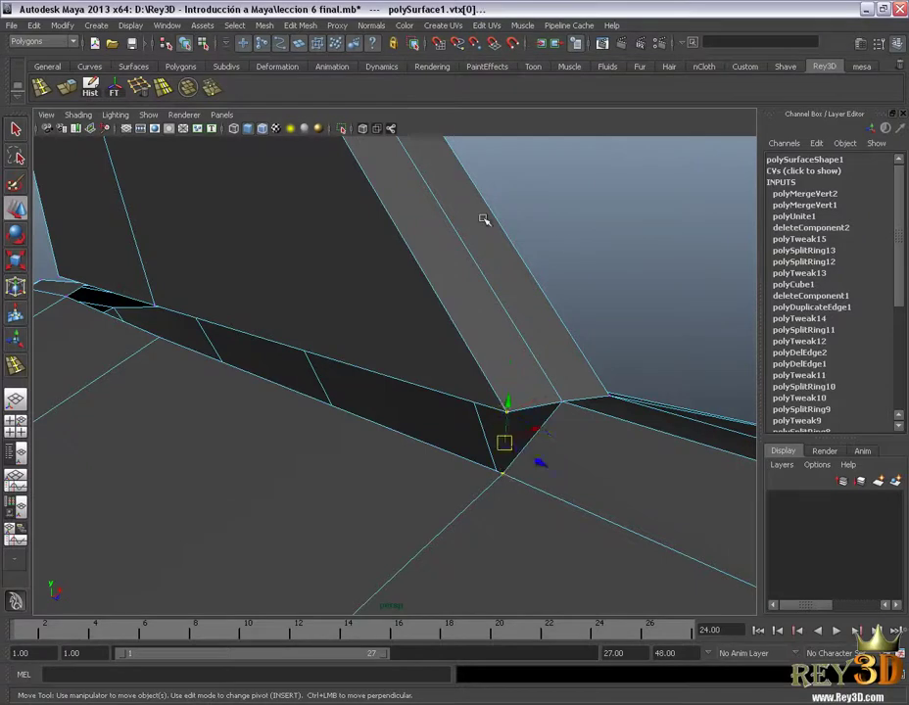
{"action": "left_click", "coordinate": [213, 88]}
Merge the remaining fin-base vertex pairs to close the dark gaps along the strip
{"action": "left_click_drag", "start_coordinate": [290, 356], "coordinate": [274, 367], "text": "alt"}
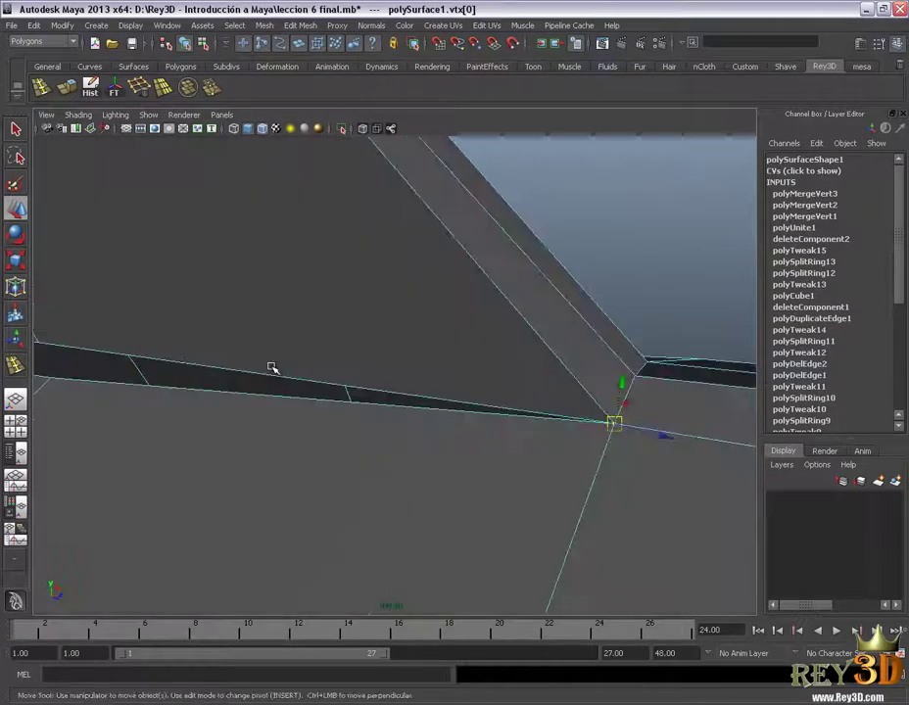
{"action": "scroll", "coordinate": [259, 380], "scroll_direction": "up", "scroll_amount": 3}
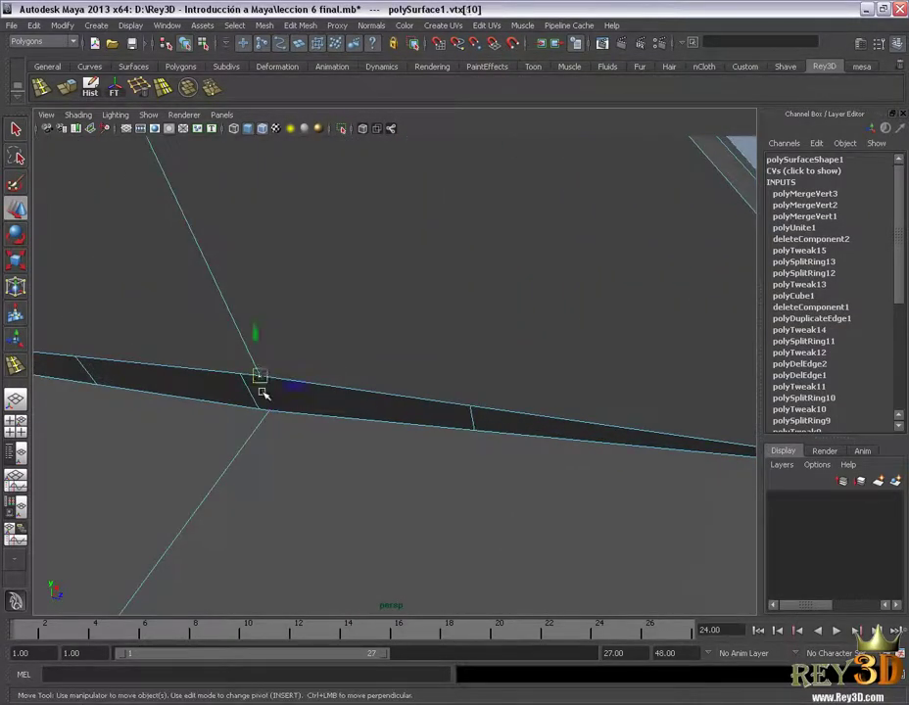
{"action": "mouse_move", "coordinate": [401, 365]}
{"action": "left_mouse_down", "text": "alt"}
{"action": "mouse_move", "coordinate": [466, 303]}
{"action": "mouse_move", "coordinate": [394, 288]}
{"action": "mouse_move", "coordinate": [382, 271]}
{"action": "mouse_move", "coordinate": [533, 298]}
{"action": "mouse_move", "coordinate": [450, 318]}
{"action": "mouse_move", "coordinate": [498, 300]}
{"action": "mouse_move", "coordinate": [361, 379]}
{"action": "mouse_move", "coordinate": [386, 396]}
{"action": "mouse_move", "coordinate": [331, 359]}
{"action": "mouse_move", "coordinate": [334, 391]}
{"action": "left_mouse_up", "text": "alt"}
{"action": "key", "text": "g"}
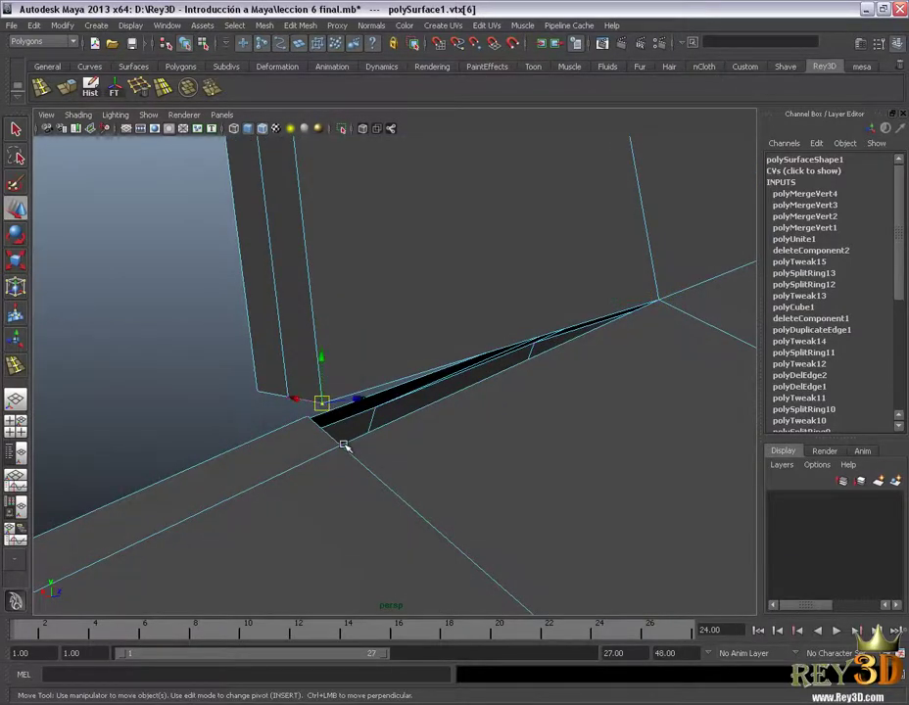
{"action": "key", "text": "g"}
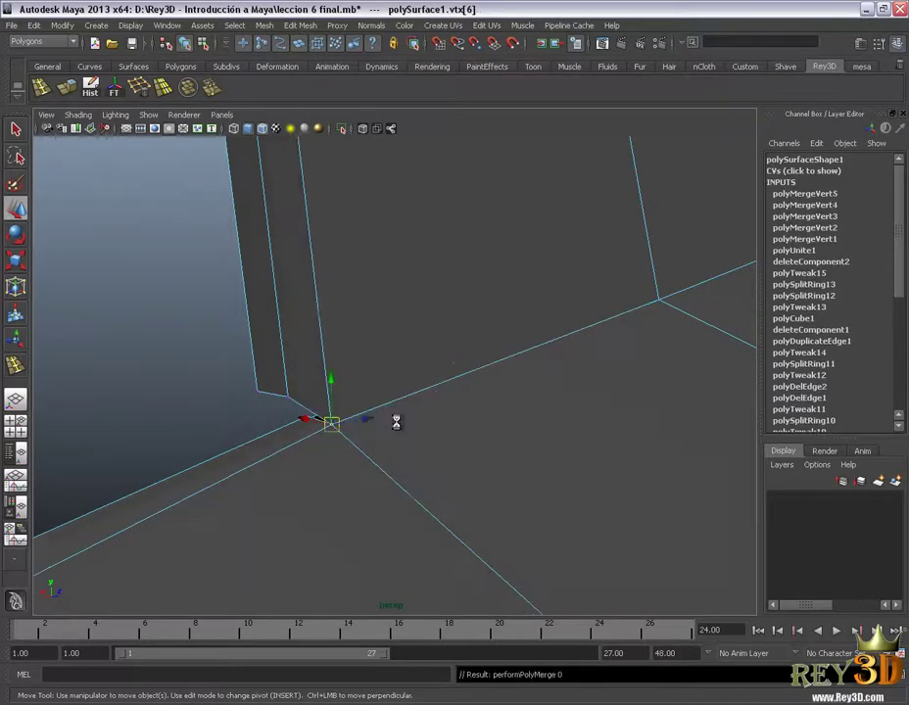
{"action": "mouse_move", "coordinate": [396, 422]}
{"action": "left_mouse_down", "text": "alt"}
{"action": "mouse_move", "coordinate": [337, 330]}
{"action": "mouse_move", "coordinate": [403, 362]}
{"action": "mouse_move", "coordinate": [388, 418]}
{"action": "left_mouse_up", "text": "alt"}
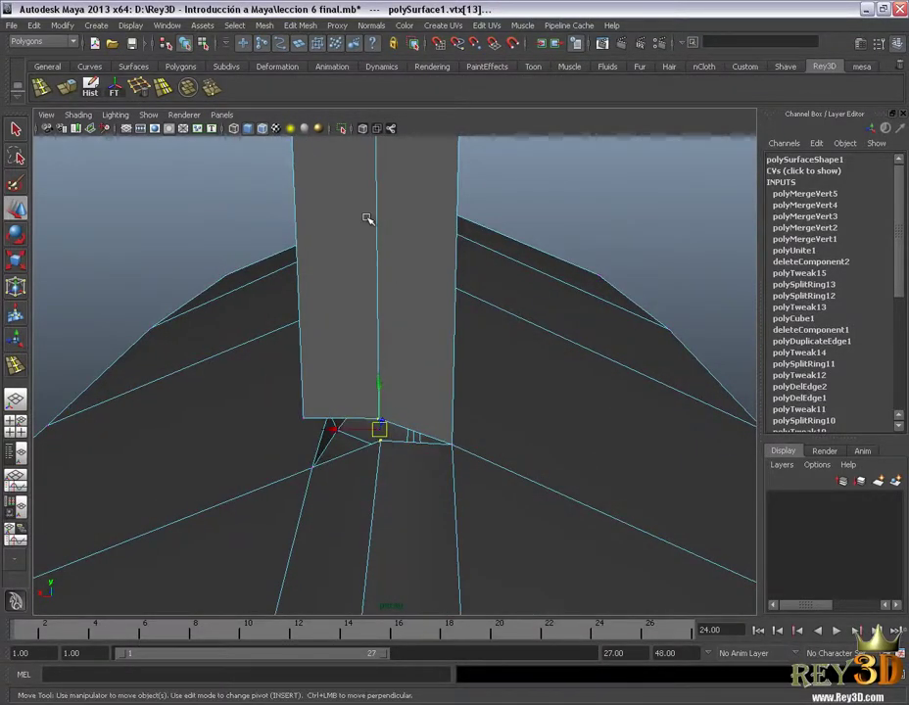
{"action": "key", "text": "g"}
{"action": "mouse_move", "coordinate": [272, 339]}
{"action": "left_mouse_down", "text": "alt"}
{"action": "mouse_move", "coordinate": [308, 335]}
{"action": "mouse_move", "coordinate": [400, 389]}
{"action": "left_mouse_up", "text": "alt"}
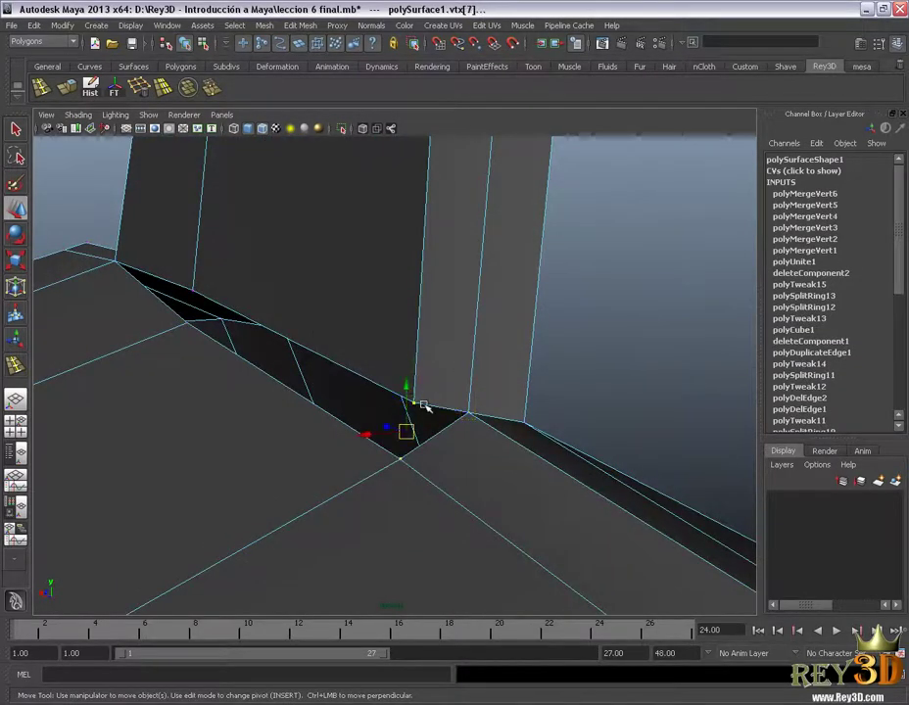
{"action": "key", "text": "g"}
{"action": "mouse_move", "coordinate": [369, 384]}
{"action": "left_mouse_down", "text": "alt"}
{"action": "mouse_move", "coordinate": [235, 287]}
{"action": "mouse_move", "coordinate": [274, 330]}
{"action": "mouse_move", "coordinate": [310, 412]}
{"action": "left_mouse_up", "text": "alt"}
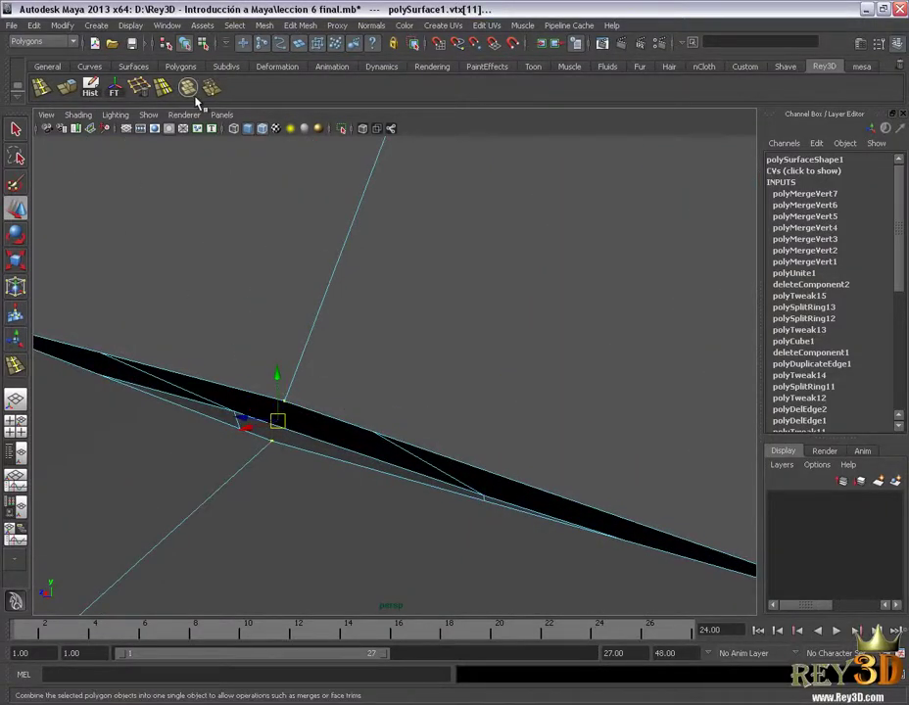
{"action": "mouse_move", "coordinate": [342, 345]}
{"action": "left_mouse_down", "text": "alt"}
{"action": "mouse_move", "coordinate": [326, 371]}
{"action": "mouse_move", "coordinate": [406, 345]}
{"action": "mouse_move", "coordinate": [257, 371]}
{"action": "mouse_move", "coordinate": [570, 383]}
{"action": "mouse_move", "coordinate": [488, 367]}
{"action": "mouse_move", "coordinate": [454, 381]}
{"action": "left_mouse_up", "text": "alt"}
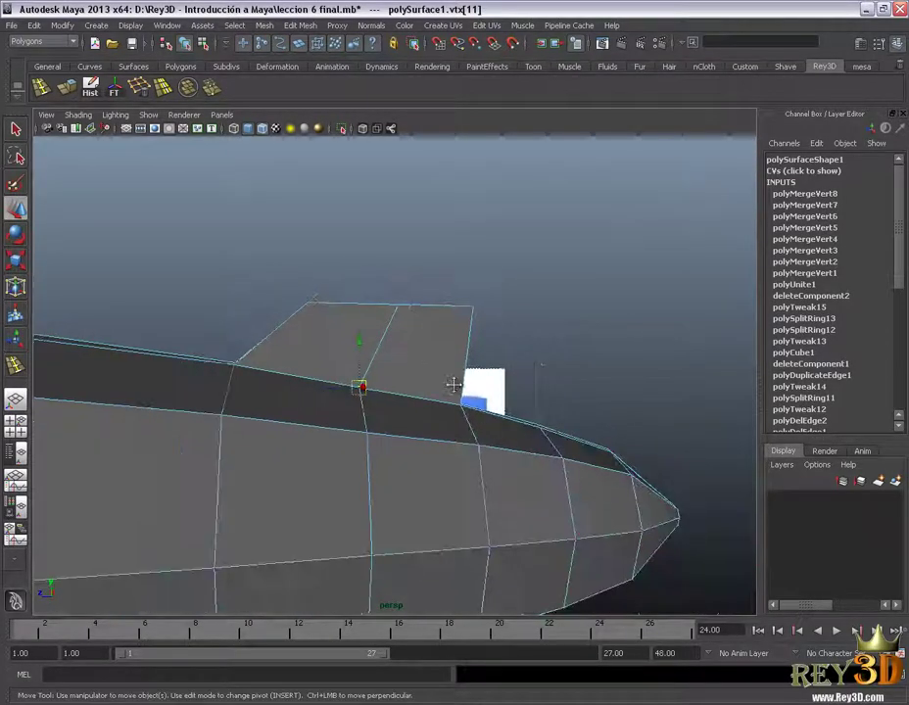
Switch back to object mode, select the hull and zoom out to an end-on view
{"action": "right_click", "coordinate": [463, 344]}
{"action": "right_click_drag", "start_coordinate": [463, 340], "coordinate": [524, 323]}
{"action": "mouse_move", "coordinate": [382, 498]}
{"action": "left_mouse_down", "text": "alt"}
{"action": "mouse_move", "coordinate": [454, 436]}
{"action": "mouse_move", "coordinate": [522, 500]}
{"action": "left_mouse_up", "text": "alt"}
{"action": "left_click", "coordinate": [521, 500]}
{"action": "scroll", "coordinate": [372, 428], "scroll_direction": "down", "scroll_amount": 3}
{"action": "scroll", "coordinate": [548, 430], "scroll_direction": "down", "scroll_amount": 3}
{"action": "scroll", "coordinate": [456, 269], "scroll_direction": "down", "scroll_amount": 3}
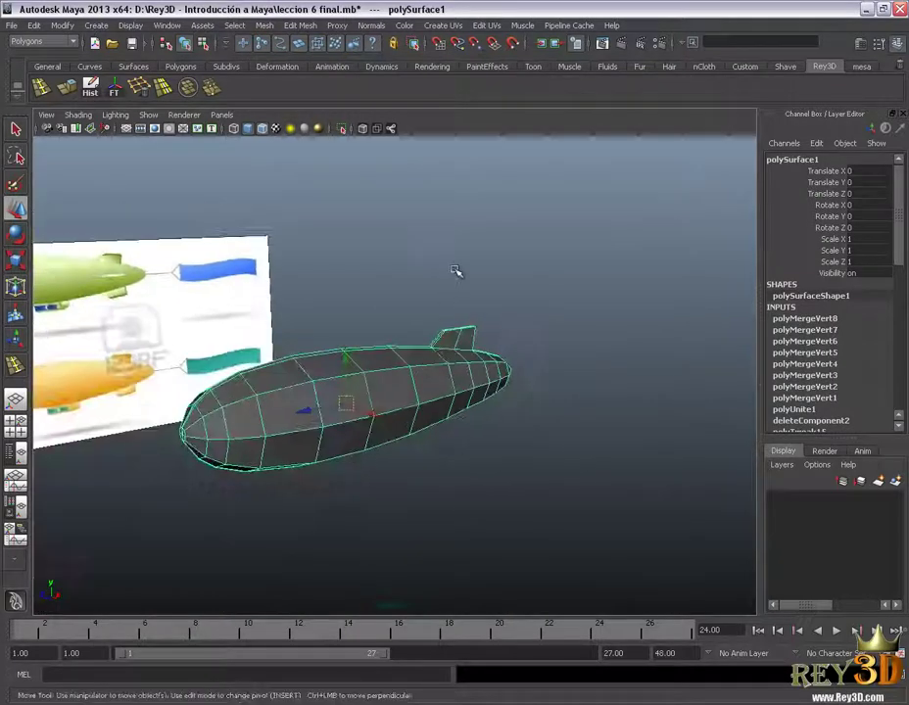
{"action": "left_click", "coordinate": [456, 269]}
{"action": "mouse_move", "coordinate": [456, 269]}
{"action": "left_mouse_down", "text": "alt"}
{"action": "mouse_move", "coordinate": [471, 457]}
{"action": "mouse_move", "coordinate": [435, 449]}
{"action": "left_mouse_up", "text": "alt"}
Turn on smooth preview (3) for the airship hull and view it from the side
{"action": "mouse_move", "coordinate": [373, 445]}
{"action": "left_mouse_down", "text": "alt"}
{"action": "mouse_move", "coordinate": [416, 376]}
{"action": "mouse_move", "coordinate": [387, 375]}
{"action": "mouse_move", "coordinate": [399, 386]}
{"action": "left_mouse_up", "text": "alt"}
{"action": "left_click", "coordinate": [369, 381]}
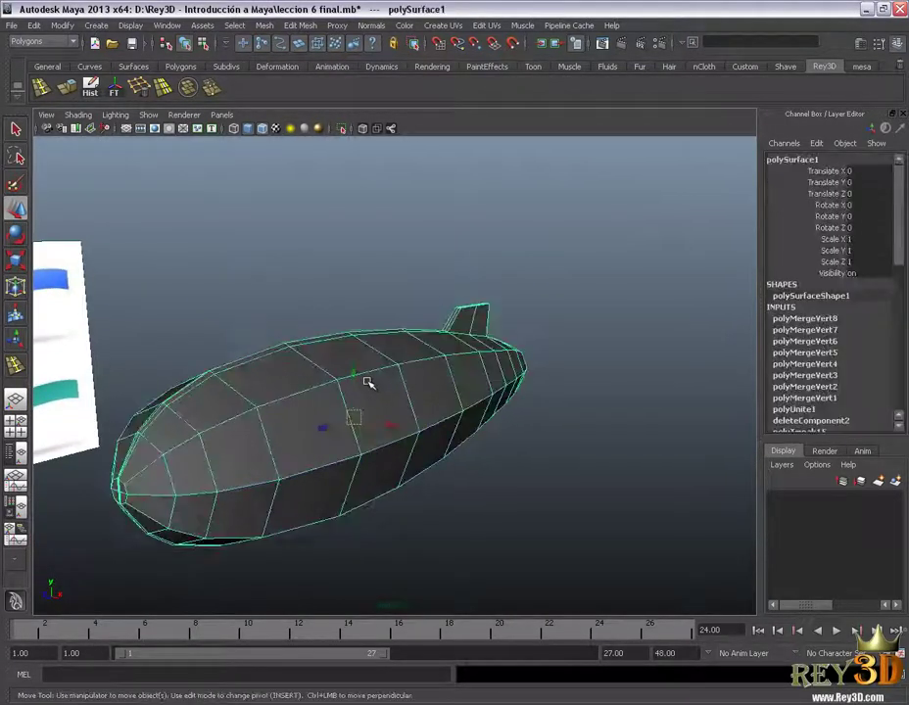
{"action": "key", "text": "3"}
{"action": "left_click", "coordinate": [380, 266]}
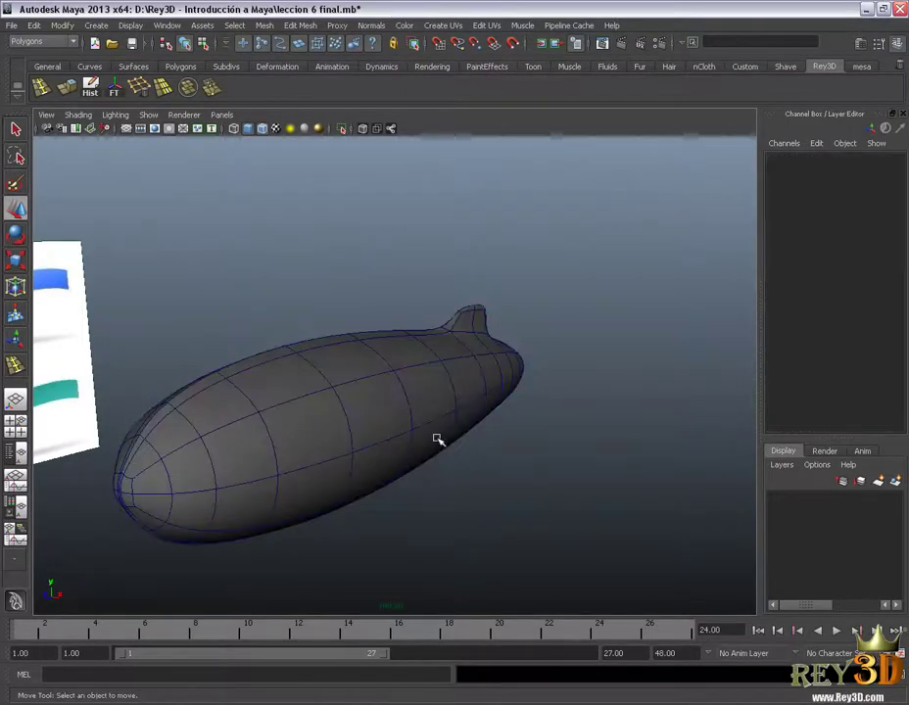
{"action": "mouse_move", "coordinate": [436, 441]}
{"action": "left_mouse_down", "text": "alt"}
{"action": "mouse_move", "coordinate": [457, 430]}
{"action": "mouse_move", "coordinate": [282, 426]}
{"action": "mouse_move", "coordinate": [337, 432]}
{"action": "mouse_move", "coordinate": [396, 353]}
{"action": "mouse_move", "coordinate": [449, 350]}
{"action": "mouse_move", "coordinate": [416, 338]}
{"action": "mouse_move", "coordinate": [380, 340]}
{"action": "left_mouse_up", "text": "alt"}
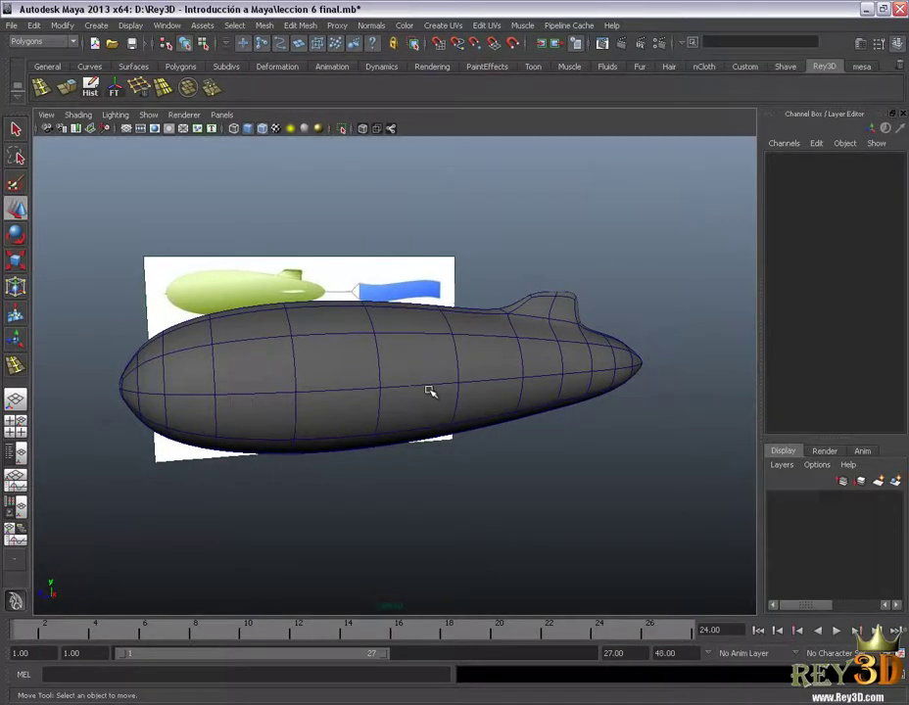
{"action": "mouse_move", "coordinate": [482, 331]}
{"action": "left_mouse_down", "text": "alt"}
{"action": "mouse_move", "coordinate": [468, 397]}
{"action": "mouse_move", "coordinate": [480, 392]}
{"action": "left_mouse_up", "text": "alt"}
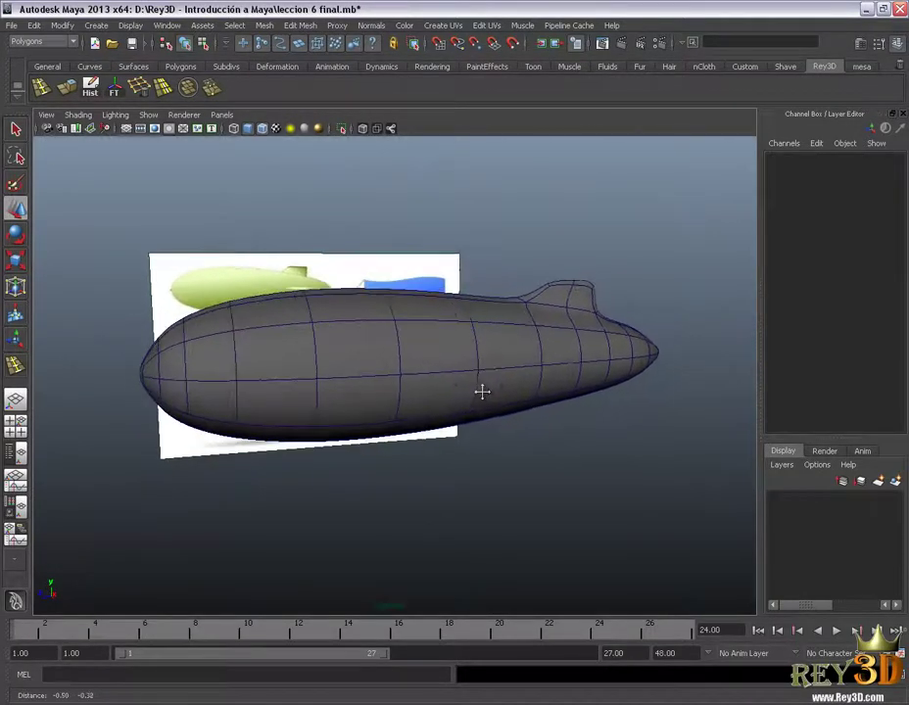
Turn off Wireframe on Shaded and orbit to inspect the fin and nose
{"action": "left_click", "coordinate": [77, 115]}
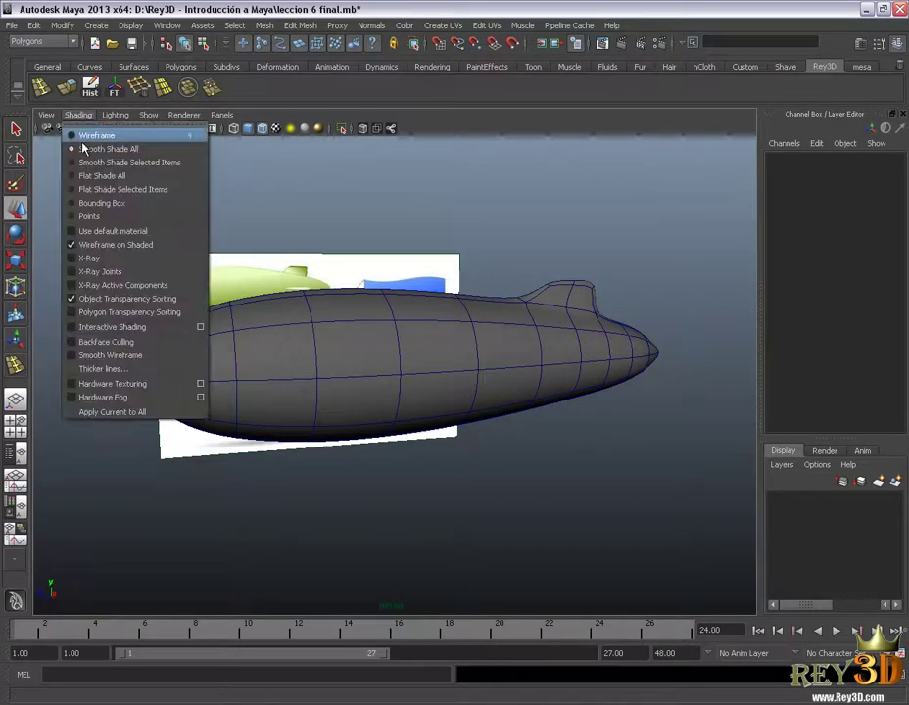
{"action": "left_click", "coordinate": [124, 245]}
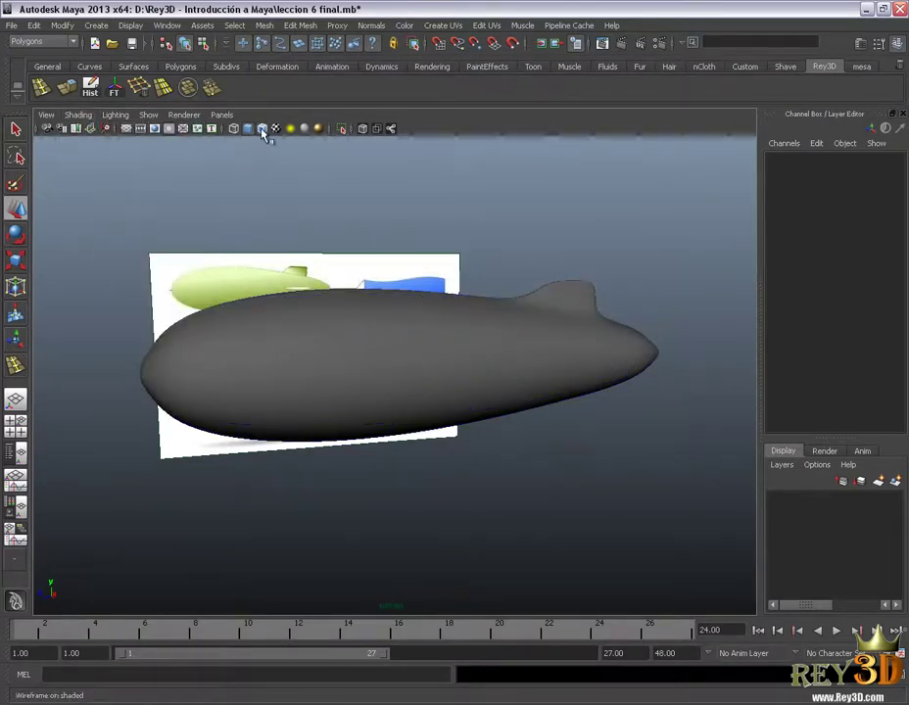
{"action": "left_click", "coordinate": [262, 134]}
{"action": "left_click", "coordinate": [263, 134]}
{"action": "mouse_move", "coordinate": [315, 341]}
{"action": "left_mouse_down", "text": "alt"}
{"action": "mouse_move", "coordinate": [434, 349]}
{"action": "mouse_move", "coordinate": [439, 362]}
{"action": "mouse_move", "coordinate": [375, 372]}
{"action": "mouse_move", "coordinate": [392, 399]}
{"action": "mouse_move", "coordinate": [451, 259]}
{"action": "left_mouse_up", "text": "alt"}
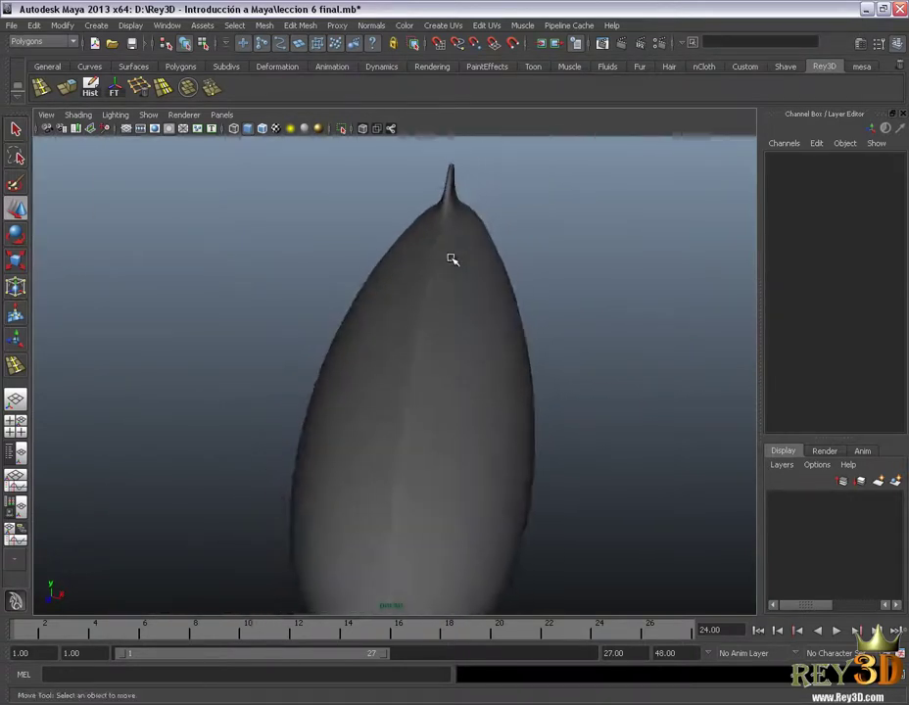
{"action": "mouse_move", "coordinate": [388, 534]}
{"action": "left_mouse_down", "text": "alt"}
{"action": "mouse_move", "coordinate": [381, 488]}
{"action": "mouse_move", "coordinate": [295, 451]}
{"action": "left_mouse_up", "text": "alt"}
{"action": "mouse_move", "coordinate": [465, 296]}
{"action": "left_mouse_down", "text": "alt"}
{"action": "mouse_move", "coordinate": [406, 385]}
{"action": "mouse_move", "coordinate": [314, 392]}
{"action": "mouse_move", "coordinate": [377, 319]}
{"action": "left_mouse_up", "text": "alt"}
{"action": "right_click_drag", "start_coordinate": [377, 319], "coordinate": [404, 469], "text": "alt"}
{"action": "mouse_move", "coordinate": [404, 469]}
{"action": "left_mouse_down", "text": "alt"}
{"action": "mouse_move", "coordinate": [305, 468]}
{"action": "mouse_move", "coordinate": [197, 450]}
{"action": "mouse_move", "coordinate": [318, 442]}
{"action": "mouse_move", "coordinate": [251, 418]}
{"action": "mouse_move", "coordinate": [223, 389]}
{"action": "mouse_move", "coordinate": [337, 423]}
{"action": "mouse_move", "coordinate": [339, 477]}
{"action": "mouse_move", "coordinate": [420, 361]}
{"action": "mouse_move", "coordinate": [409, 369]}
{"action": "left_mouse_up", "text": "alt"}
Compare the hull unsmoothed (1) and smoothed (3), leaving smooth preview on
{"action": "left_click", "coordinate": [373, 345]}
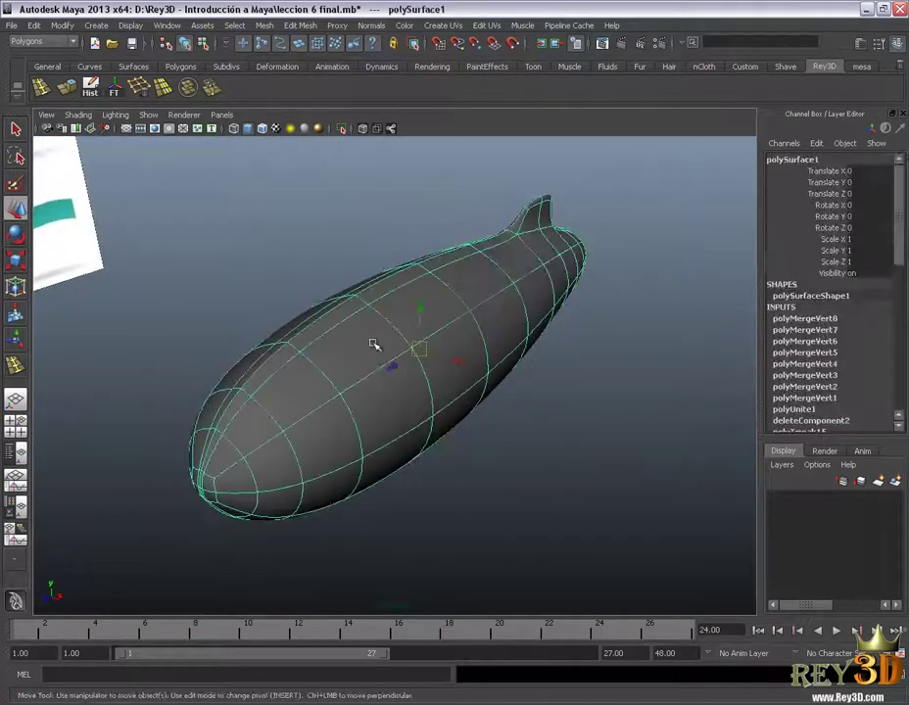
{"action": "key", "text": "1"}
{"action": "right_click_drag", "start_coordinate": [371, 371], "coordinate": [392, 412], "text": "alt"}
{"action": "key", "text": "w"}
{"action": "mouse_move", "coordinate": [393, 412]}
{"action": "left_mouse_down", "text": "alt"}
{"action": "mouse_move", "coordinate": [375, 404]}
{"action": "mouse_move", "coordinate": [492, 320]}
{"action": "left_mouse_up", "text": "alt"}
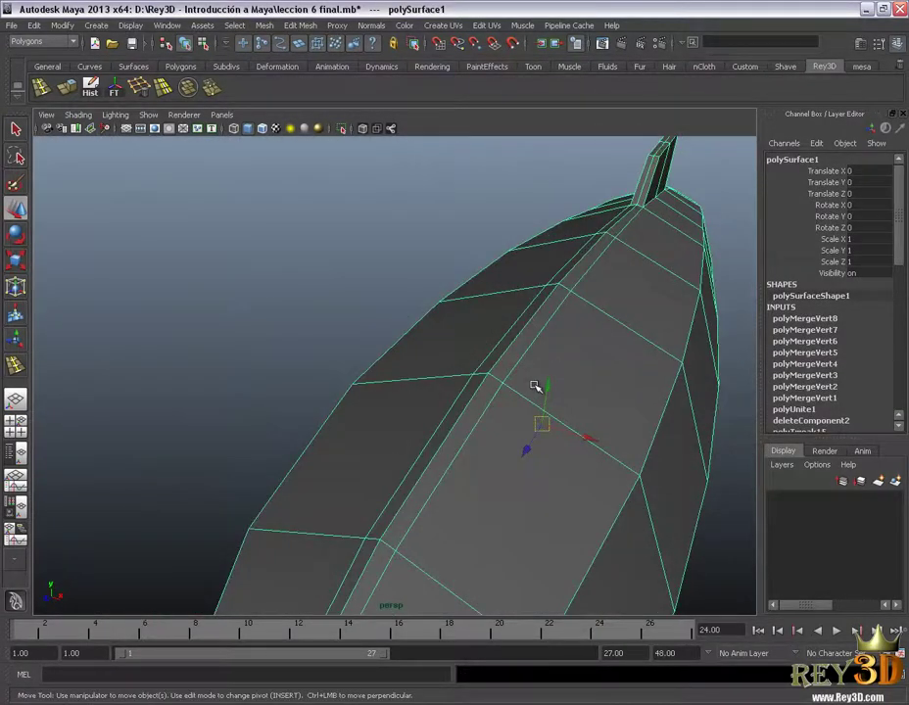
{"action": "right_click_drag", "start_coordinate": [534, 385], "coordinate": [513, 366], "text": "alt"}
{"action": "key", "text": "3"}
{"action": "left_click_drag", "start_coordinate": [444, 321], "coordinate": [394, 229], "text": "alt"}
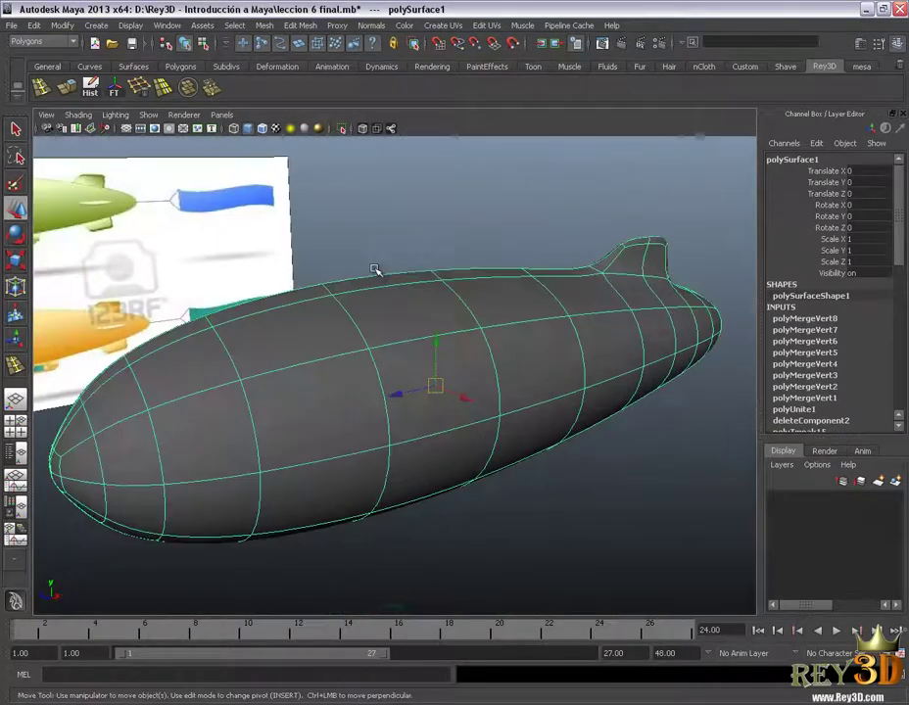
{"action": "left_click", "coordinate": [464, 277]}
{"action": "middle_click_drag", "start_coordinate": [464, 277], "coordinate": [521, 351], "text": "alt"}
{"action": "mouse_move", "coordinate": [521, 351]}
{"action": "left_mouse_down", "text": "alt"}
{"action": "mouse_move", "coordinate": [481, 338]}
{"action": "mouse_move", "coordinate": [533, 347]}
{"action": "mouse_move", "coordinate": [519, 346]}
{"action": "mouse_move", "coordinate": [544, 333]}
{"action": "mouse_move", "coordinate": [547, 377]}
{"action": "mouse_move", "coordinate": [493, 389]}
{"action": "mouse_move", "coordinate": [469, 411]}
{"action": "mouse_move", "coordinate": [511, 418]}
{"action": "mouse_move", "coordinate": [407, 346]}
{"action": "left_mouse_up", "text": "alt"}
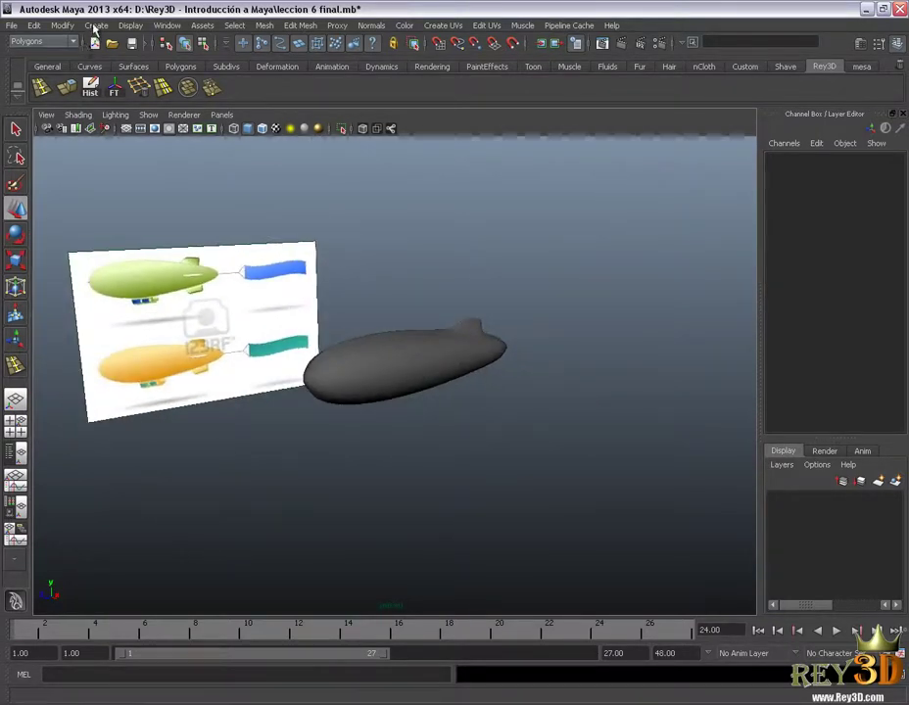
Create a new polygon cube in the scene
{"action": "left_click", "coordinate": [95, 26]}
{"action": "mouse_move", "coordinate": [128, 60]}
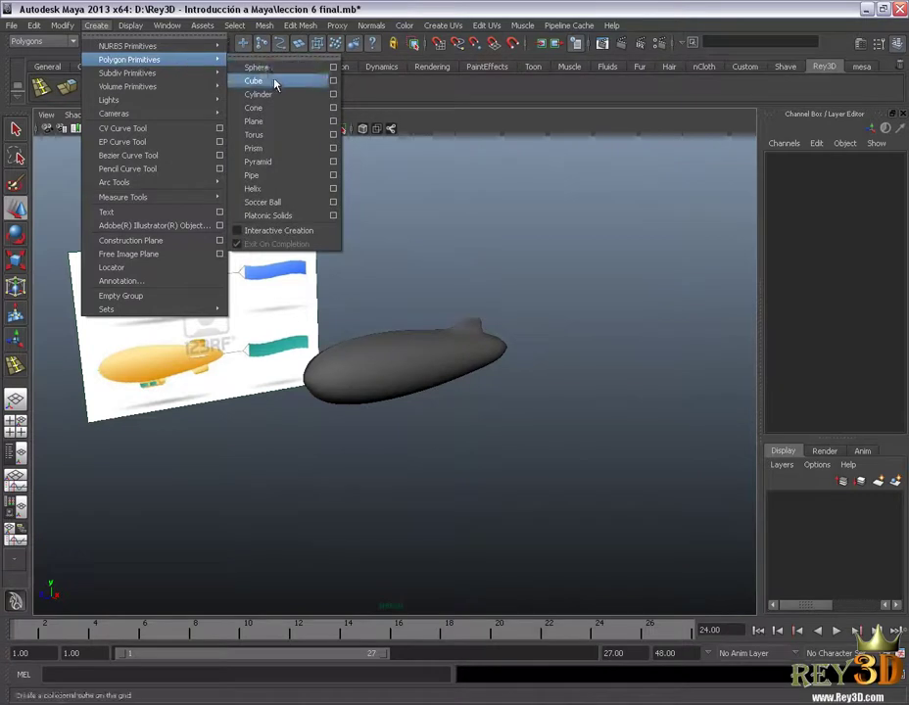
{"action": "left_click", "coordinate": [275, 83]}
{"action": "mouse_move", "coordinate": [335, 290]}
{"action": "left_mouse_down", "text": "alt"}
{"action": "mouse_move", "coordinate": [329, 362]}
{"action": "mouse_move", "coordinate": [447, 381]}
{"action": "mouse_move", "coordinate": [422, 349]}
{"action": "left_mouse_up", "text": "alt"}
{"action": "mouse_move", "coordinate": [422, 348]}
{"action": "right_mouse_down", "text": "alt"}
{"action": "mouse_move", "coordinate": [504, 394]}
{"action": "mouse_move", "coordinate": [456, 366]}
{"action": "right_mouse_up", "text": "alt"}
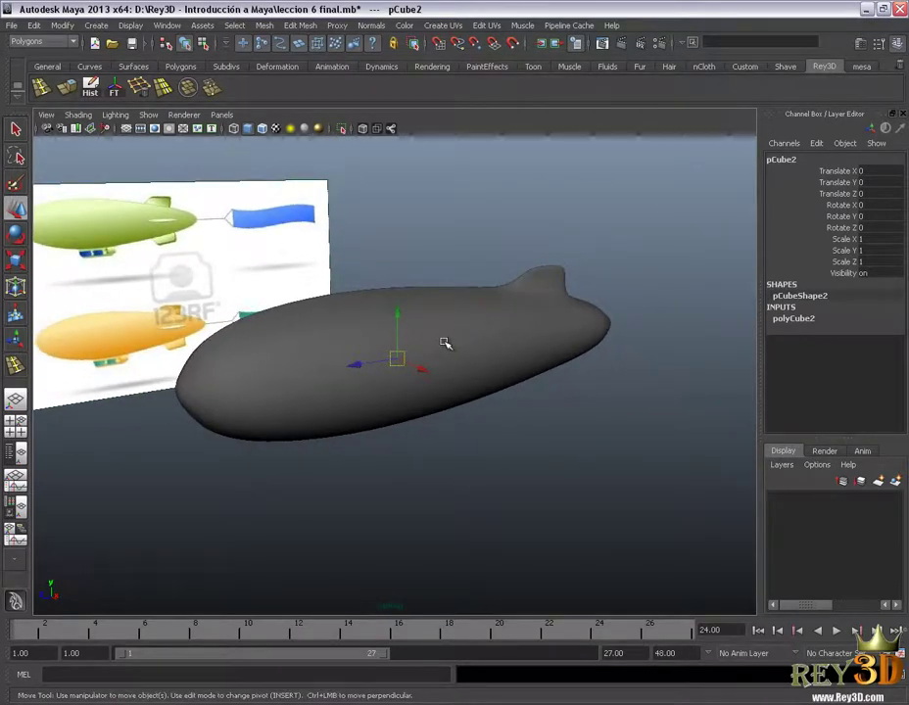
Turn the floor grid back on and switch the viewport to wireframe (4)
{"action": "left_click", "coordinate": [148, 114]}
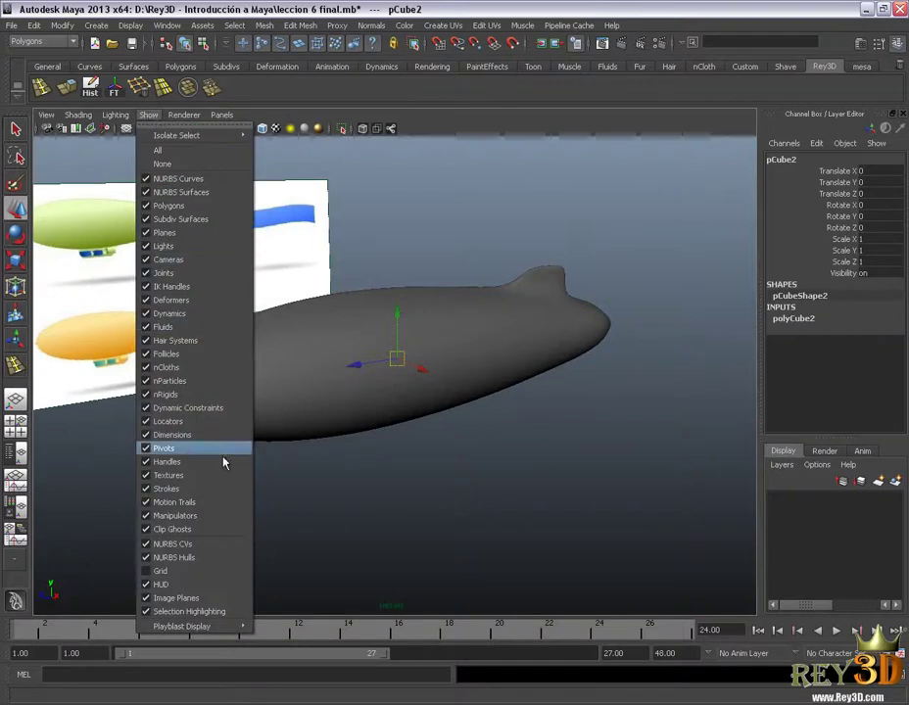
{"action": "left_click", "coordinate": [224, 582]}
{"action": "left_click_drag", "start_coordinate": [532, 377], "coordinate": [491, 391], "text": "alt"}
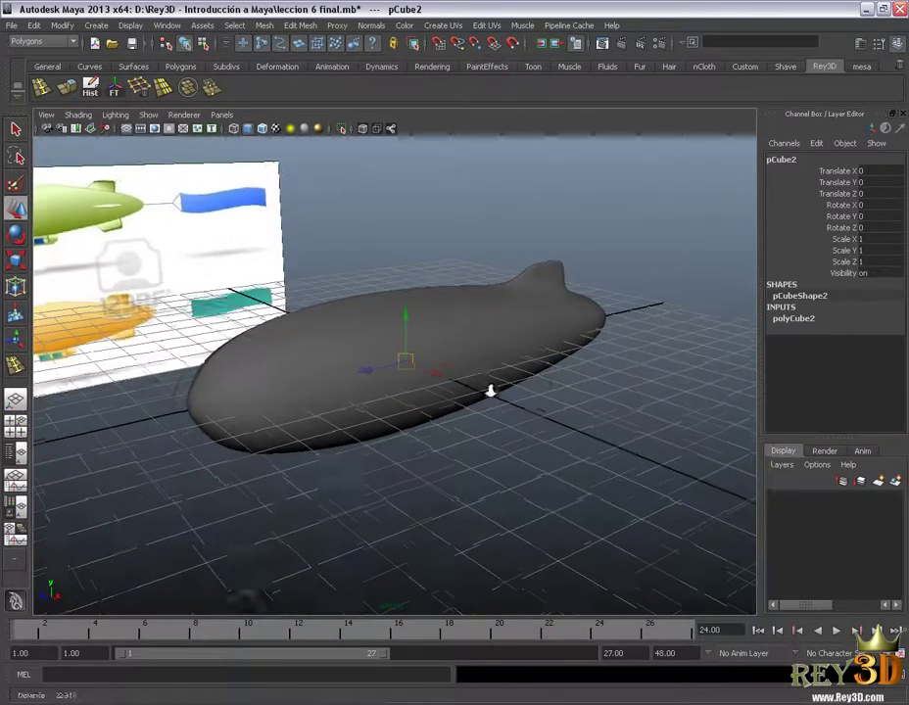
{"action": "right_click_drag", "start_coordinate": [490, 392], "coordinate": [480, 323], "text": "alt"}
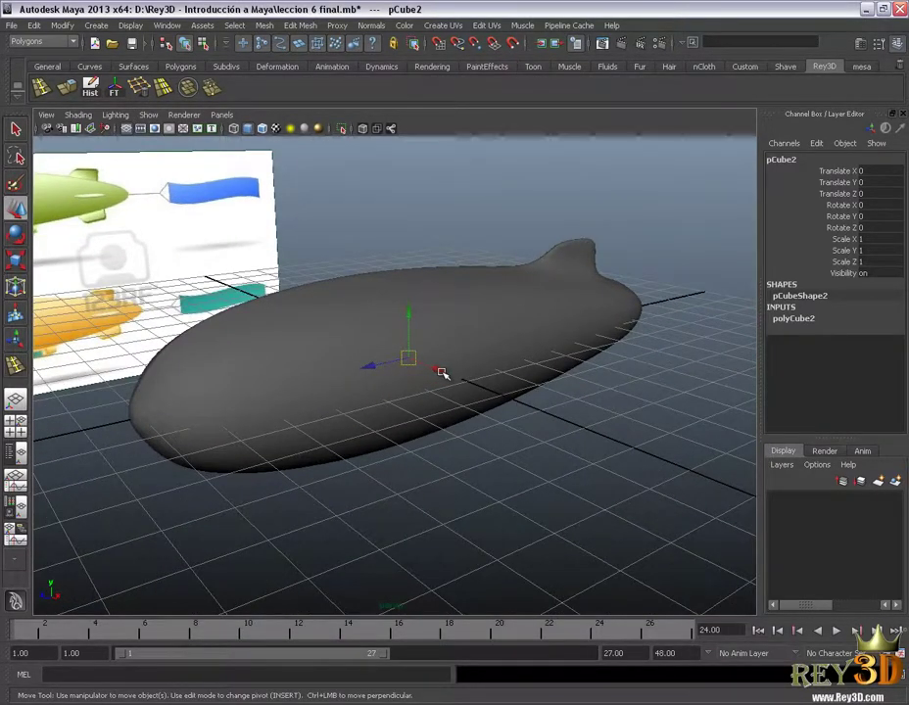
{"action": "key", "text": "4"}
{"action": "mouse_move", "coordinate": [466, 402]}
{"action": "left_mouse_down", "text": "alt"}
{"action": "mouse_move", "coordinate": [464, 385]}
{"action": "mouse_move", "coordinate": [365, 401]}
{"action": "mouse_move", "coordinate": [405, 417]}
{"action": "mouse_move", "coordinate": [498, 379]}
{"action": "left_mouse_up", "text": "alt"}
Move pCube2 out along X to 6.574 and hide the floor grid
{"action": "right_click_drag", "start_coordinate": [499, 379], "coordinate": [472, 371], "text": "alt"}
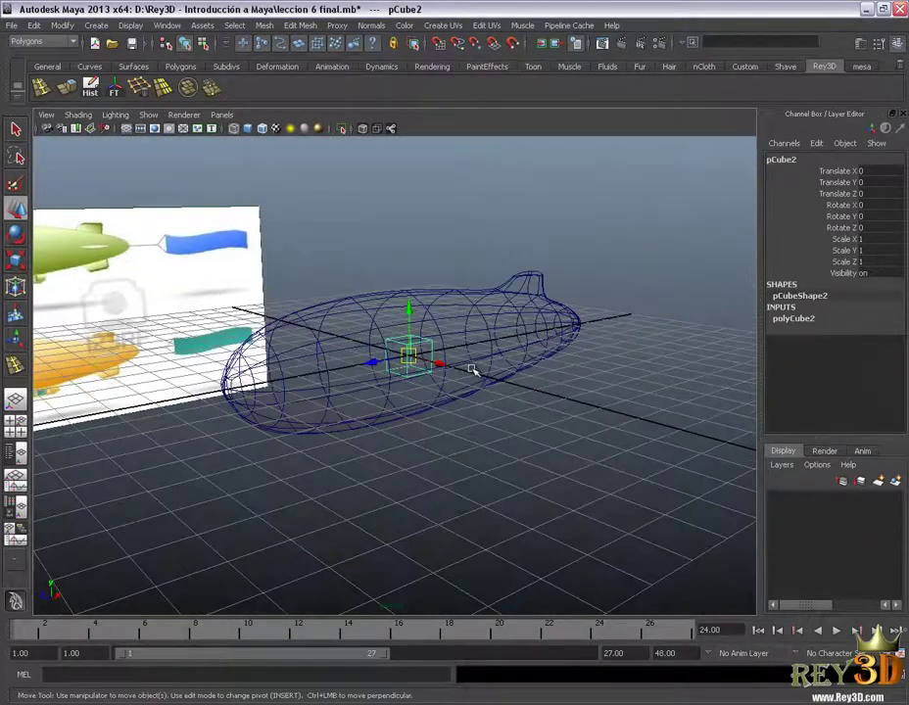
{"action": "middle_click_drag", "start_coordinate": [568, 436], "coordinate": [624, 458]}
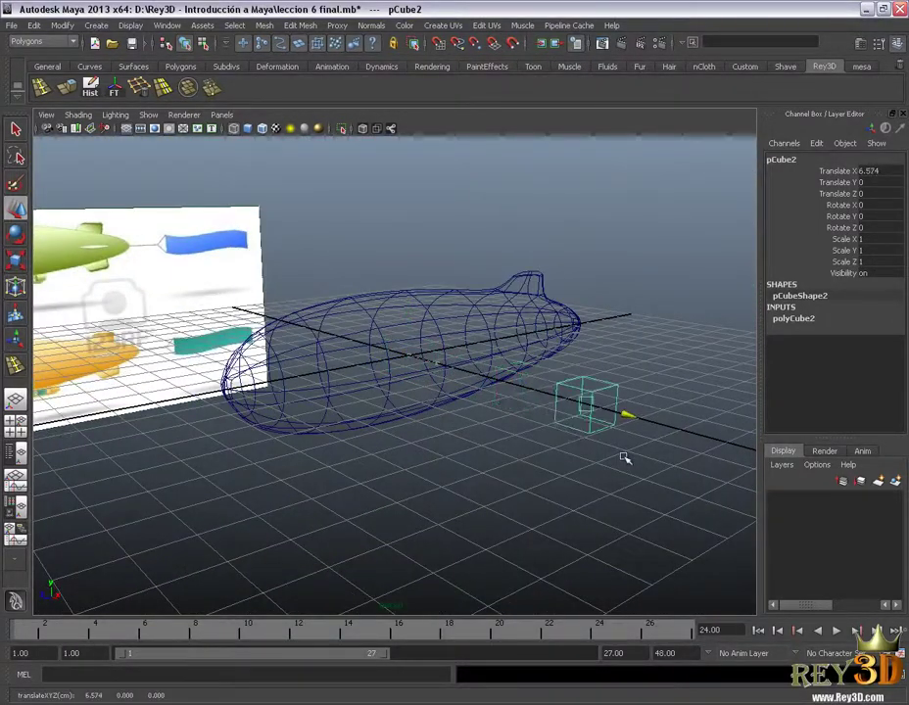
{"action": "left_click", "coordinate": [148, 114]}
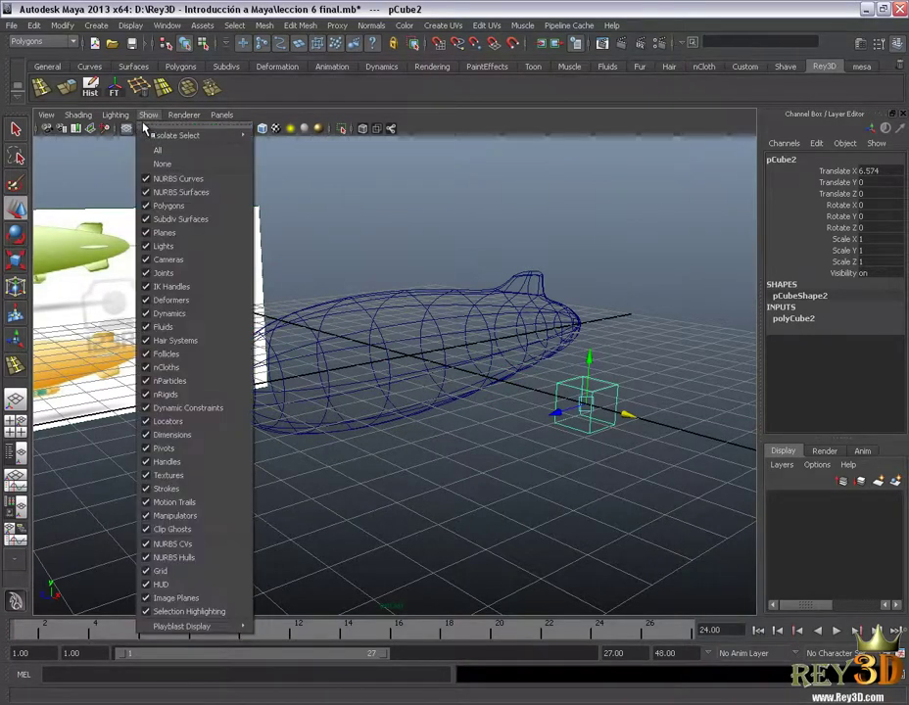
{"action": "left_click", "coordinate": [157, 569]}
Return to smooth shaded display (5) and zoom in on the cube
{"action": "left_click_drag", "start_coordinate": [509, 442], "coordinate": [525, 453], "text": "alt"}
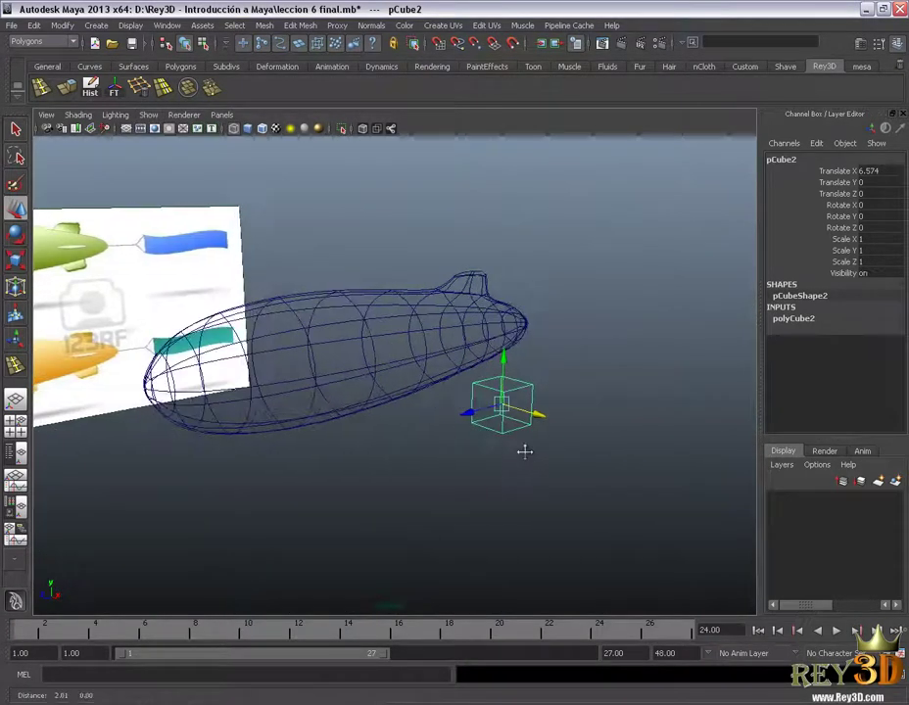
{"action": "key", "text": "5"}
{"action": "scroll", "coordinate": [479, 415], "scroll_direction": "up", "scroll_amount": 3}
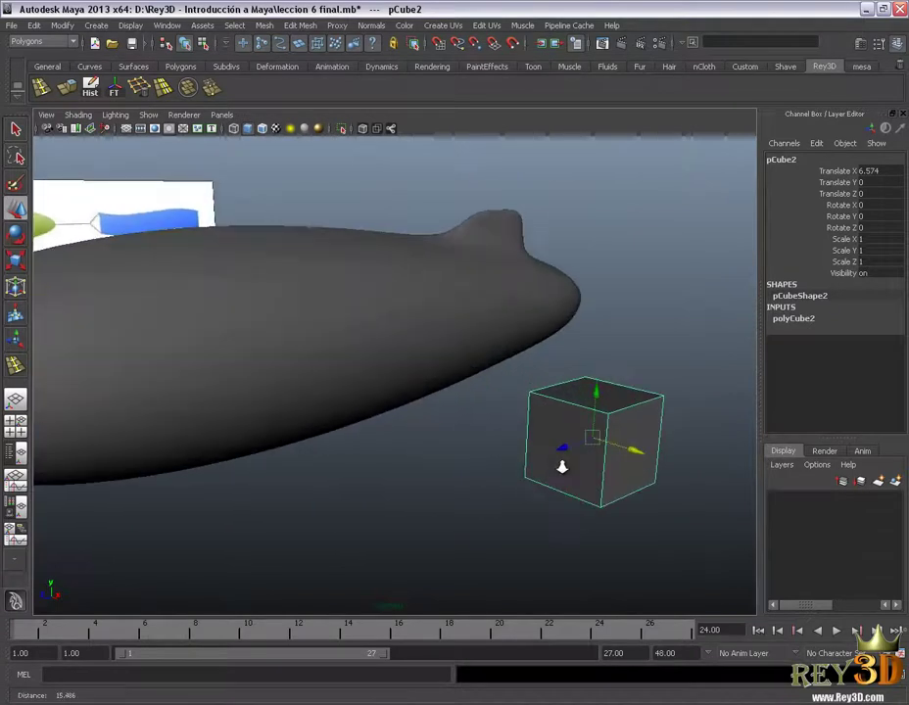
{"action": "scroll", "coordinate": [437, 436], "scroll_direction": "up", "scroll_amount": 3}
{"action": "scroll", "coordinate": [451, 437], "scroll_direction": "up", "scroll_amount": 3}
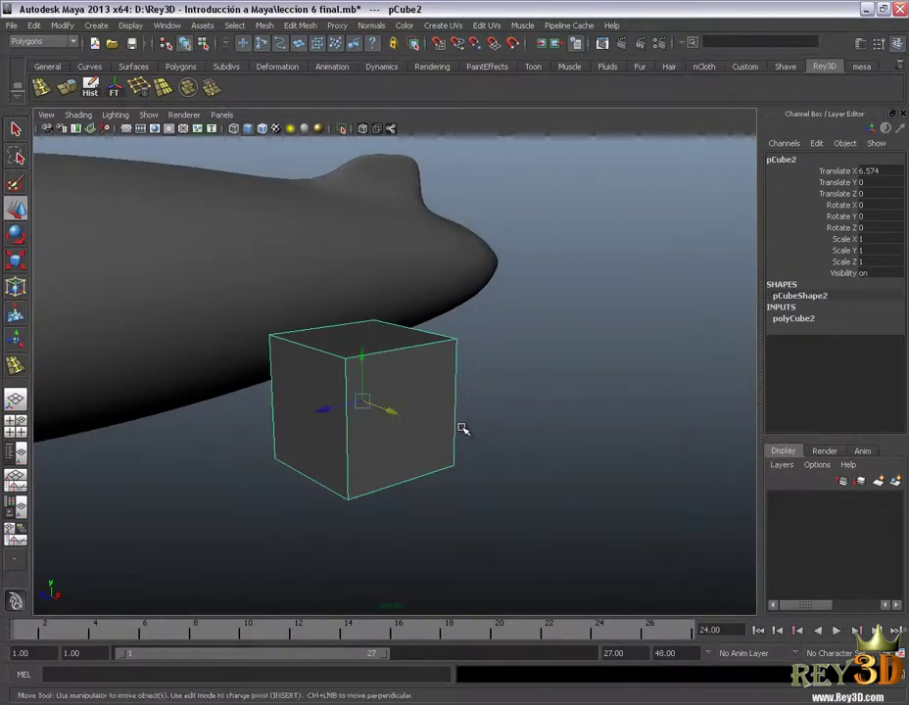
{"action": "middle_click_drag", "start_coordinate": [462, 429], "coordinate": [476, 431], "text": "alt"}
{"action": "scroll", "coordinate": [478, 426], "scroll_direction": "up", "scroll_amount": 2}
{"action": "scroll", "coordinate": [441, 403], "scroll_direction": "down", "scroll_amount": 4}
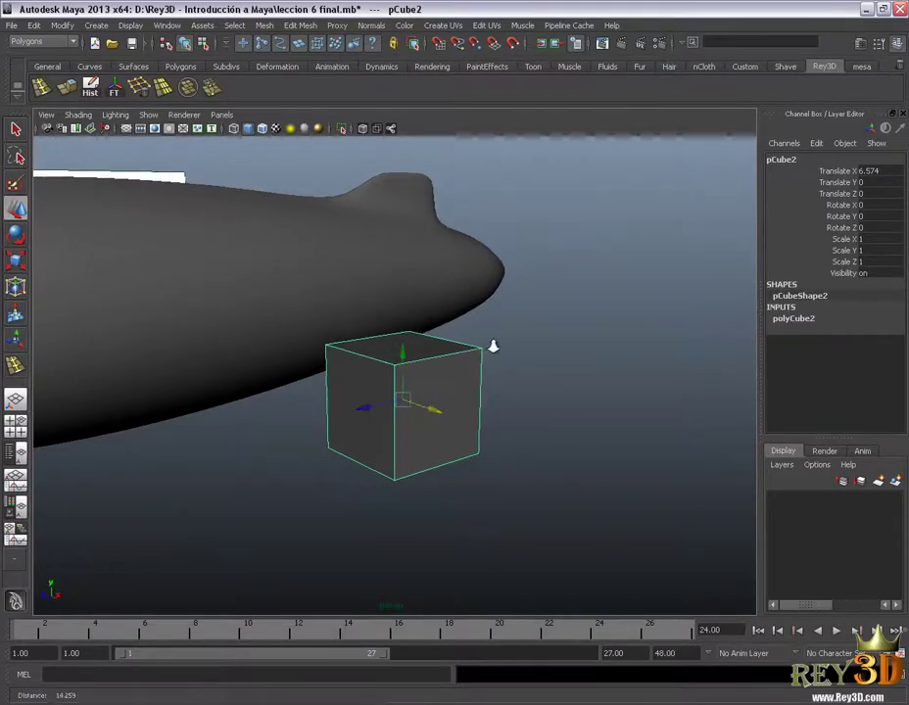
{"action": "scroll", "coordinate": [504, 345], "scroll_direction": "up", "scroll_amount": 2}
Toggle the cube's smooth preview (3/1) to compare, leaving it a plain box
{"action": "key", "text": "3"}
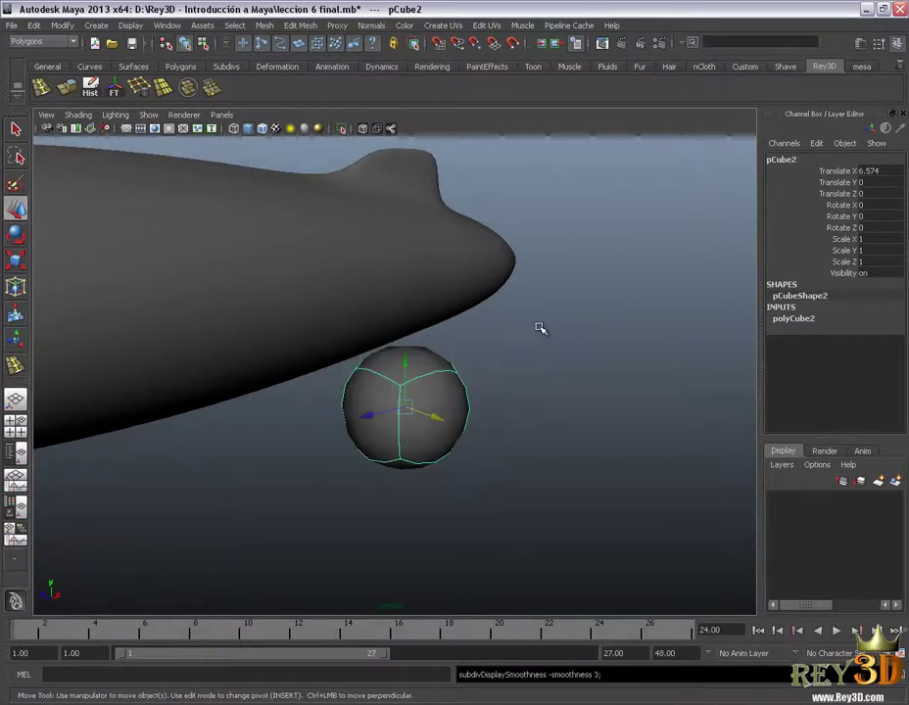
{"action": "key", "text": "1"}
{"action": "key", "text": "3"}
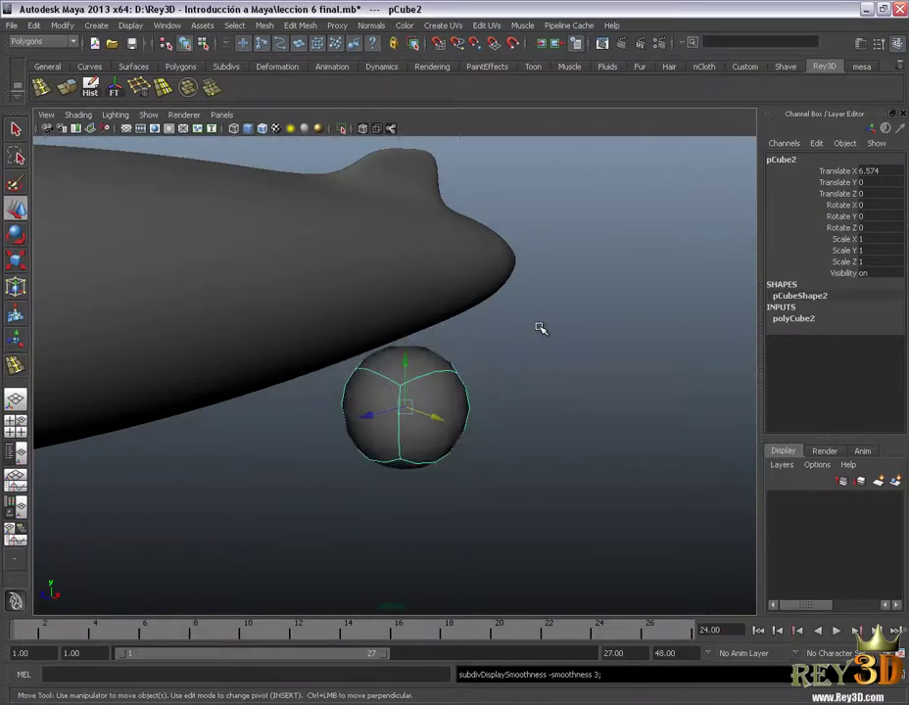
{"action": "key", "text": "1"}
{"action": "key", "text": "3"}
{"action": "key", "text": "1"}
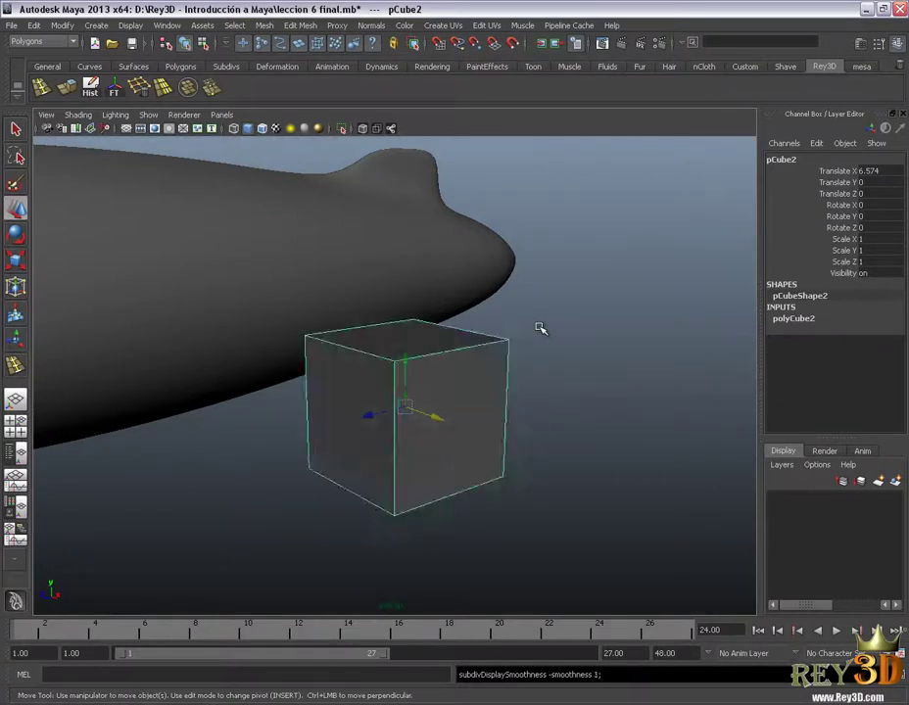
{"action": "key", "text": "3"}
{"action": "key", "text": "1"}
{"action": "key", "text": "3"}
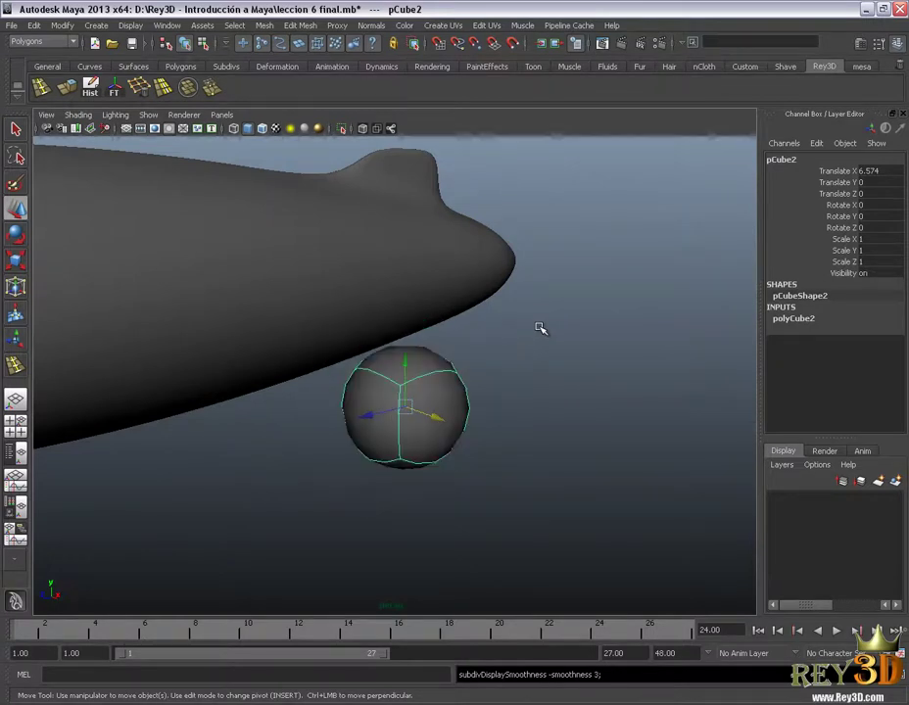
{"action": "key", "text": "1"}
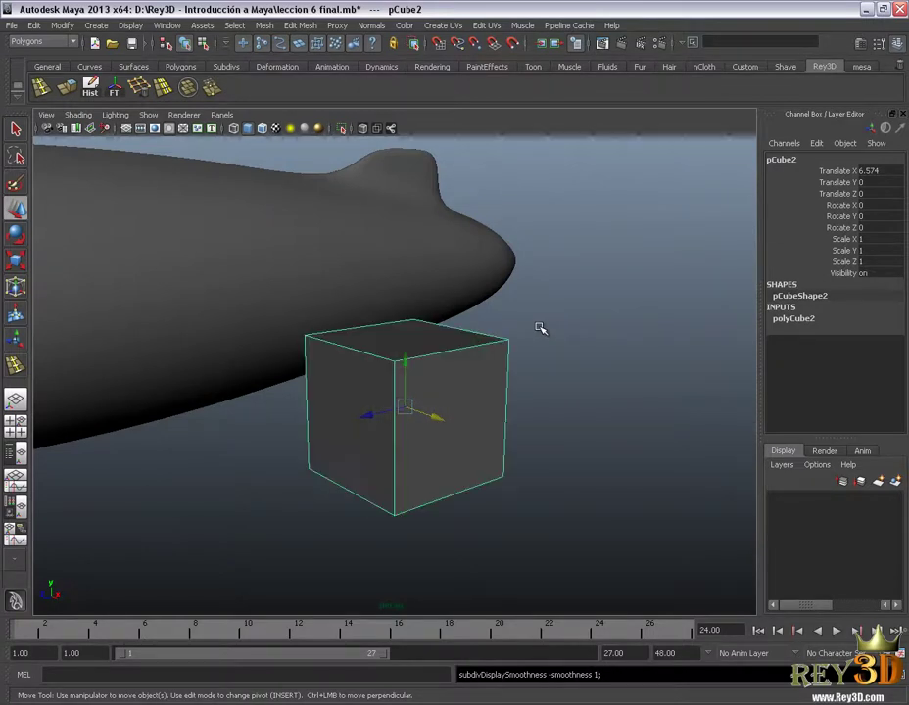
{"action": "right_click_drag", "start_coordinate": [541, 328], "coordinate": [550, 345], "text": "alt"}
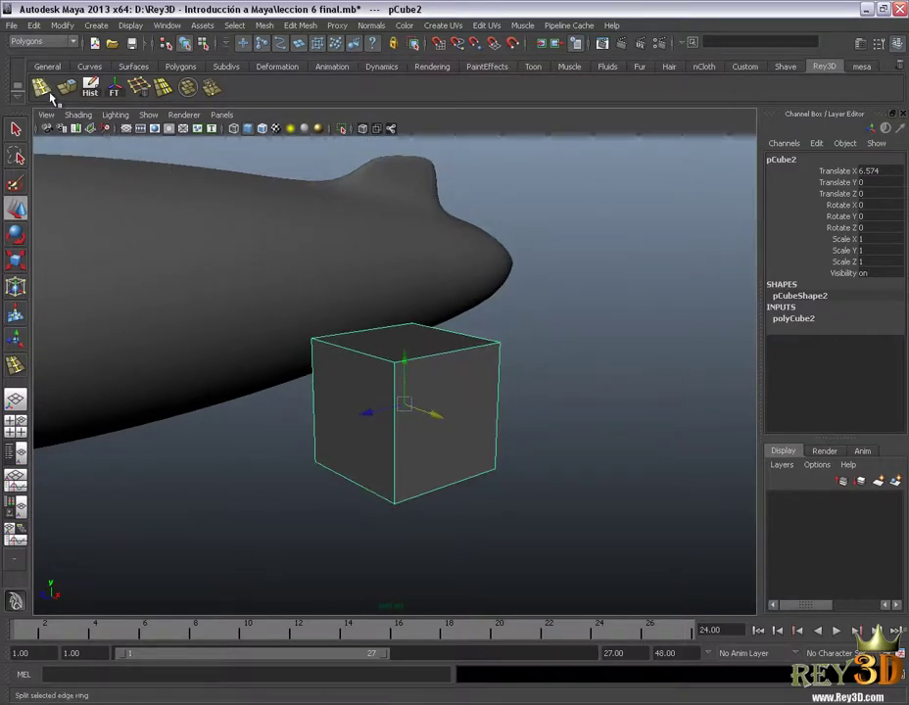
Insert an edge loop near the top of the gondola cube with the Insert Edge Loop Tool
{"action": "left_click", "coordinate": [49, 93]}
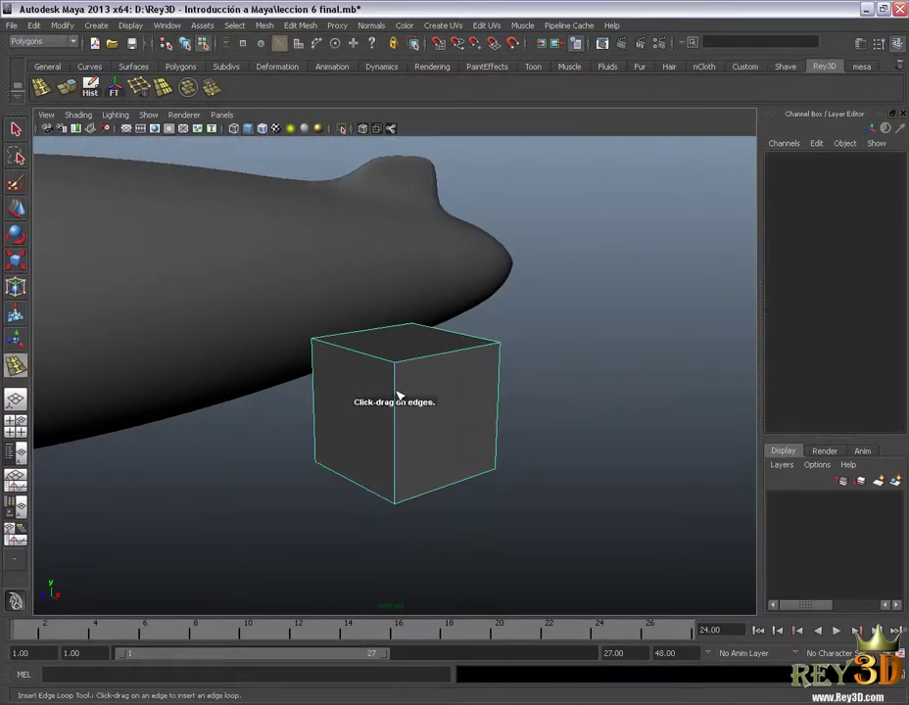
{"action": "left_click_drag", "start_coordinate": [397, 387], "coordinate": [398, 371]}
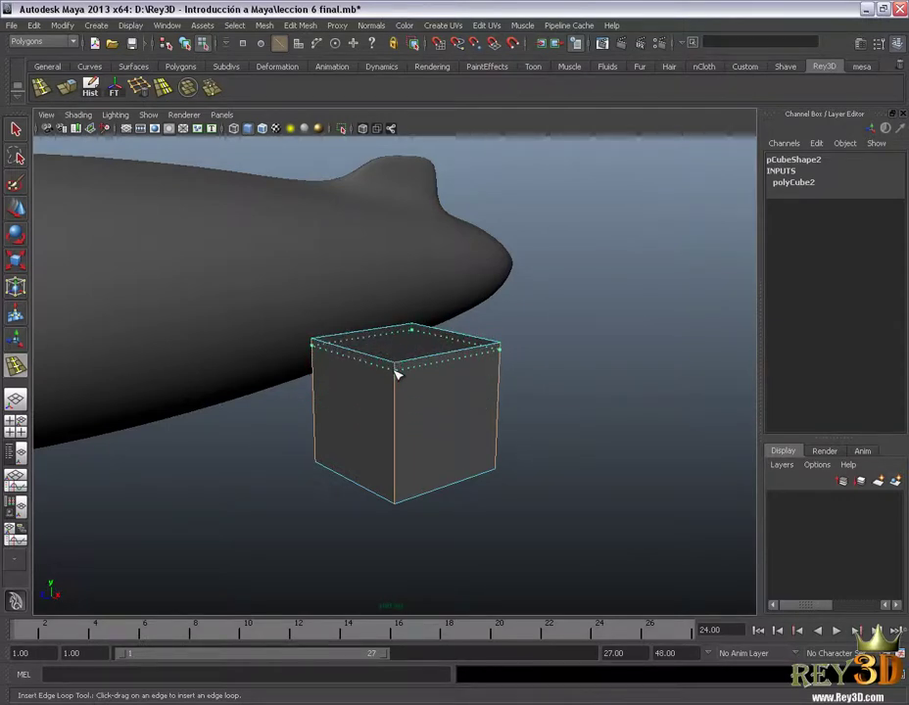
{"action": "left_click", "coordinate": [396, 377]}
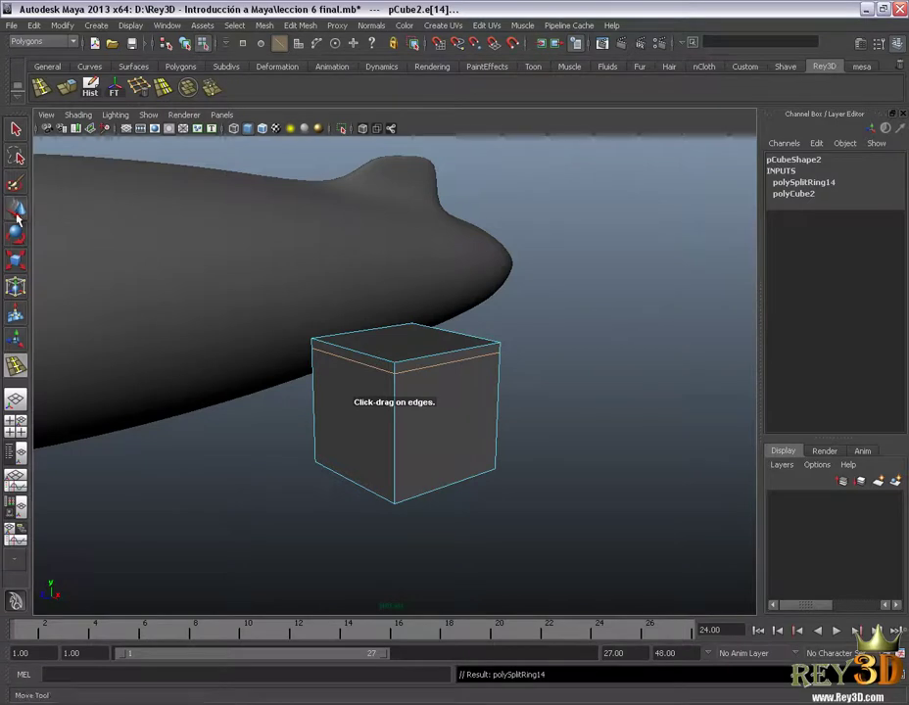
Return the cube to Object Mode and check its flat top in smooth preview (3)
{"action": "left_click", "coordinate": [16, 215]}
{"action": "right_click", "coordinate": [429, 407]}
{"action": "left_click", "coordinate": [464, 393]}
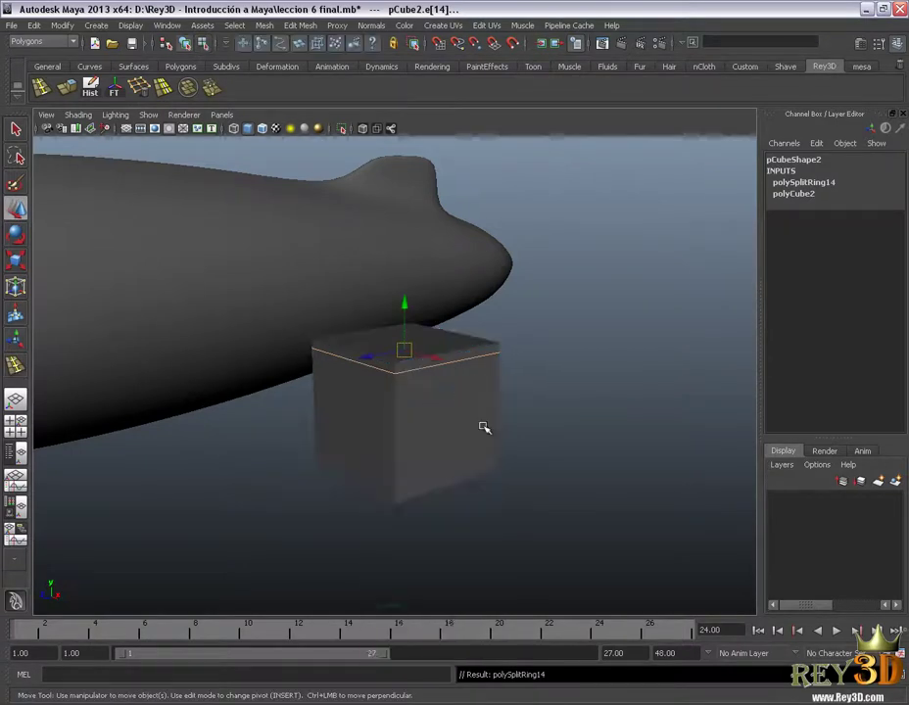
{"action": "key", "text": "3"}
{"action": "left_click", "coordinate": [561, 392]}
{"action": "left_click_drag", "start_coordinate": [562, 422], "coordinate": [512, 380], "text": "alt"}
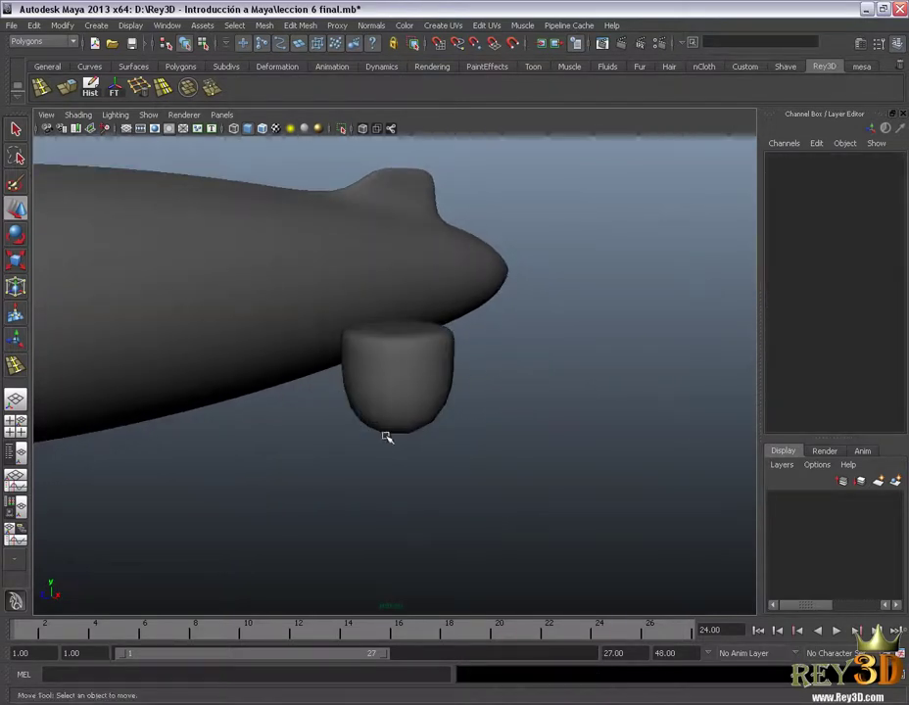
Select the gondola cube, turn off its smooth preview (1) and view it from above
{"action": "left_click_drag", "start_coordinate": [469, 350], "coordinate": [407, 443], "text": "alt"}
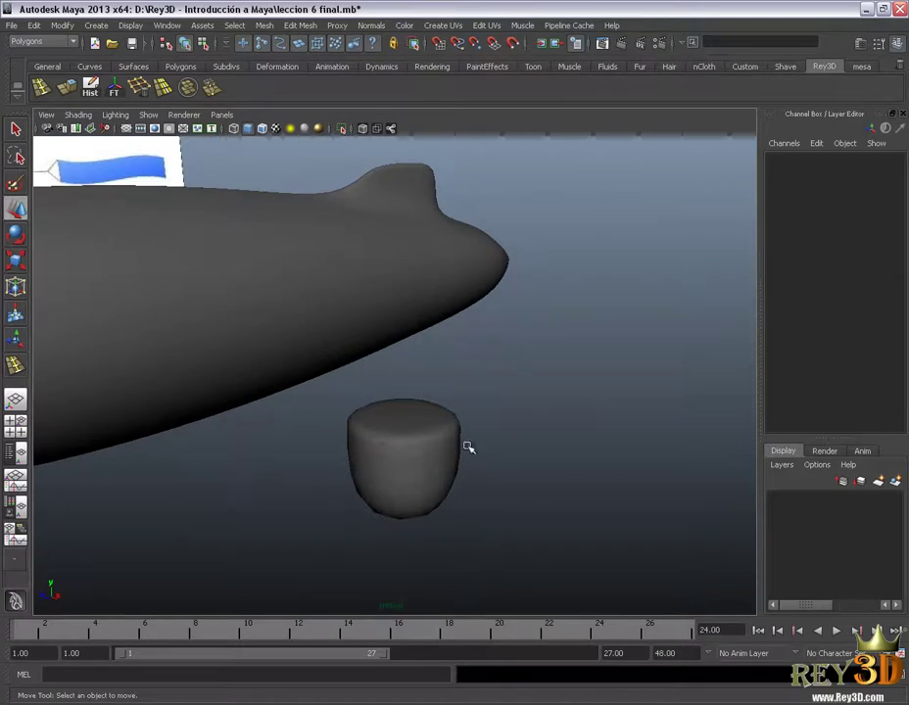
{"action": "mouse_move", "coordinate": [469, 448]}
{"action": "left_mouse_down", "text": "alt"}
{"action": "mouse_move", "coordinate": [445, 421]}
{"action": "mouse_move", "coordinate": [467, 432]}
{"action": "left_mouse_up", "text": "alt"}
{"action": "left_click", "coordinate": [400, 400]}
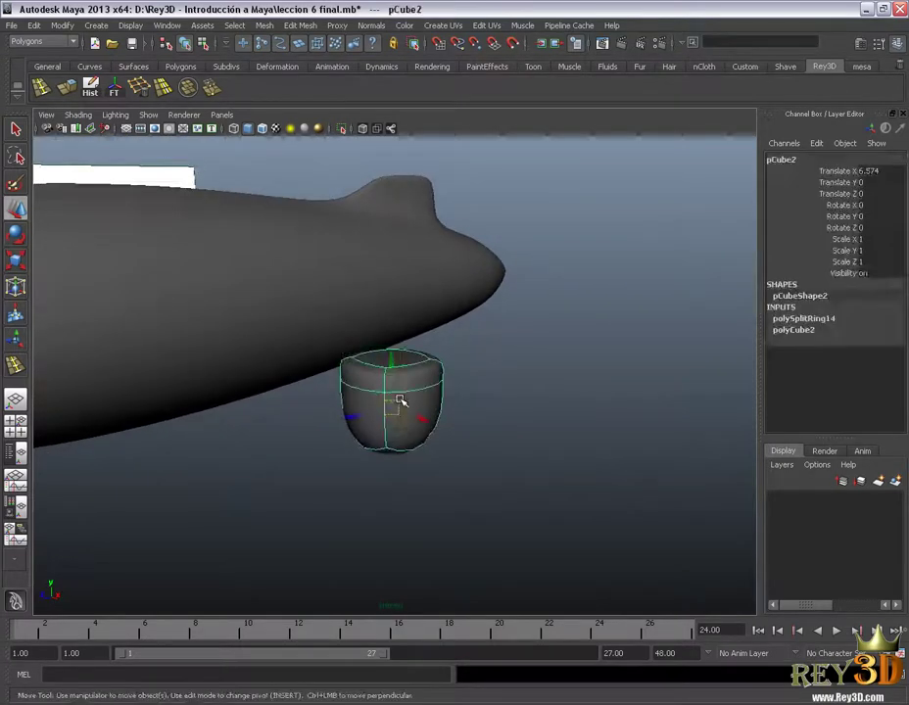
{"action": "key", "text": "1"}
{"action": "right_click_drag", "start_coordinate": [430, 440], "coordinate": [443, 432], "text": "alt"}
{"action": "left_click_drag", "start_coordinate": [442, 432], "coordinate": [438, 404], "text": "alt"}
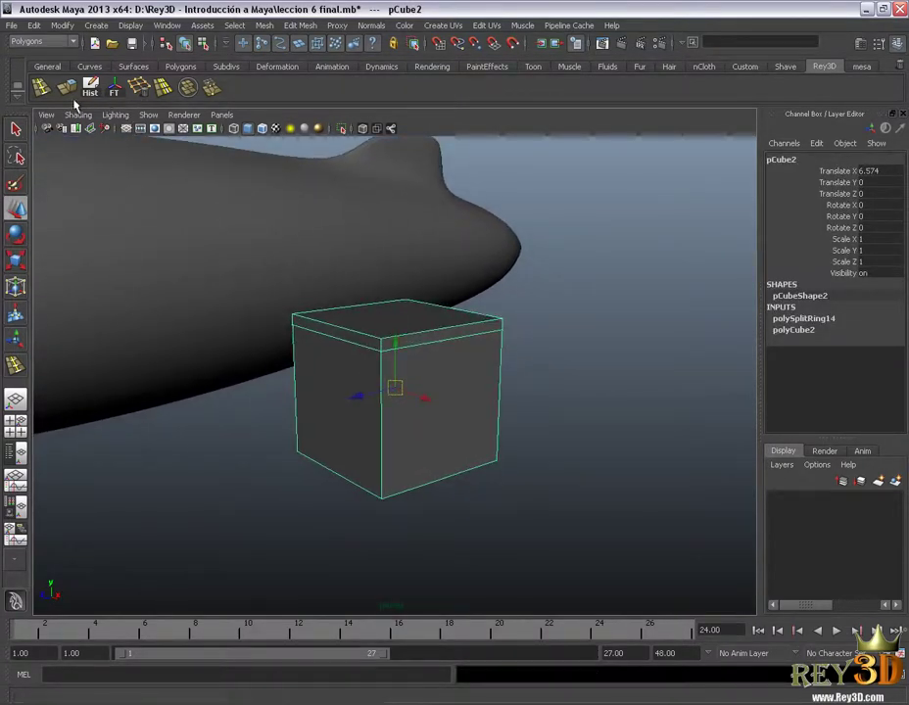
Insert an edge loop near the bottom of the gondola cube
{"action": "left_click", "coordinate": [43, 92]}
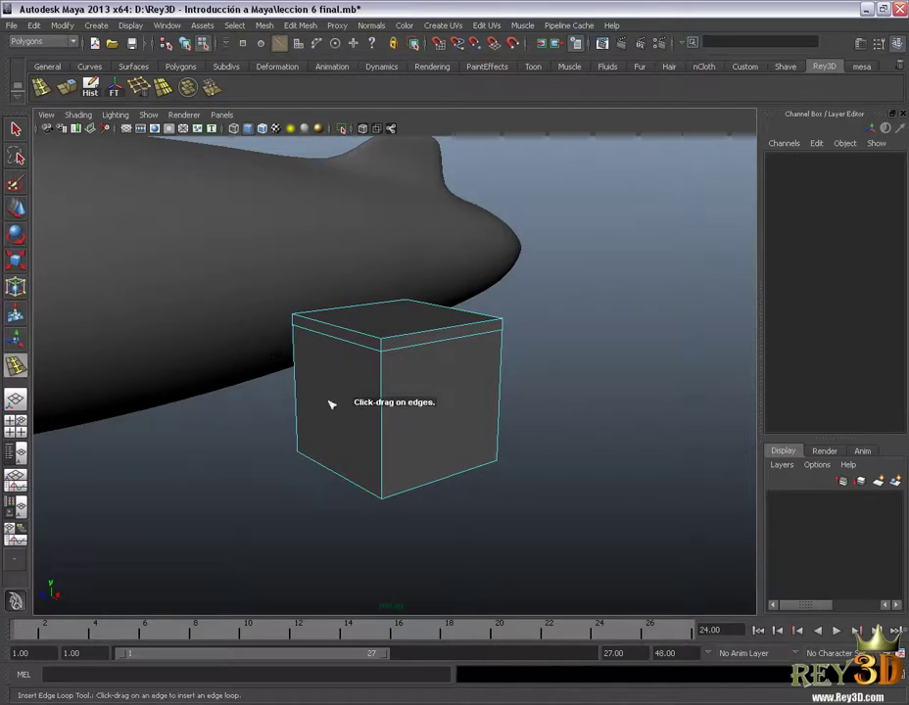
{"action": "left_click", "coordinate": [382, 441]}
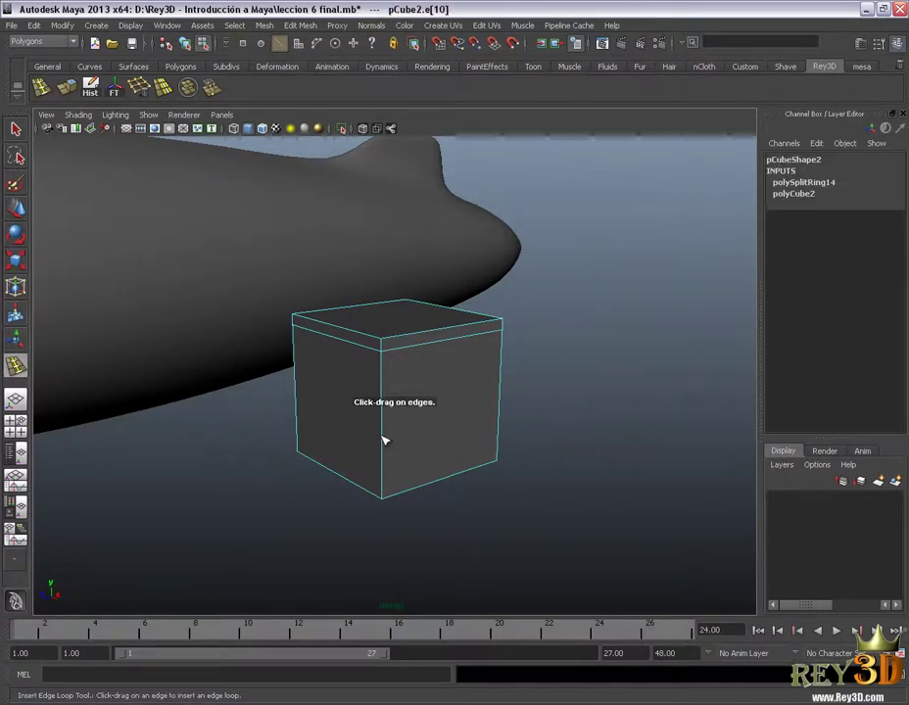
{"action": "left_click", "coordinate": [385, 496]}
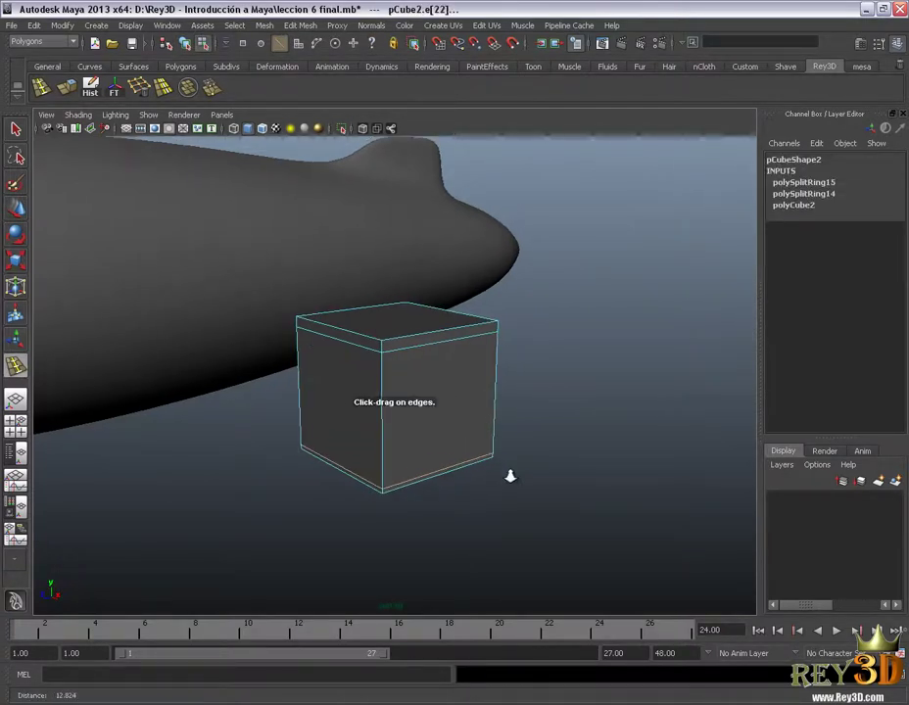
{"action": "right_click_drag", "start_coordinate": [511, 479], "coordinate": [168, 236], "text": "alt"}
Return the cube to Object Mode and view the smoothed gondola with preview 3
{"action": "key", "text": "w"}
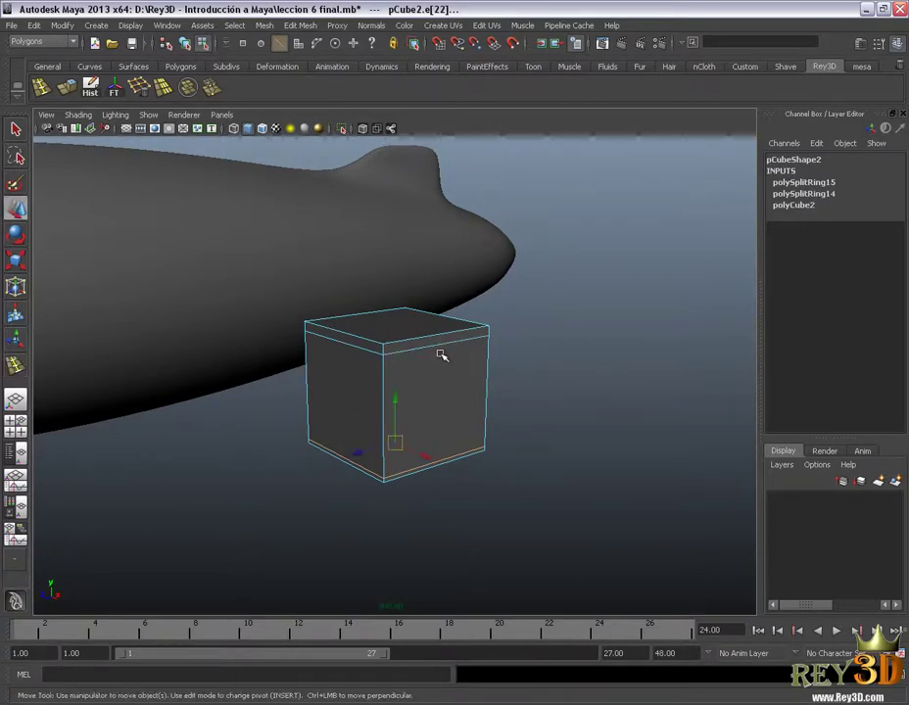
{"action": "right_click", "coordinate": [439, 353]}
{"action": "key", "text": "F8"}
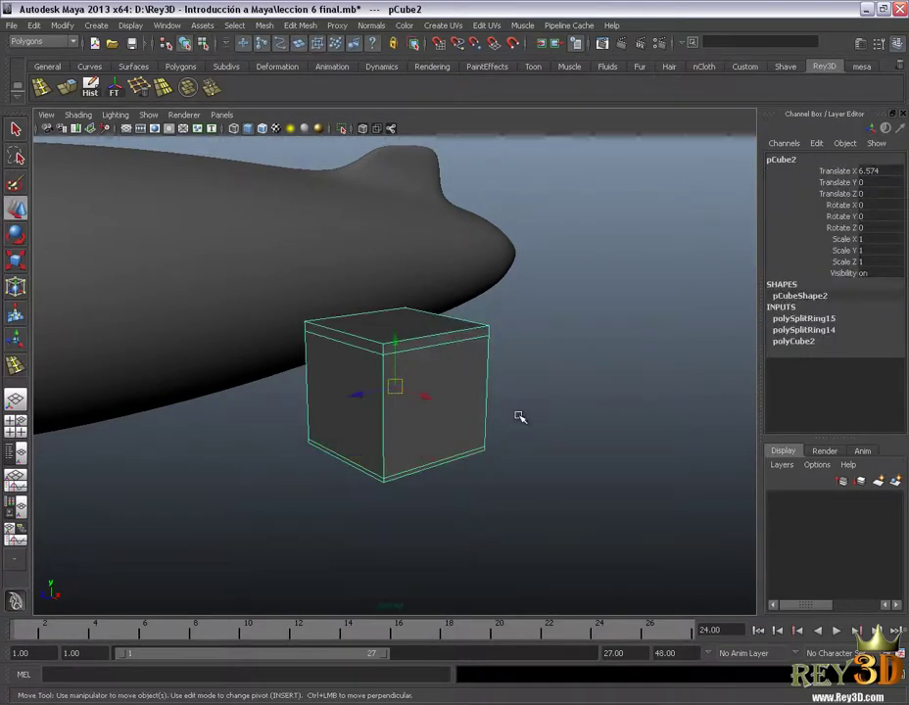
{"action": "key", "text": "3"}
{"action": "left_click", "coordinate": [533, 367]}
{"action": "mouse_move", "coordinate": [521, 365]}
{"action": "right_mouse_down", "text": "alt"}
{"action": "mouse_move", "coordinate": [543, 375]}
{"action": "mouse_move", "coordinate": [499, 354]}
{"action": "right_mouse_up", "text": "alt"}
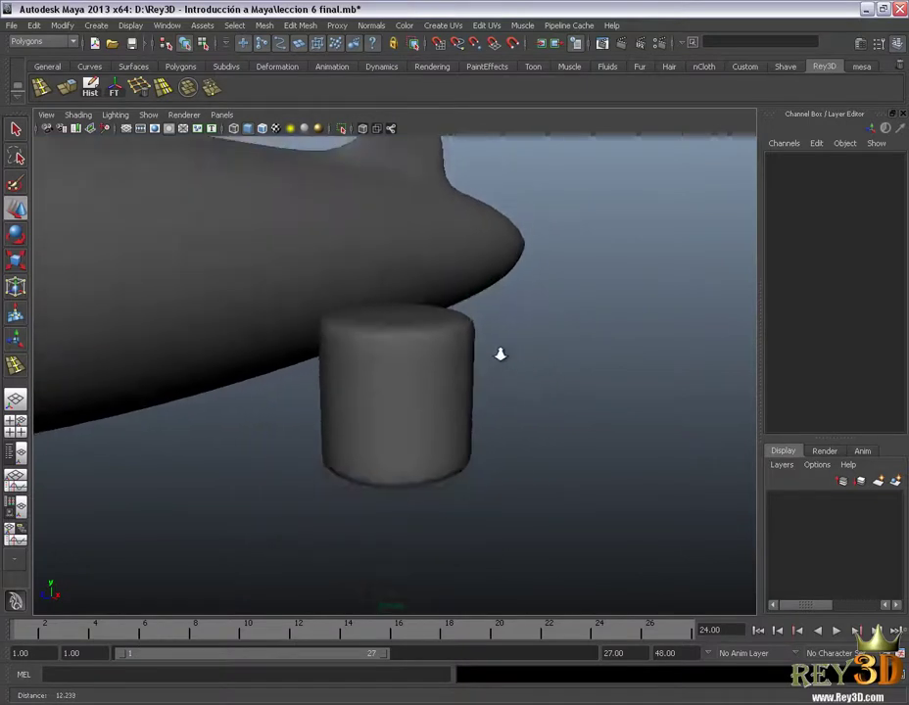
{"action": "left_click_drag", "start_coordinate": [475, 404], "coordinate": [479, 405], "text": "alt"}
{"action": "left_click_drag", "start_coordinate": [506, 450], "coordinate": [515, 290], "text": "alt"}
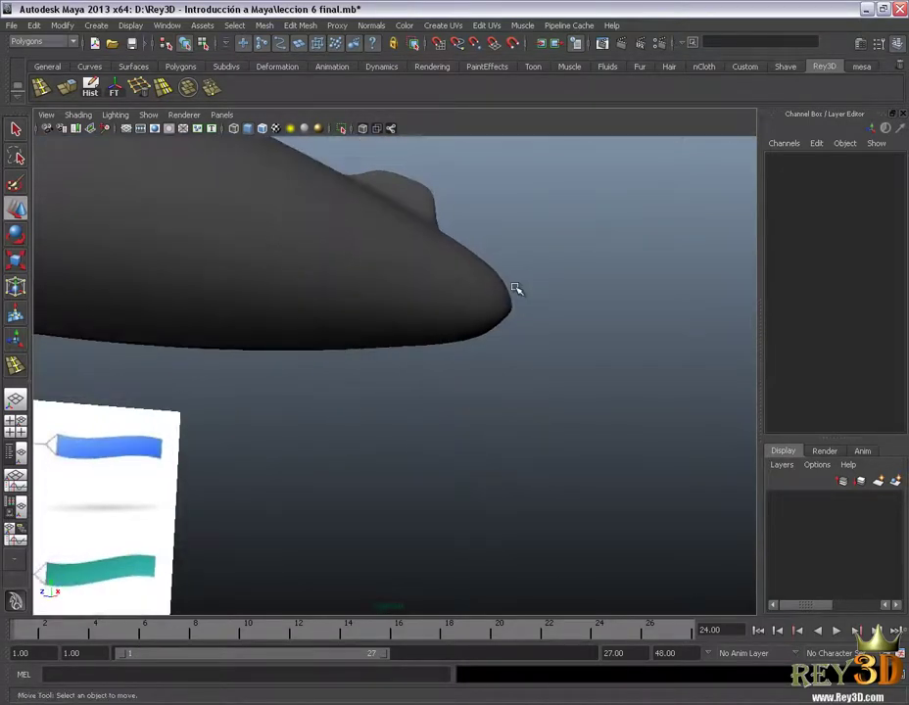
{"action": "middle_click_drag", "start_coordinate": [515, 290], "coordinate": [505, 423], "text": "alt"}
{"action": "left_click_drag", "start_coordinate": [505, 423], "coordinate": [487, 343], "text": "alt"}
{"action": "middle_click_drag", "start_coordinate": [487, 343], "coordinate": [489, 396], "text": "alt"}
{"action": "right_click_drag", "start_coordinate": [489, 397], "coordinate": [383, 316], "text": "alt"}
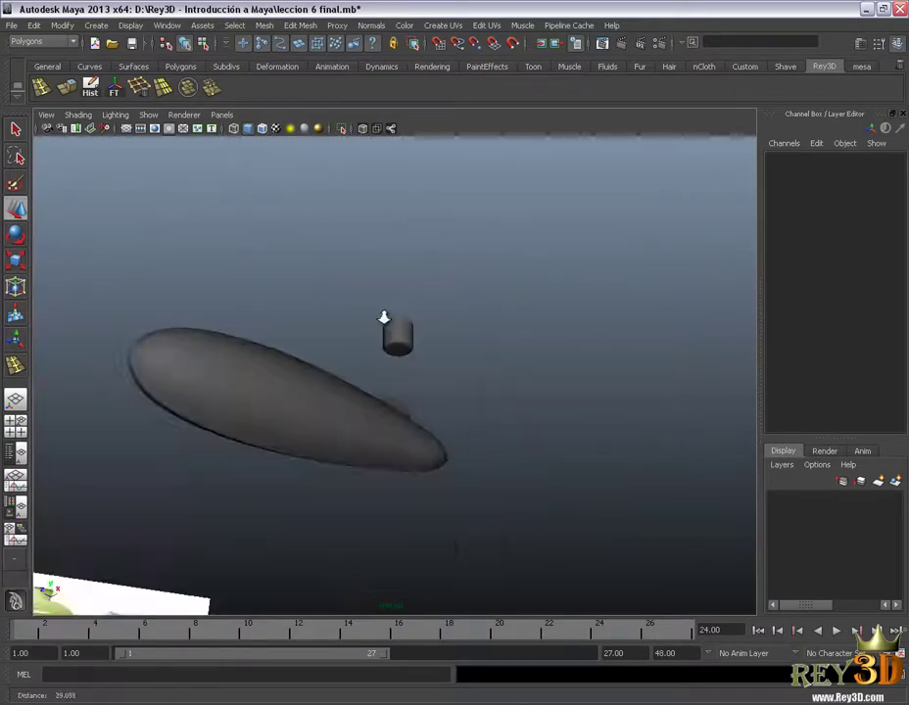
{"action": "mouse_move", "coordinate": [383, 317]}
{"action": "left_mouse_down", "text": "alt"}
{"action": "mouse_move", "coordinate": [397, 357]}
{"action": "mouse_move", "coordinate": [379, 364]}
{"action": "left_mouse_up", "text": "alt"}
{"action": "middle_click_drag", "start_coordinate": [379, 364], "coordinate": [410, 296], "text": "alt"}
{"action": "left_click_drag", "start_coordinate": [410, 297], "coordinate": [416, 375], "text": "alt"}
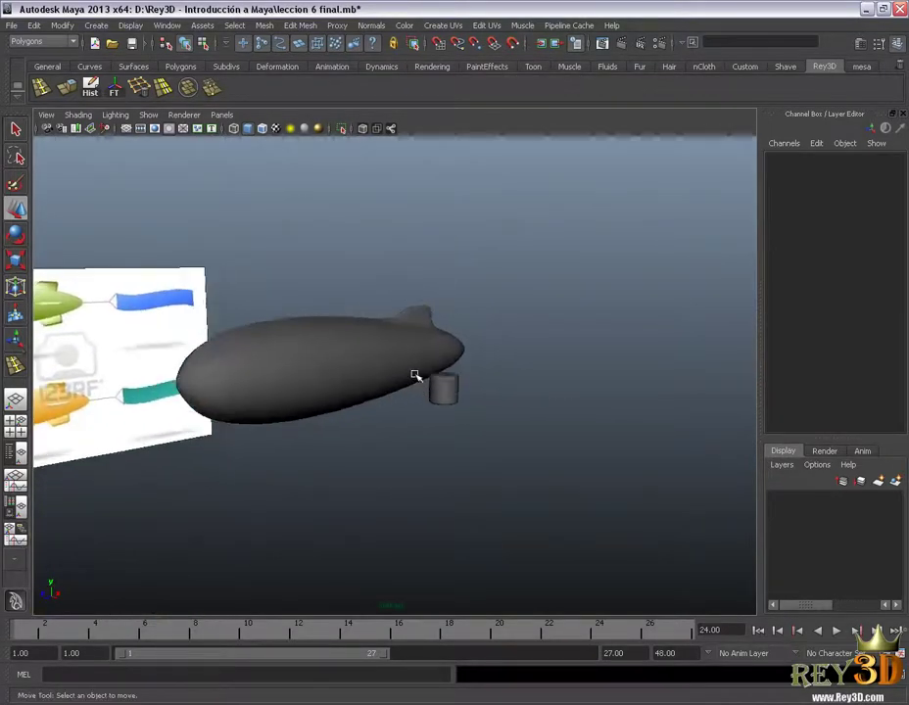
{"action": "left_click", "coordinate": [434, 389]}
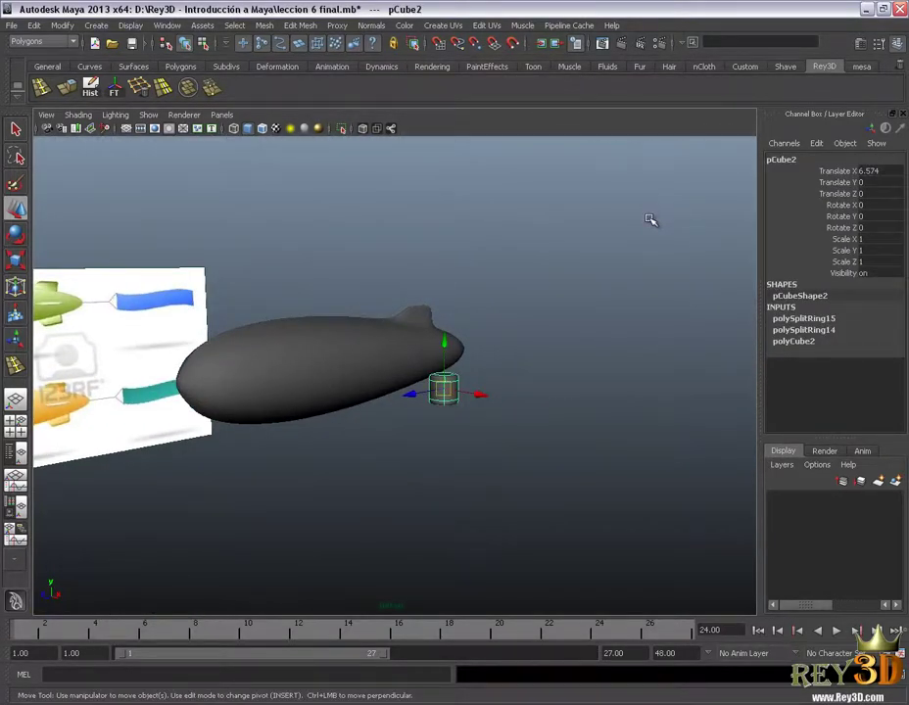
{"action": "key", "text": "f"}
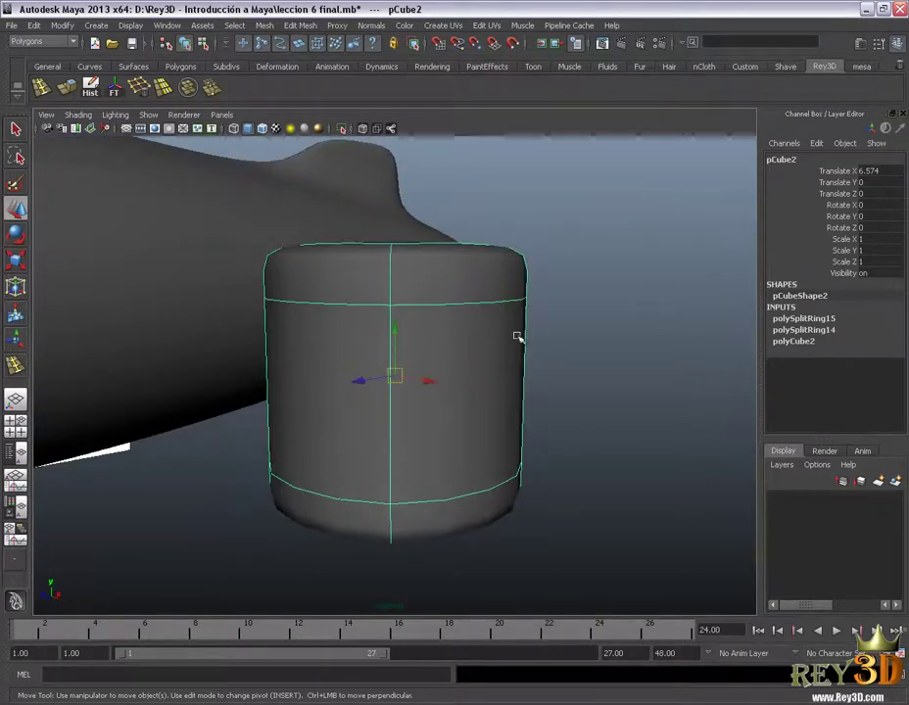
{"action": "mouse_move", "coordinate": [518, 336]}
{"action": "left_mouse_down", "text": "alt"}
{"action": "mouse_move", "coordinate": [487, 383]}
{"action": "mouse_move", "coordinate": [523, 294]}
{"action": "mouse_move", "coordinate": [405, 235]}
{"action": "mouse_move", "coordinate": [421, 362]}
{"action": "mouse_move", "coordinate": [487, 284]}
{"action": "mouse_move", "coordinate": [452, 329]}
{"action": "left_mouse_up", "text": "alt"}
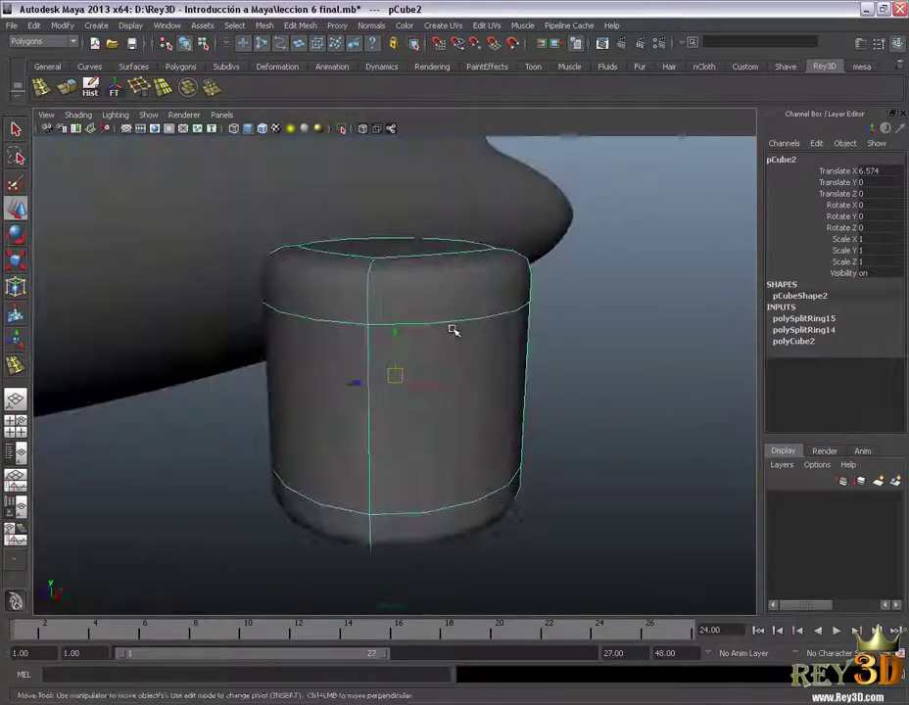
{"action": "right_click_drag", "start_coordinate": [453, 329], "coordinate": [362, 259], "text": "alt"}
{"action": "left_click_drag", "start_coordinate": [361, 259], "coordinate": [334, 324], "text": "alt"}
{"action": "right_click_drag", "start_coordinate": [334, 324], "coordinate": [294, 333], "text": "alt"}
{"action": "left_click_drag", "start_coordinate": [294, 333], "coordinate": [457, 318], "text": "alt"}
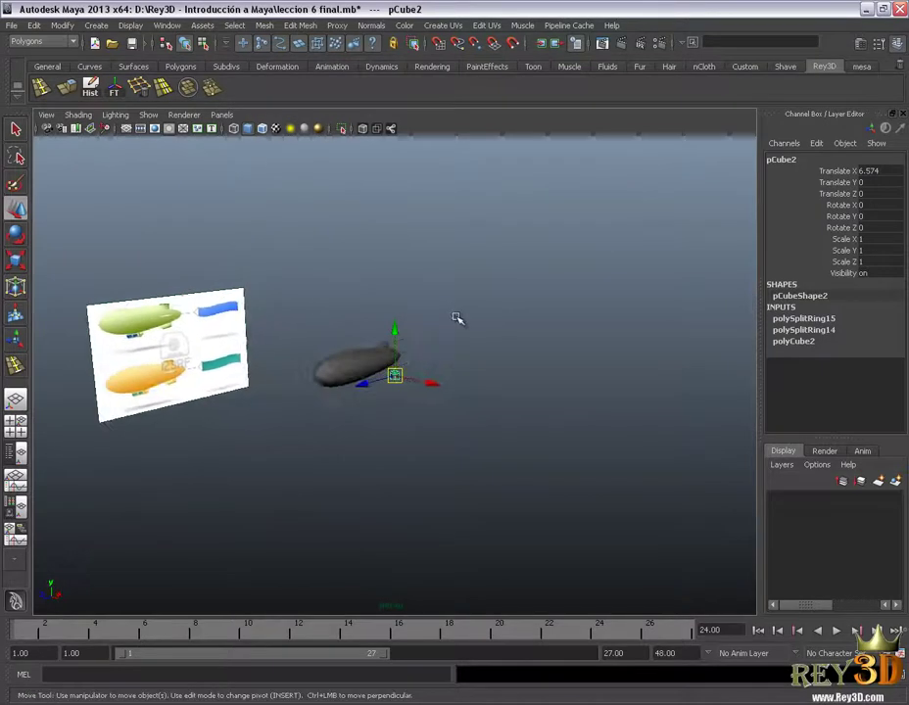
{"action": "left_click", "coordinate": [449, 399]}
{"action": "mouse_move", "coordinate": [449, 399]}
{"action": "left_mouse_down", "text": "alt"}
{"action": "mouse_move", "coordinate": [443, 365]}
{"action": "mouse_move", "coordinate": [473, 362]}
{"action": "left_mouse_up", "text": "alt"}
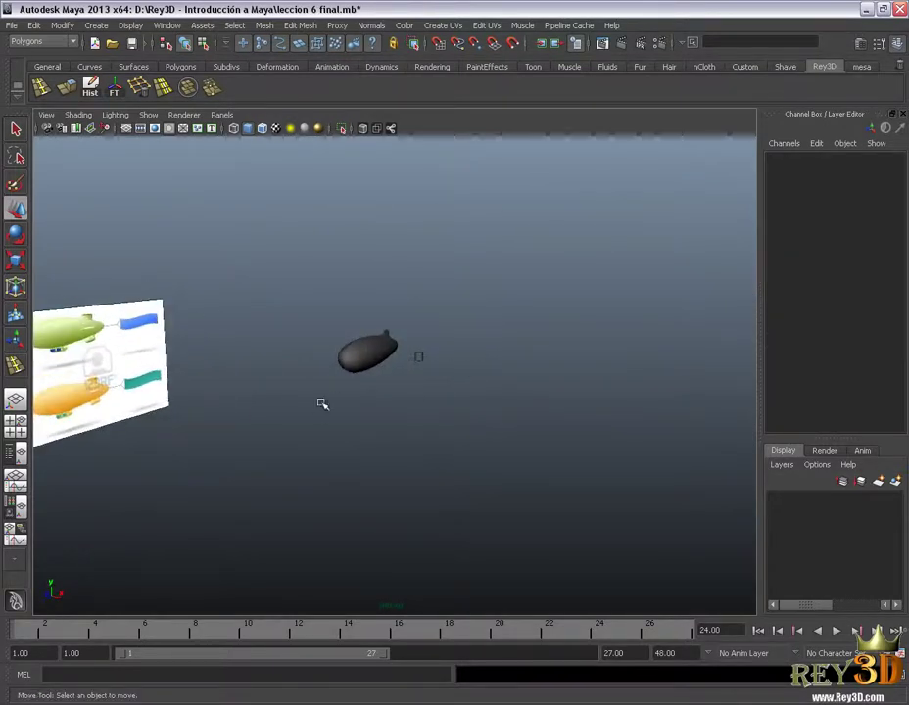
{"action": "mouse_move", "coordinate": [322, 403]}
{"action": "left_mouse_down", "text": "alt"}
{"action": "mouse_move", "coordinate": [462, 419]}
{"action": "mouse_move", "coordinate": [388, 359]}
{"action": "left_mouse_up", "text": "alt"}
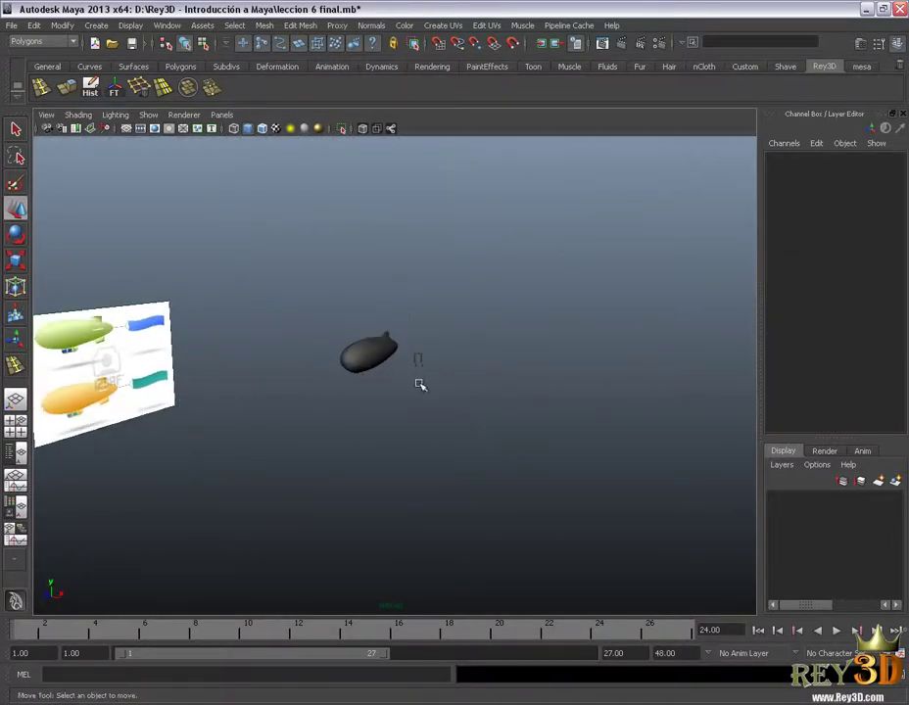
{"action": "left_click", "coordinate": [390, 353]}
Frame and orbit around the blimp hull and gondola to inspect them
{"action": "key", "text": "f"}
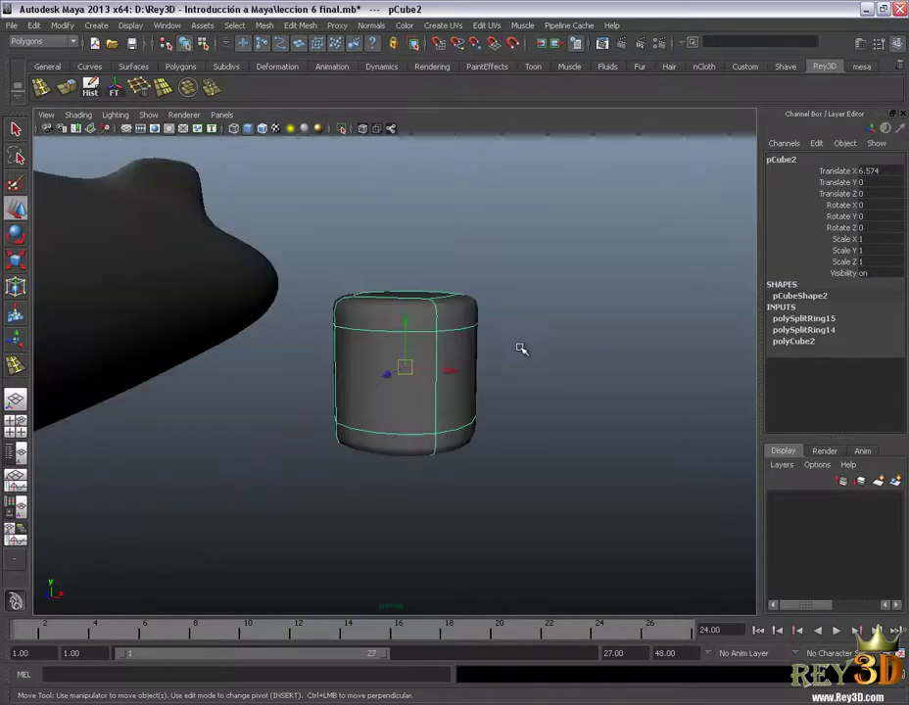
{"action": "right_click_drag", "start_coordinate": [480, 330], "coordinate": [310, 329], "text": "alt"}
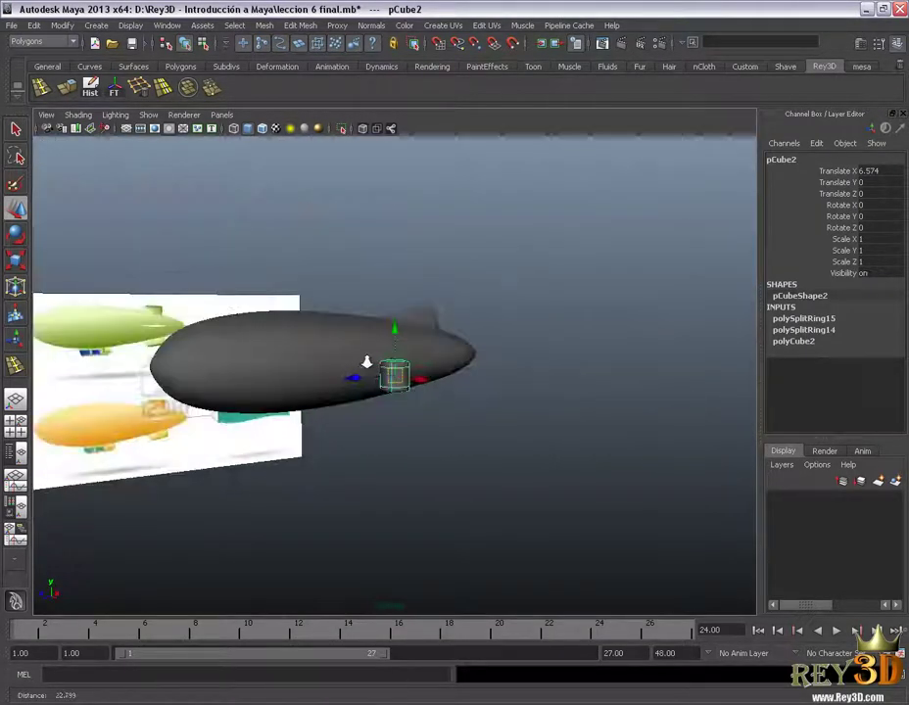
{"action": "left_click_drag", "start_coordinate": [309, 329], "coordinate": [392, 286], "text": "alt"}
{"action": "left_click", "coordinate": [331, 390]}
{"action": "left_click", "coordinate": [318, 376]}
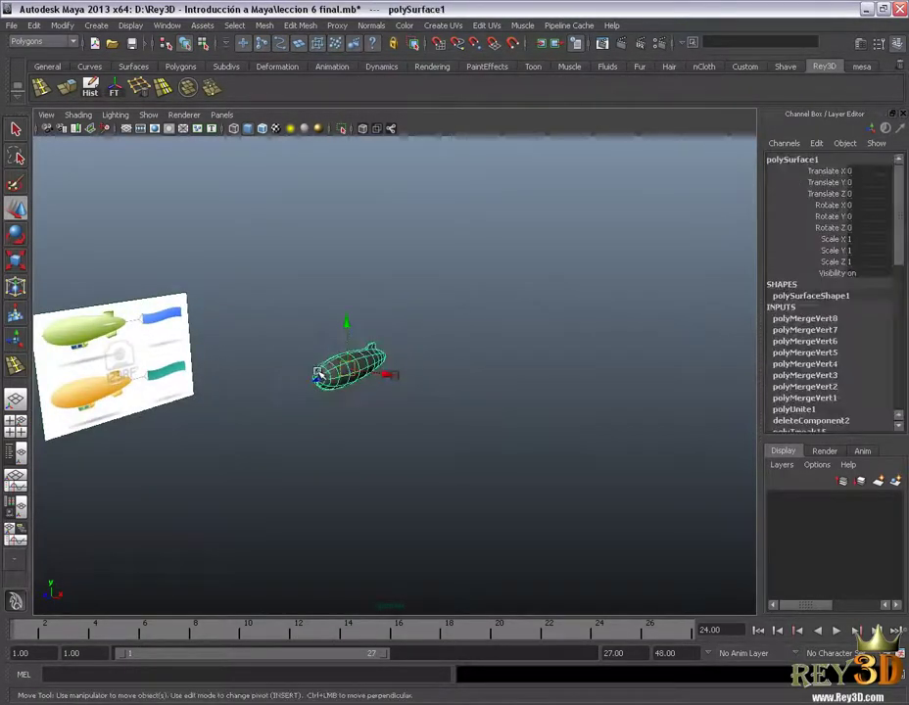
{"action": "key", "text": "f"}
{"action": "mouse_move", "coordinate": [521, 308]}
{"action": "left_mouse_down", "text": "alt"}
{"action": "mouse_move", "coordinate": [371, 248]}
{"action": "mouse_move", "coordinate": [519, 370]}
{"action": "left_mouse_up", "text": "alt"}
{"action": "left_click", "coordinate": [573, 455]}
{"action": "key", "text": "f"}
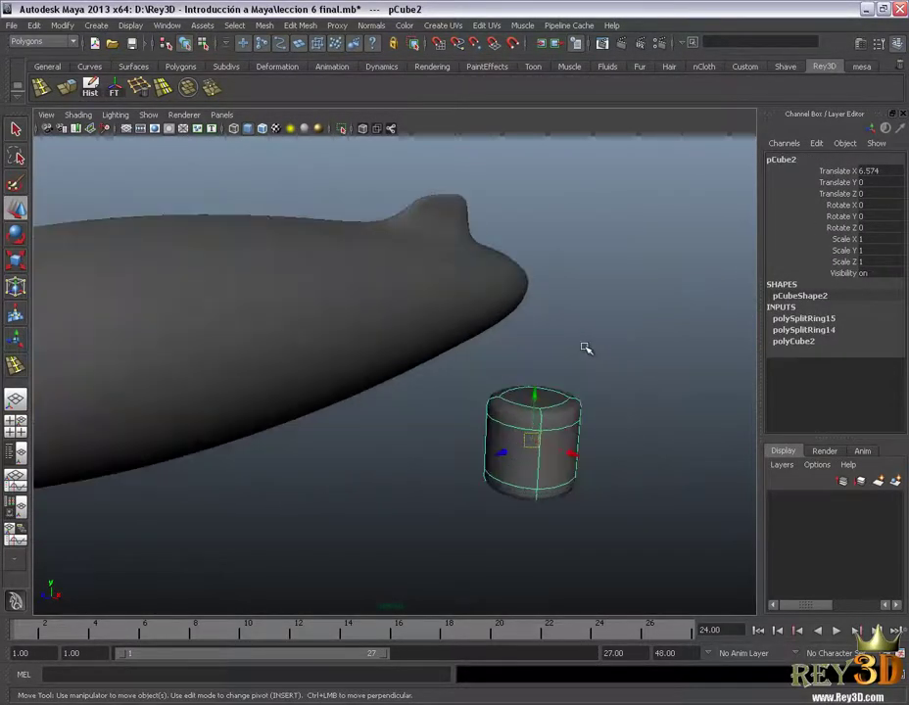
{"action": "left_click", "coordinate": [539, 427]}
{"action": "left_click_drag", "start_coordinate": [540, 428], "coordinate": [513, 416], "text": "alt"}
Turn the gondola's smooth preview off, compare with 3, then switch back to 1
{"action": "left_click", "coordinate": [471, 462]}
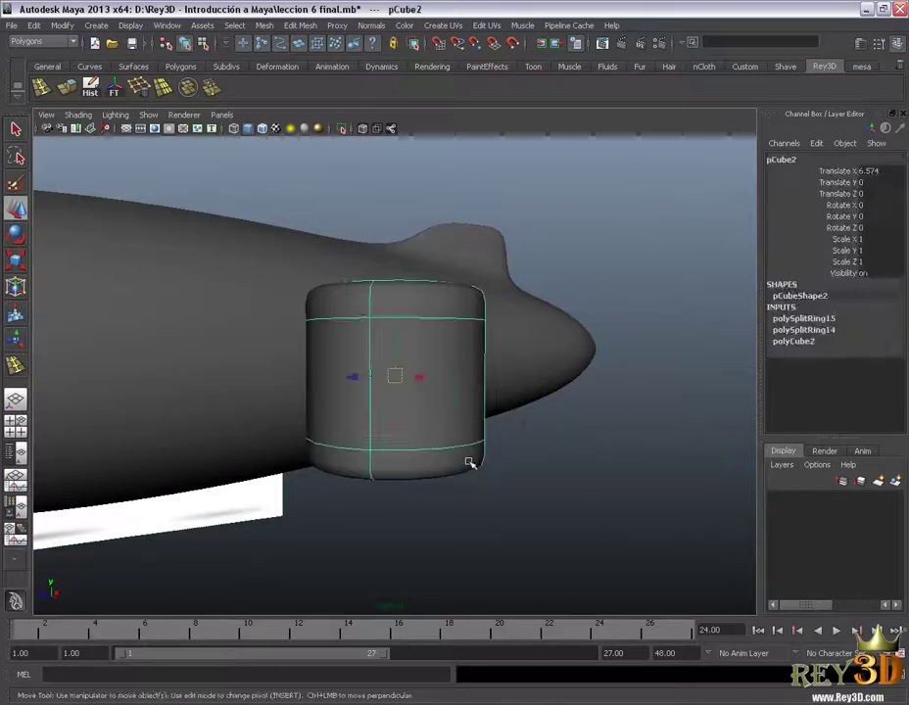
{"action": "key", "text": "1"}
{"action": "left_click_drag", "start_coordinate": [451, 455], "coordinate": [418, 409], "text": "alt"}
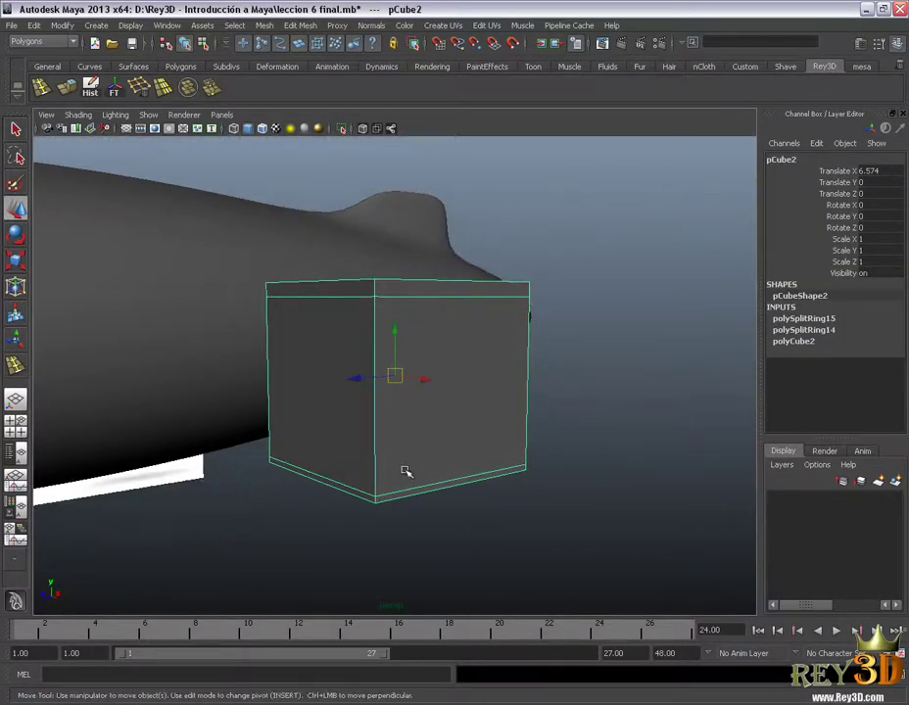
{"action": "left_click_drag", "start_coordinate": [450, 484], "coordinate": [484, 426], "text": "alt"}
{"action": "key", "text": "3"}
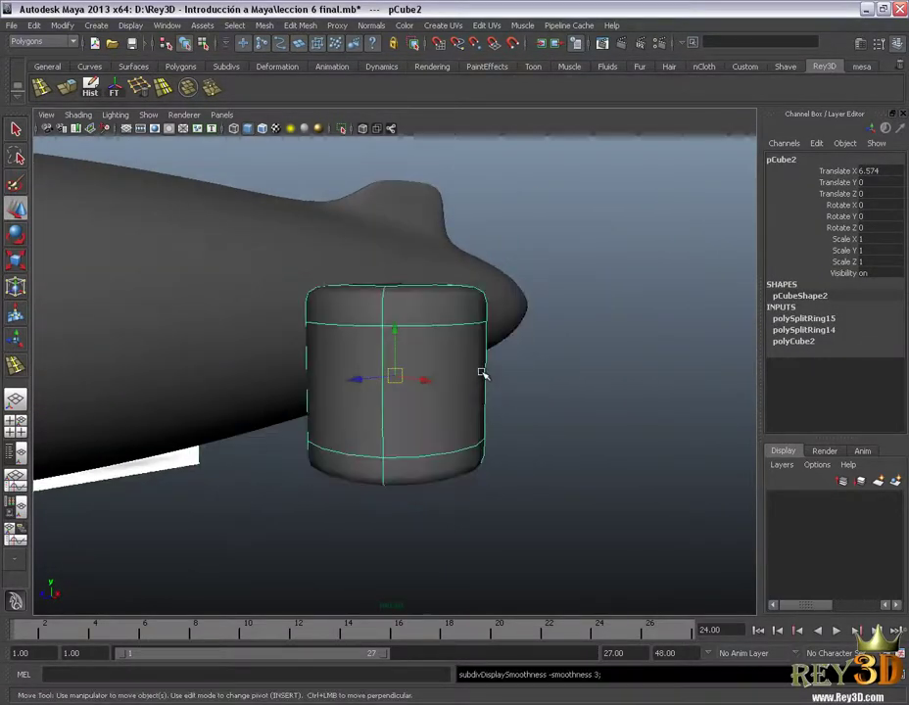
{"action": "mouse_move", "coordinate": [483, 372]}
{"action": "left_mouse_down", "text": "alt"}
{"action": "mouse_move", "coordinate": [517, 406]}
{"action": "mouse_move", "coordinate": [487, 310]}
{"action": "left_mouse_up", "text": "alt"}
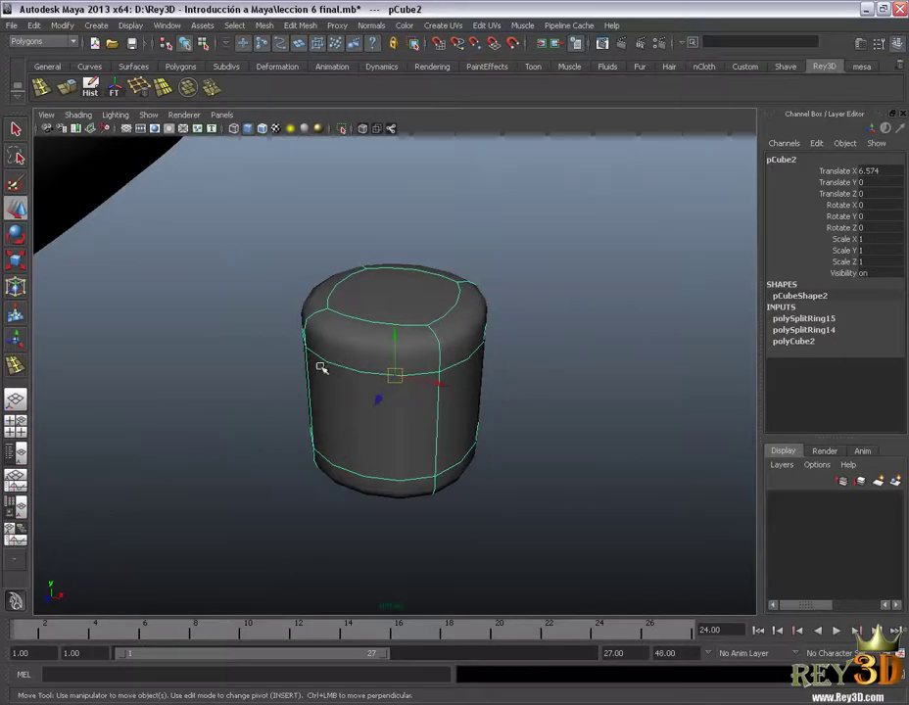
{"action": "key", "text": "1"}
{"action": "left_click_drag", "start_coordinate": [464, 459], "coordinate": [444, 367], "text": "alt"}
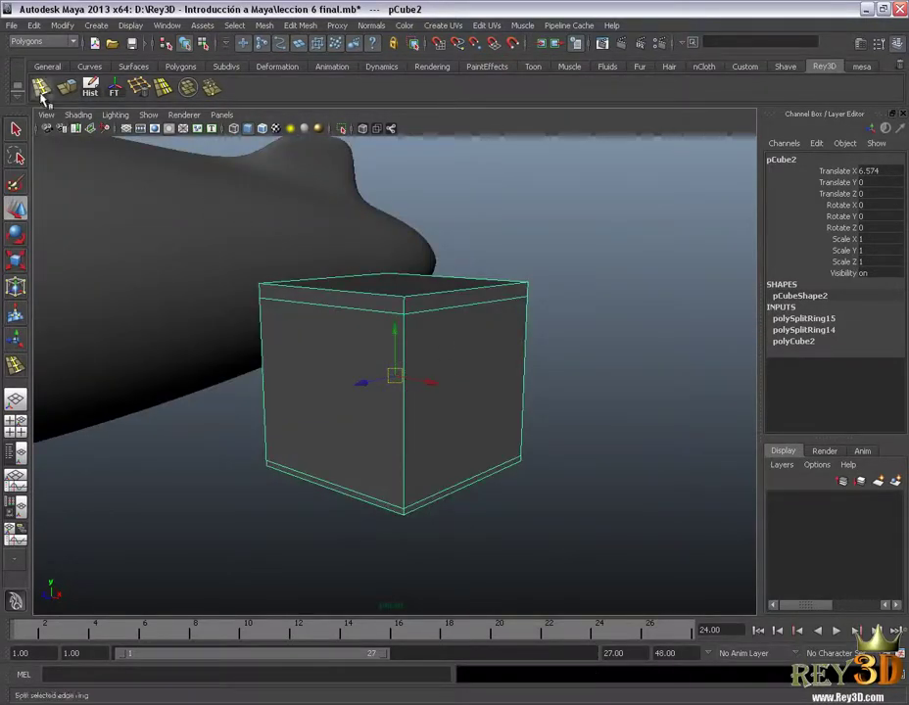
Insert a vertical edge loop near the gondola cube's front corner
{"action": "left_click", "coordinate": [40, 87]}
{"action": "left_click_drag", "start_coordinate": [294, 391], "coordinate": [335, 372], "text": "alt"}
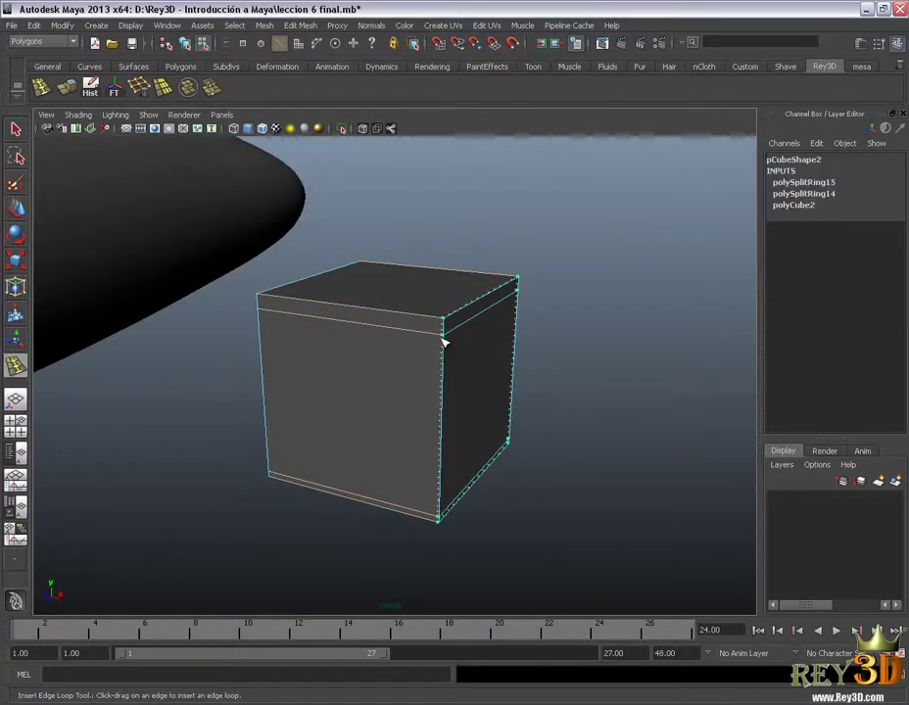
{"action": "left_click", "coordinate": [436, 340]}
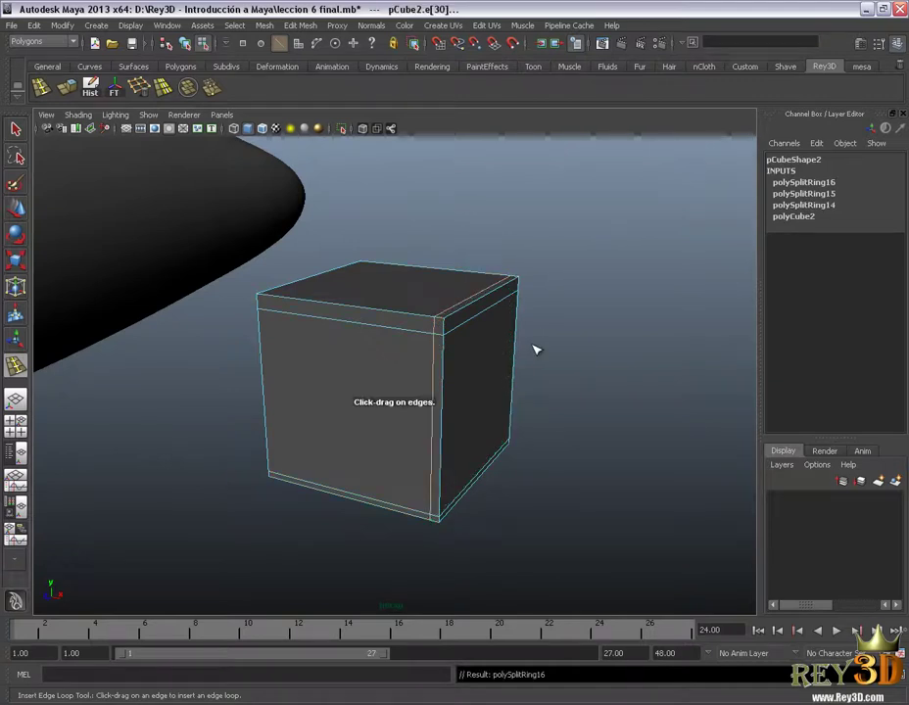
Return to Object Mode, smooth-preview the gondola, inspect it from several angles, and reselect it
{"action": "left_click", "coordinate": [16, 210]}
{"action": "right_click", "coordinate": [382, 321]}
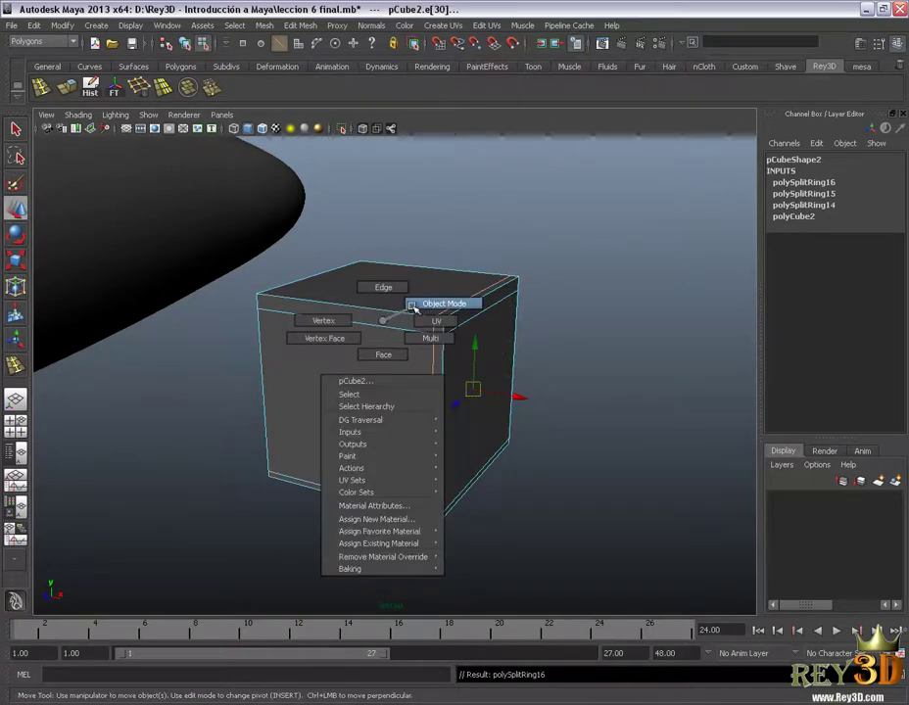
{"action": "left_click", "coordinate": [413, 305]}
{"action": "key", "text": "3"}
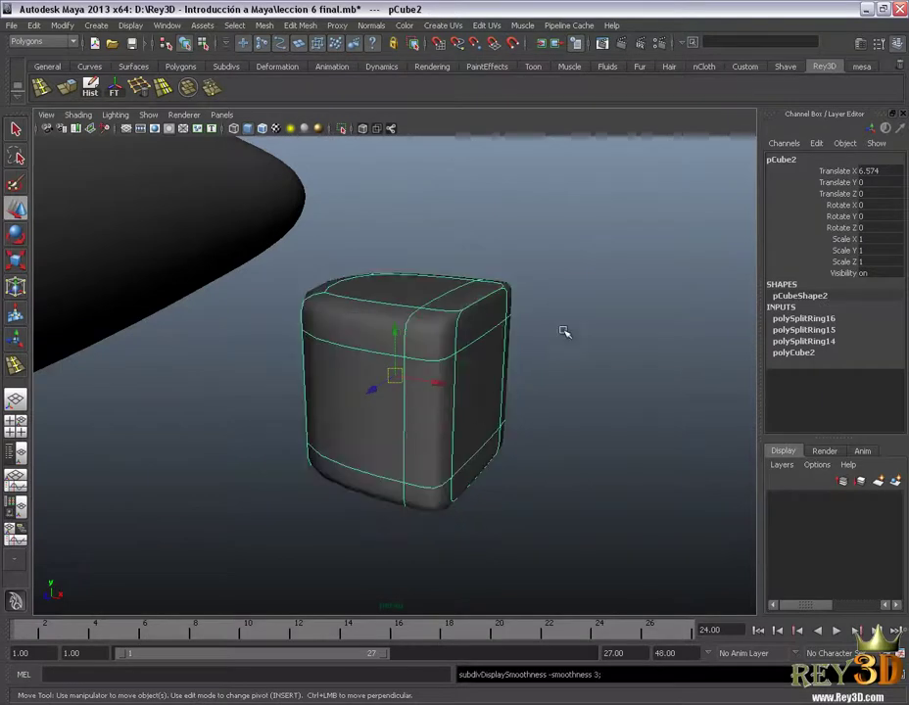
{"action": "left_click", "coordinate": [598, 419]}
{"action": "mouse_move", "coordinate": [598, 419]}
{"action": "left_mouse_down", "text": "alt"}
{"action": "mouse_move", "coordinate": [414, 429]}
{"action": "mouse_move", "coordinate": [507, 430]}
{"action": "mouse_move", "coordinate": [438, 400]}
{"action": "mouse_move", "coordinate": [394, 352]}
{"action": "mouse_move", "coordinate": [473, 421]}
{"action": "mouse_move", "coordinate": [484, 403]}
{"action": "left_mouse_up", "text": "alt"}
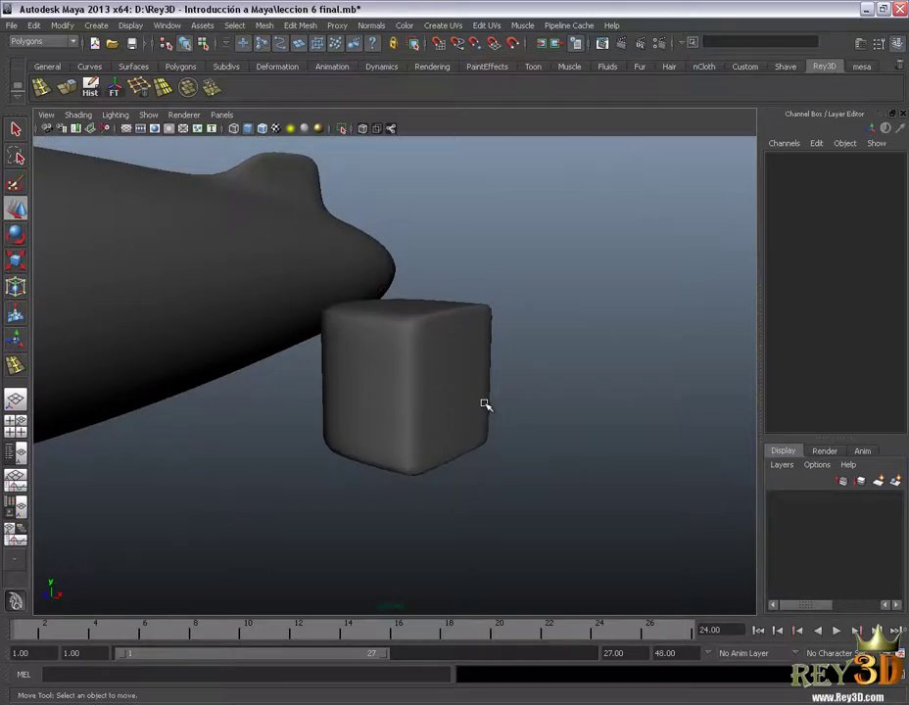
{"action": "mouse_move", "coordinate": [489, 353]}
{"action": "left_mouse_down", "text": "alt"}
{"action": "mouse_move", "coordinate": [469, 377]}
{"action": "mouse_move", "coordinate": [492, 365]}
{"action": "mouse_move", "coordinate": [457, 350]}
{"action": "left_mouse_up", "text": "alt"}
{"action": "right_click_drag", "start_coordinate": [456, 350], "coordinate": [445, 330], "text": "alt"}
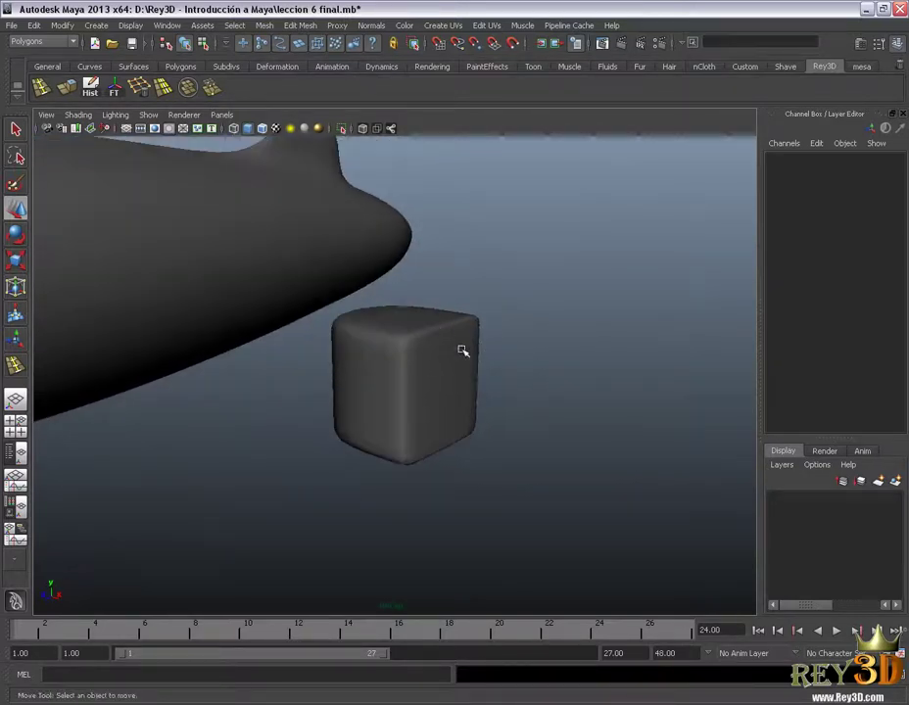
{"action": "mouse_move", "coordinate": [462, 351]}
{"action": "left_mouse_down", "text": "alt"}
{"action": "mouse_move", "coordinate": [450, 329]}
{"action": "mouse_move", "coordinate": [420, 350]}
{"action": "mouse_move", "coordinate": [439, 366]}
{"action": "mouse_move", "coordinate": [416, 381]}
{"action": "mouse_move", "coordinate": [438, 363]}
{"action": "mouse_move", "coordinate": [463, 373]}
{"action": "left_mouse_up", "text": "alt"}
{"action": "left_click", "coordinate": [443, 402]}
Turn off smooth preview and insert a fourth edge loop near the cube's other corner
{"action": "key", "text": "1"}
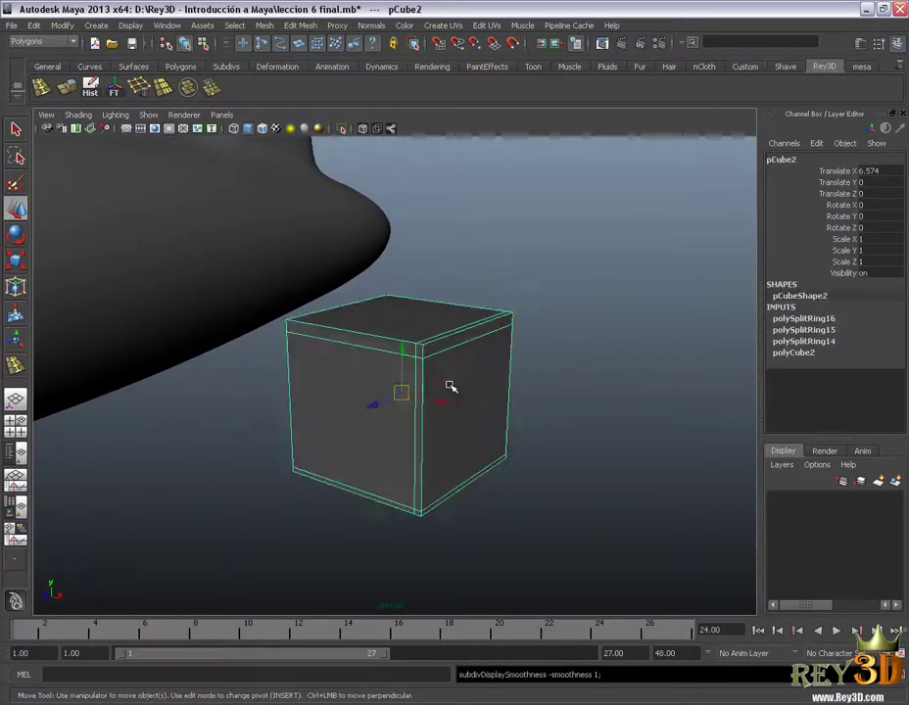
{"action": "scroll", "coordinate": [450, 387], "scroll_direction": "up", "scroll_amount": 1}
{"action": "left_click_drag", "start_coordinate": [317, 399], "coordinate": [345, 360], "text": "alt"}
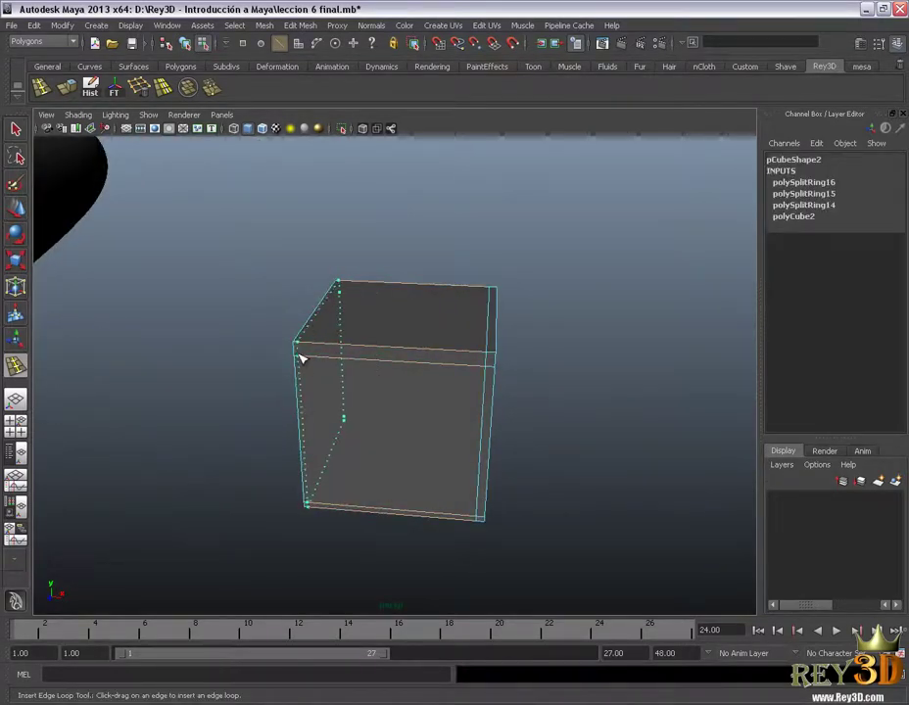
{"action": "left_click", "coordinate": [300, 358]}
{"action": "mouse_move", "coordinate": [341, 357]}
{"action": "left_mouse_down", "text": "alt"}
{"action": "mouse_move", "coordinate": [376, 360]}
{"action": "mouse_move", "coordinate": [324, 372]}
{"action": "left_mouse_up", "text": "alt"}
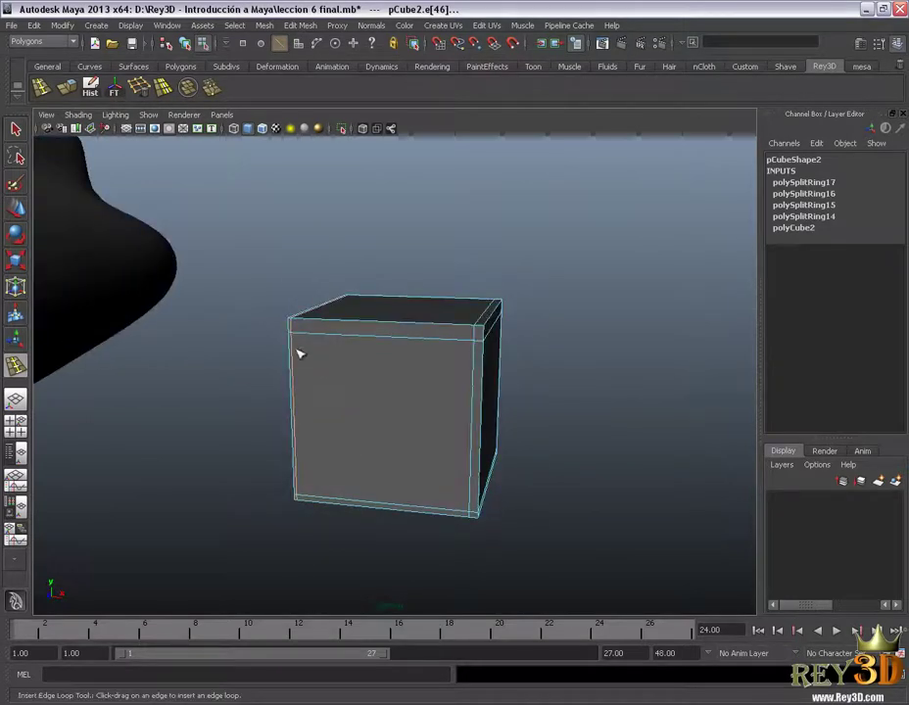
Return to Object Mode, smooth-preview the cube, and orbit to inspect its squarer corners
{"action": "key", "text": "w"}
{"action": "right_click", "coordinate": [406, 364]}
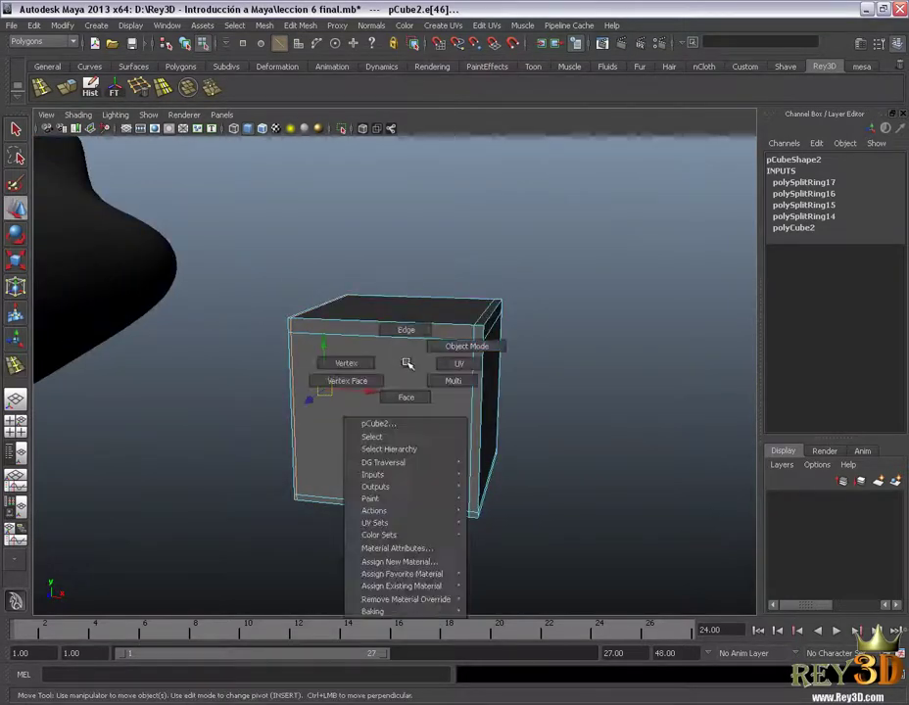
{"action": "left_click", "coordinate": [437, 348]}
{"action": "key", "text": "3"}
{"action": "left_click", "coordinate": [619, 324]}
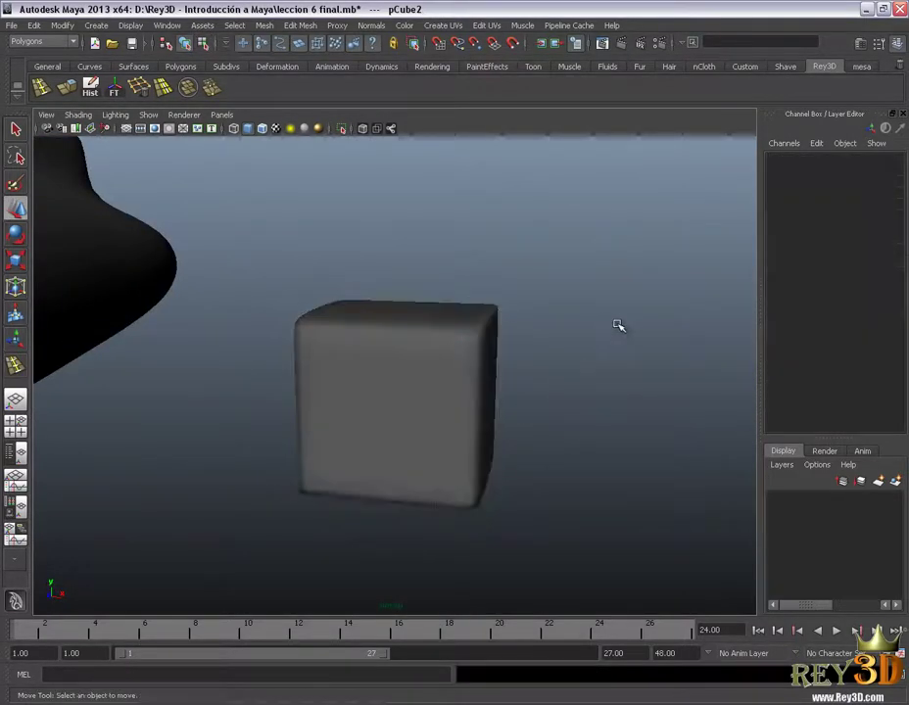
{"action": "mouse_move", "coordinate": [619, 324]}
{"action": "left_mouse_down", "text": "alt"}
{"action": "mouse_move", "coordinate": [507, 388]}
{"action": "mouse_move", "coordinate": [602, 381]}
{"action": "mouse_move", "coordinate": [554, 386]}
{"action": "mouse_move", "coordinate": [492, 430]}
{"action": "mouse_move", "coordinate": [394, 371]}
{"action": "left_mouse_up", "text": "alt"}
{"action": "right_click_drag", "start_coordinate": [394, 371], "coordinate": [454, 398], "text": "alt"}
{"action": "left_click_drag", "start_coordinate": [455, 398], "coordinate": [345, 326], "text": "alt"}
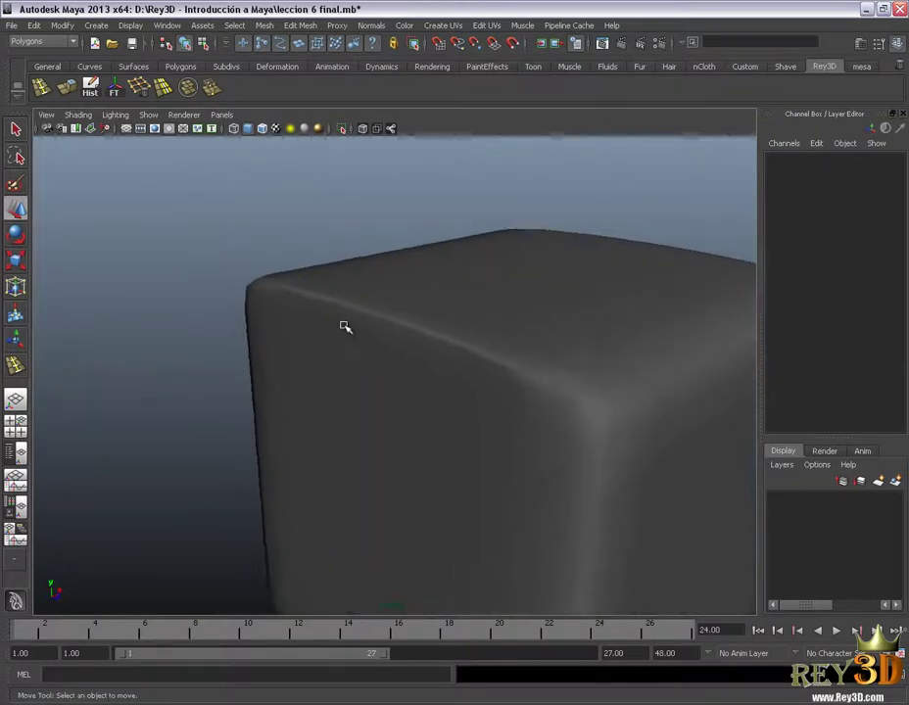
{"action": "left_click_drag", "start_coordinate": [434, 347], "coordinate": [519, 371], "text": "alt"}
{"action": "right_click_drag", "start_coordinate": [519, 372], "coordinate": [424, 377], "text": "alt"}
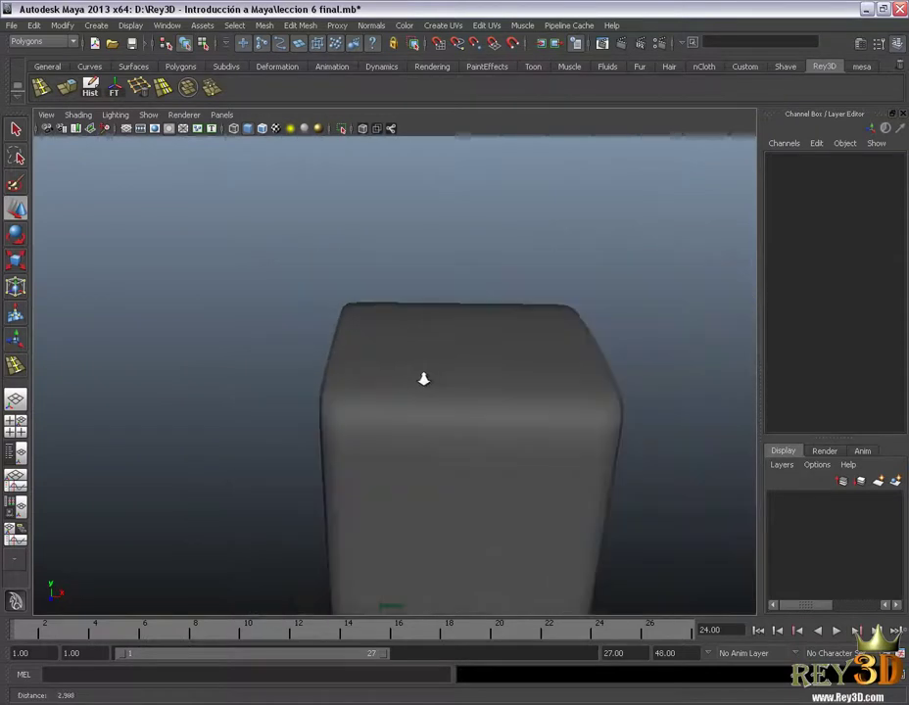
{"action": "mouse_move", "coordinate": [493, 442]}
{"action": "left_mouse_down", "text": "alt"}
{"action": "mouse_move", "coordinate": [450, 417]}
{"action": "mouse_move", "coordinate": [447, 388]}
{"action": "left_mouse_up", "text": "alt"}
Select the cube and turn off smoothing to show the hard-edged box
{"action": "left_click", "coordinate": [324, 388]}
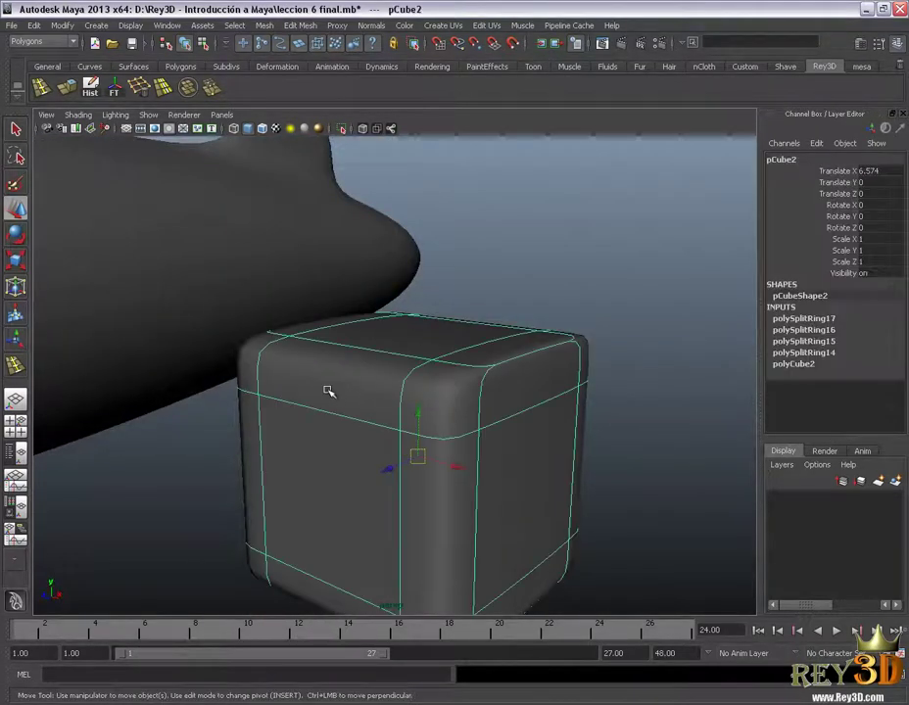
{"action": "left_click_drag", "start_coordinate": [324, 388], "coordinate": [471, 422], "text": "alt"}
{"action": "right_click_drag", "start_coordinate": [471, 422], "coordinate": [424, 394], "text": "alt"}
{"action": "left_click_drag", "start_coordinate": [424, 395], "coordinate": [297, 307], "text": "alt"}
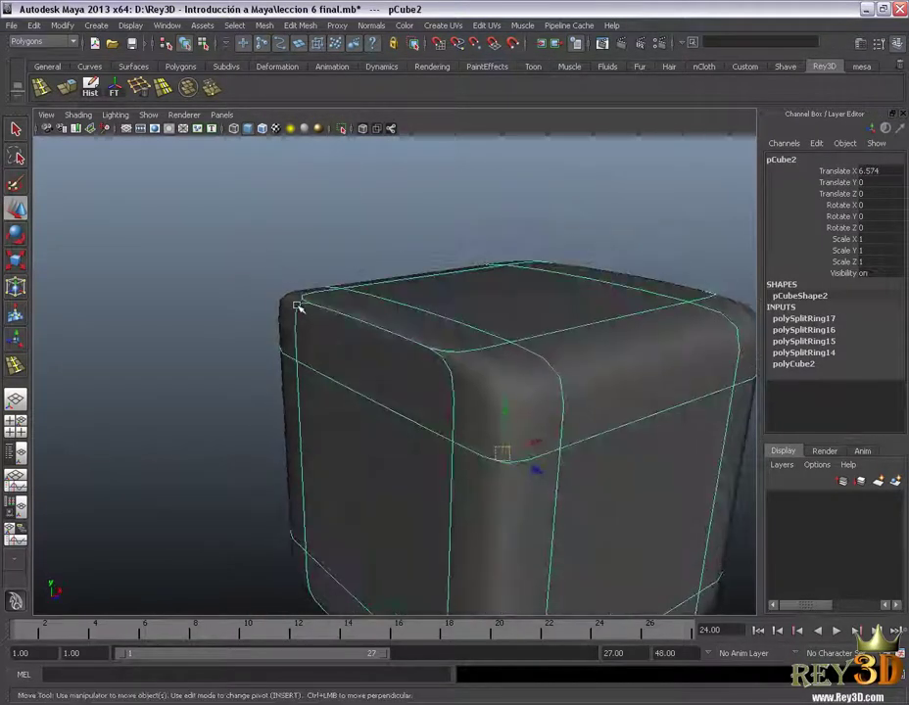
{"action": "left_click", "coordinate": [239, 199]}
{"action": "left_click", "coordinate": [429, 442]}
{"action": "key", "text": "1"}
{"action": "left_click_drag", "start_coordinate": [430, 442], "coordinate": [405, 423], "text": "alt"}
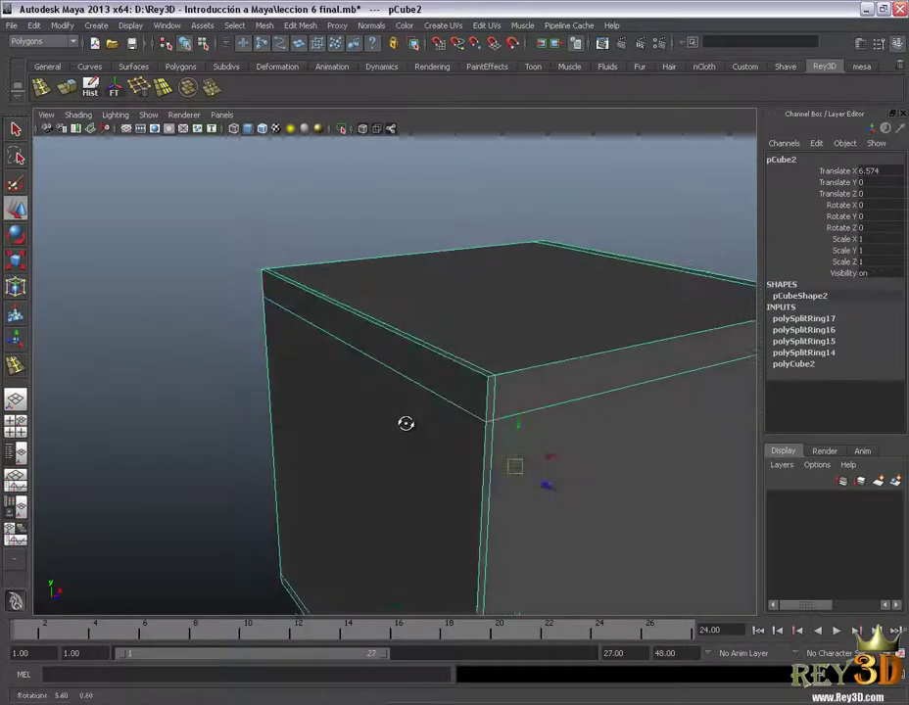
Slide the edge loop near the top corner toward the edge, then preview smoothed
{"action": "right_click_drag", "start_coordinate": [424, 361], "coordinate": [418, 331]}
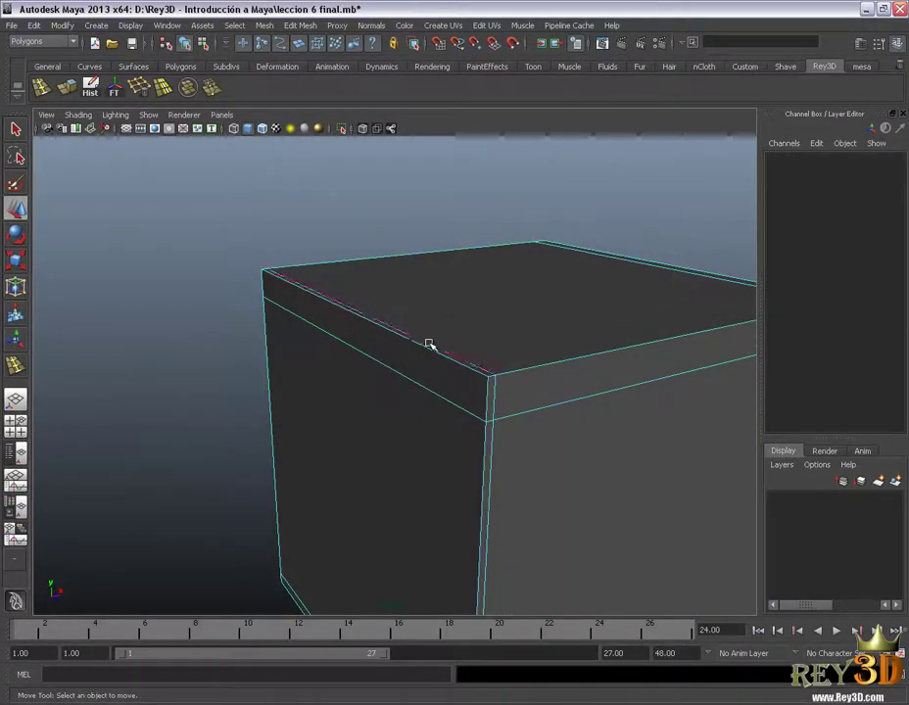
{"action": "left_click", "coordinate": [428, 344]}
{"action": "mouse_move", "coordinate": [590, 412]}
{"action": "right_mouse_down", "text": "alt"}
{"action": "mouse_move", "coordinate": [377, 330]}
{"action": "mouse_move", "coordinate": [503, 422]}
{"action": "right_mouse_up", "text": "alt"}
{"action": "left_click_drag", "start_coordinate": [408, 479], "coordinate": [423, 464]}
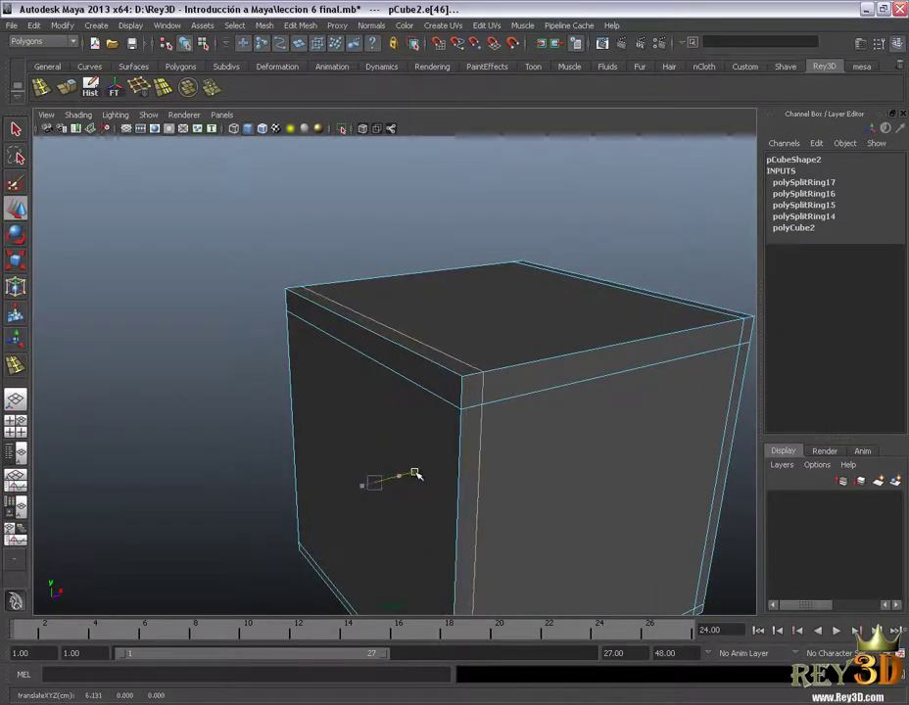
{"action": "right_click_drag", "start_coordinate": [602, 344], "coordinate": [617, 336]}
{"action": "left_click", "coordinate": [503, 449]}
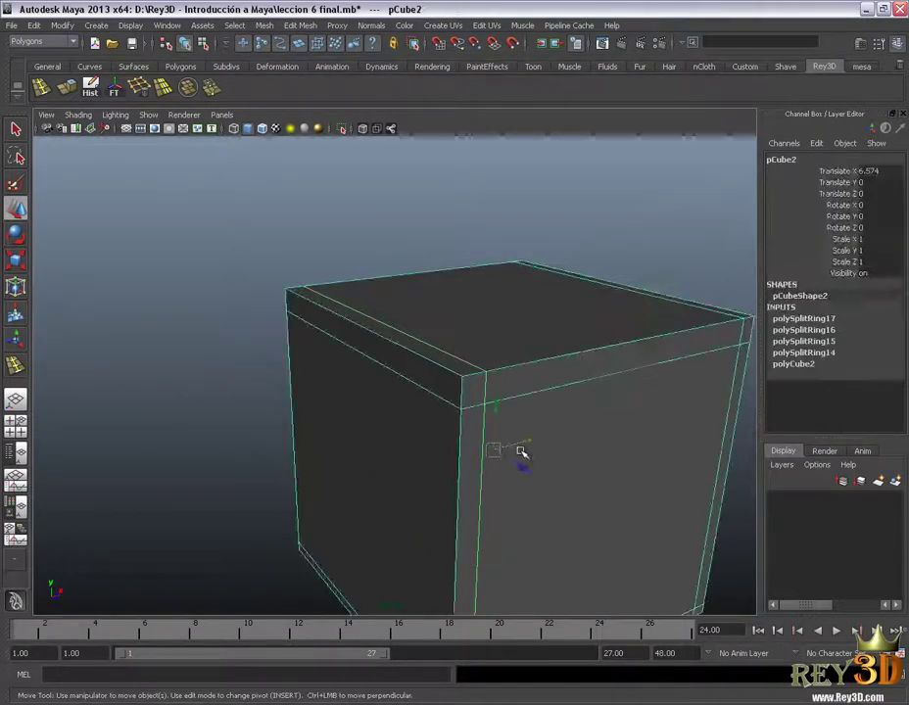
{"action": "key", "text": "3"}
{"action": "left_click", "coordinate": [403, 247]}
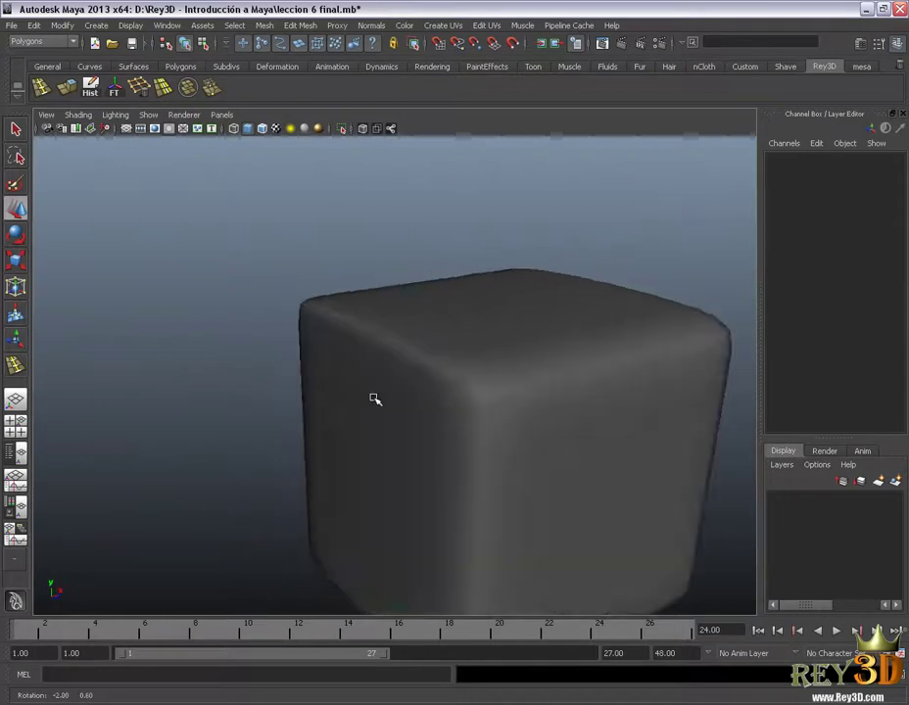
Slide the vertical edge loop closer to its corner and re-check the smoothed result
{"action": "left_click", "coordinate": [378, 370]}
{"action": "key", "text": "1"}
{"action": "left_click_drag", "start_coordinate": [396, 431], "coordinate": [401, 387], "text": "alt"}
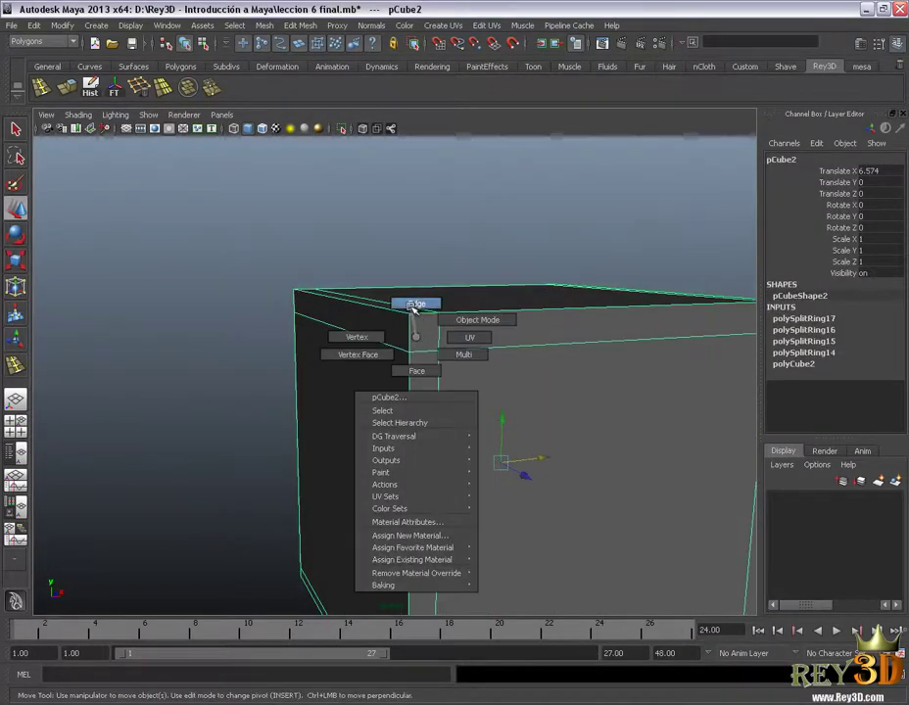
{"action": "right_click_drag", "start_coordinate": [401, 387], "coordinate": [416, 304]}
{"action": "left_click", "coordinate": [426, 310]}
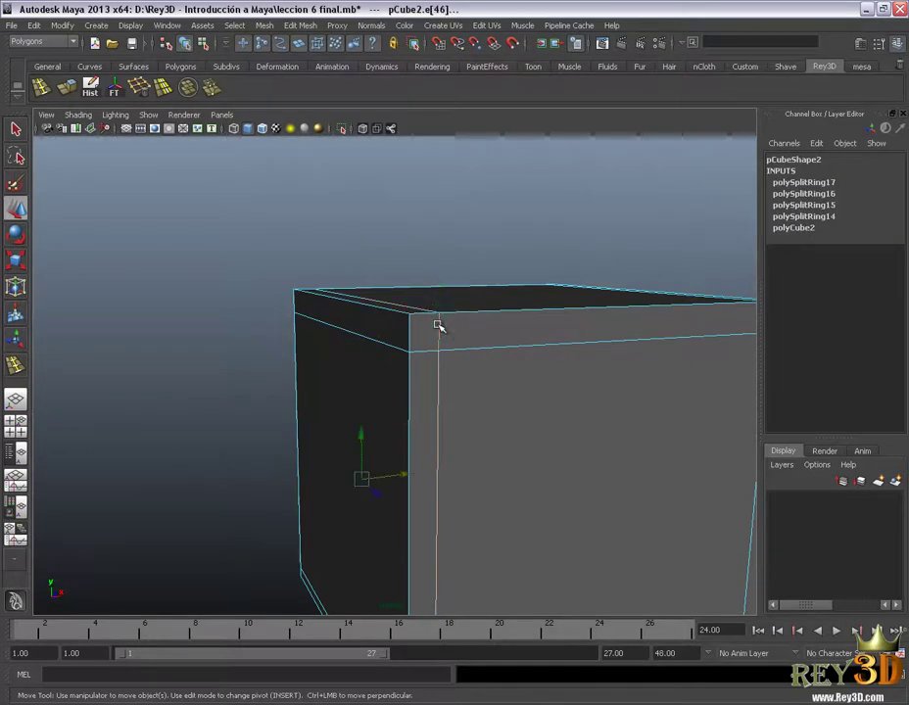
{"action": "left_click_drag", "start_coordinate": [400, 475], "coordinate": [422, 478]}
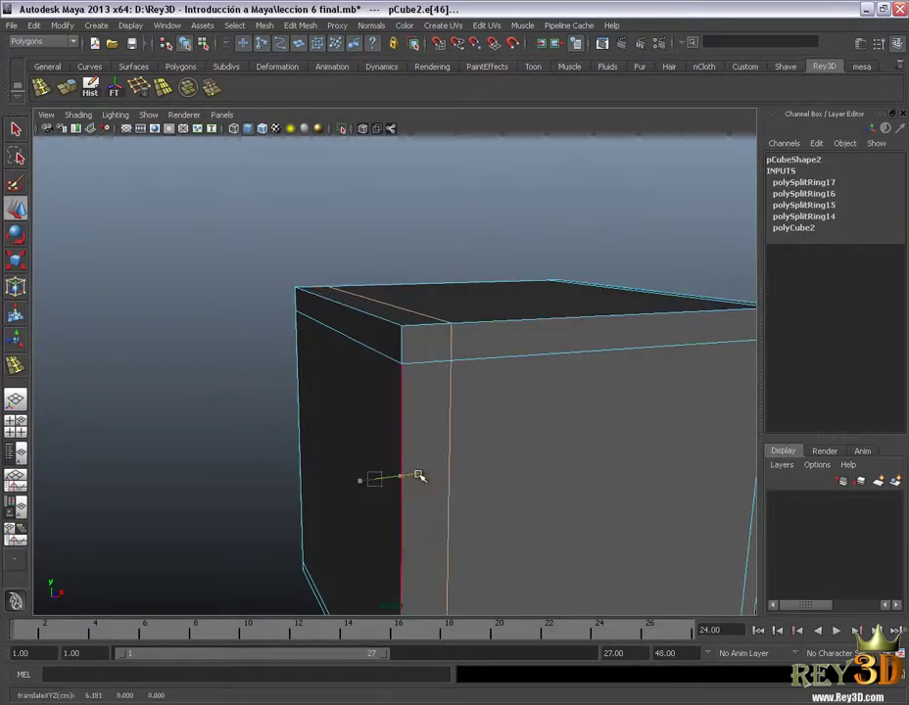
{"action": "left_click", "coordinate": [429, 363]}
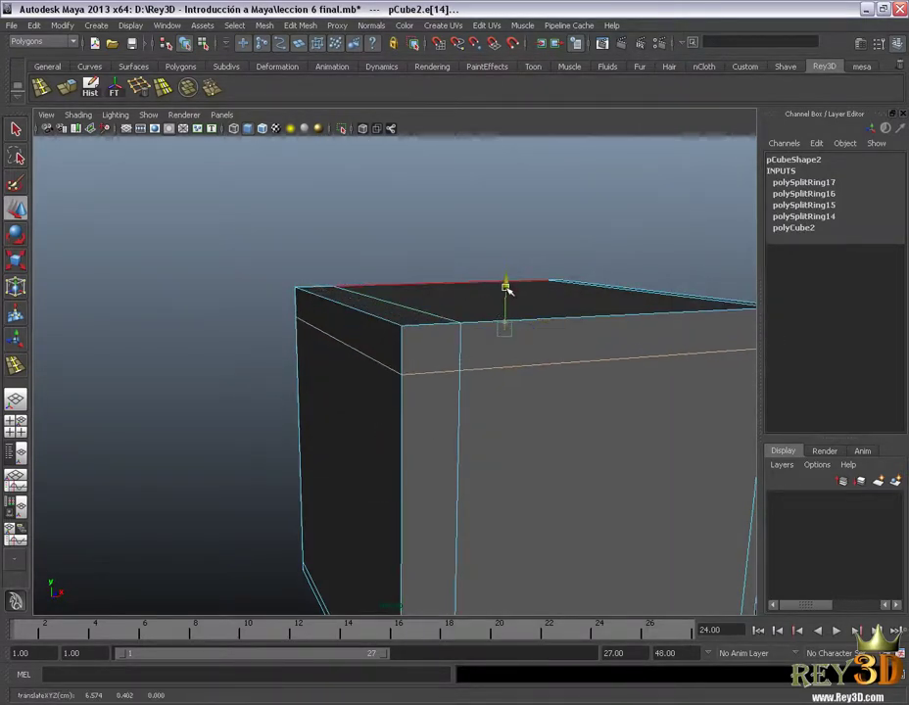
{"action": "right_click_drag", "start_coordinate": [448, 463], "coordinate": [495, 443]}
{"action": "key", "text": "3"}
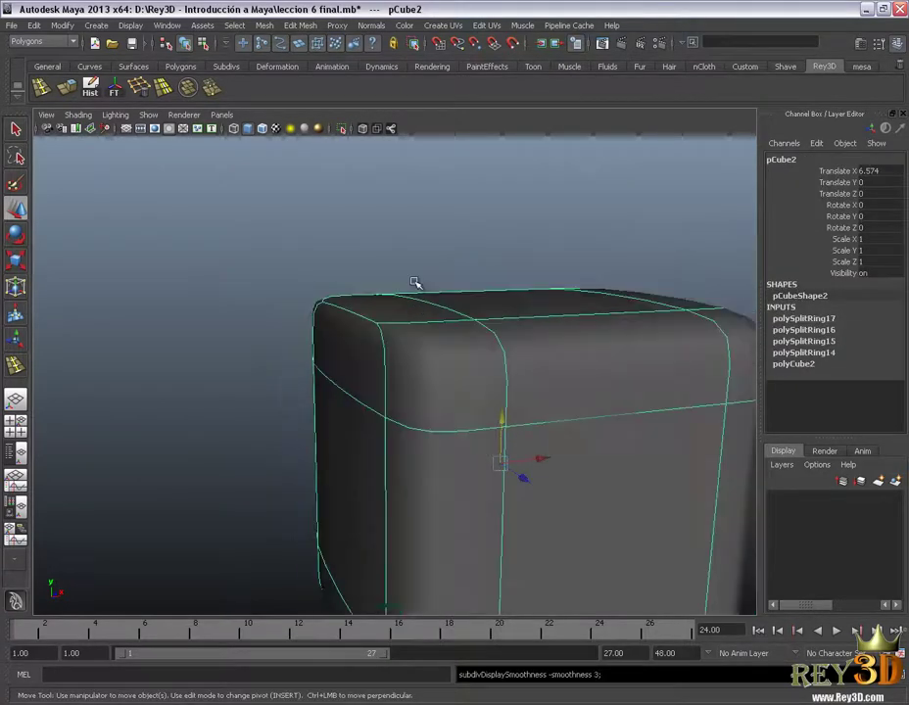
{"action": "left_click", "coordinate": [416, 284]}
Inspect the rounded cube, then select and delete the test cube
{"action": "mouse_move", "coordinate": [585, 426]}
{"action": "left_mouse_down", "text": "alt"}
{"action": "mouse_move", "coordinate": [584, 440]}
{"action": "mouse_move", "coordinate": [678, 419]}
{"action": "mouse_move", "coordinate": [483, 426]}
{"action": "mouse_move", "coordinate": [591, 451]}
{"action": "left_mouse_up", "text": "alt"}
{"action": "mouse_move", "coordinate": [591, 450]}
{"action": "right_mouse_down", "text": "alt"}
{"action": "mouse_move", "coordinate": [563, 357]}
{"action": "mouse_move", "coordinate": [466, 395]}
{"action": "mouse_move", "coordinate": [385, 328]}
{"action": "right_mouse_up", "text": "alt"}
{"action": "left_click", "coordinate": [385, 371]}
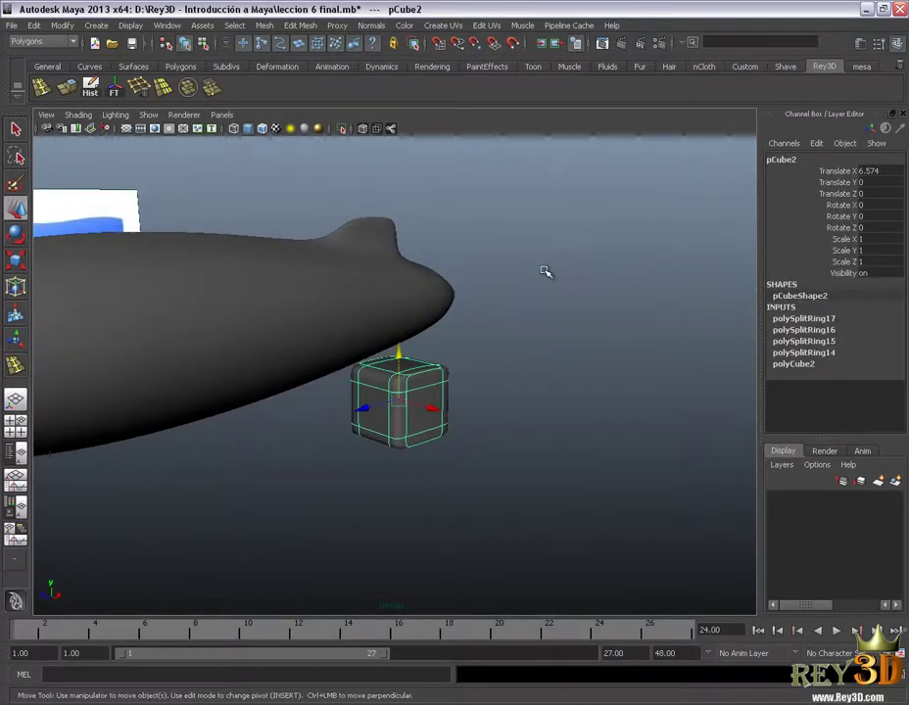
{"action": "key", "text": "Delete"}
Select the blimp hull, smooth-preview it with 3, and orbit to inspect it
{"action": "mouse_move", "coordinate": [519, 282]}
{"action": "left_mouse_down", "text": "alt"}
{"action": "mouse_move", "coordinate": [373, 394]}
{"action": "mouse_move", "coordinate": [421, 392]}
{"action": "left_mouse_up", "text": "alt"}
{"action": "left_click", "coordinate": [373, 354]}
{"action": "right_click_drag", "start_coordinate": [421, 391], "coordinate": [464, 436], "text": "alt"}
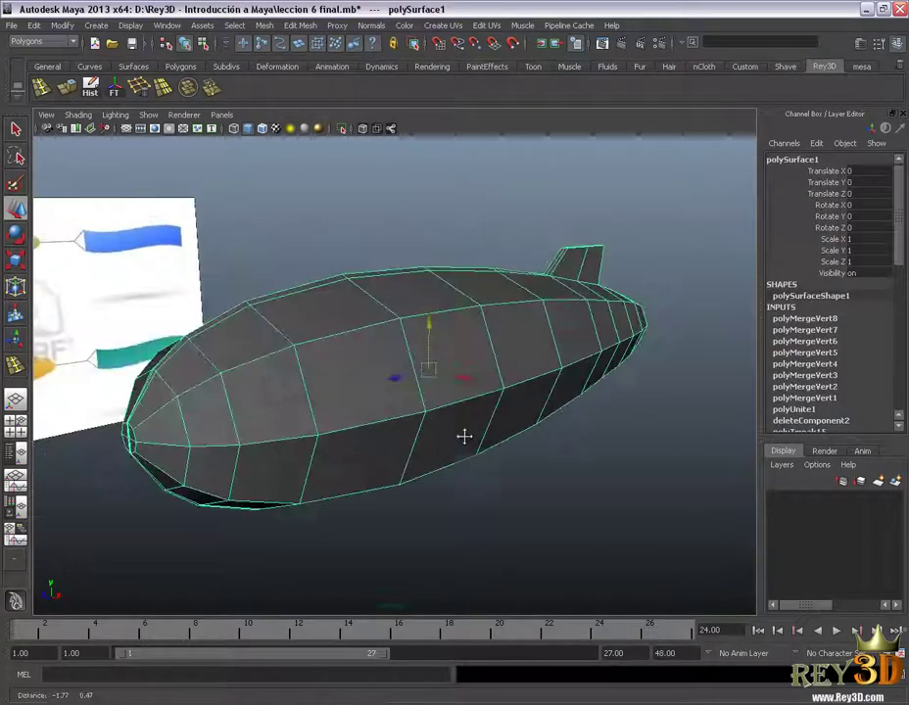
{"action": "mouse_move", "coordinate": [465, 435]}
{"action": "left_mouse_down", "text": "alt"}
{"action": "mouse_move", "coordinate": [443, 381]}
{"action": "mouse_move", "coordinate": [355, 416]}
{"action": "mouse_move", "coordinate": [508, 365]}
{"action": "left_mouse_up", "text": "alt"}
{"action": "key", "text": "3"}
{"action": "left_click", "coordinate": [507, 365]}
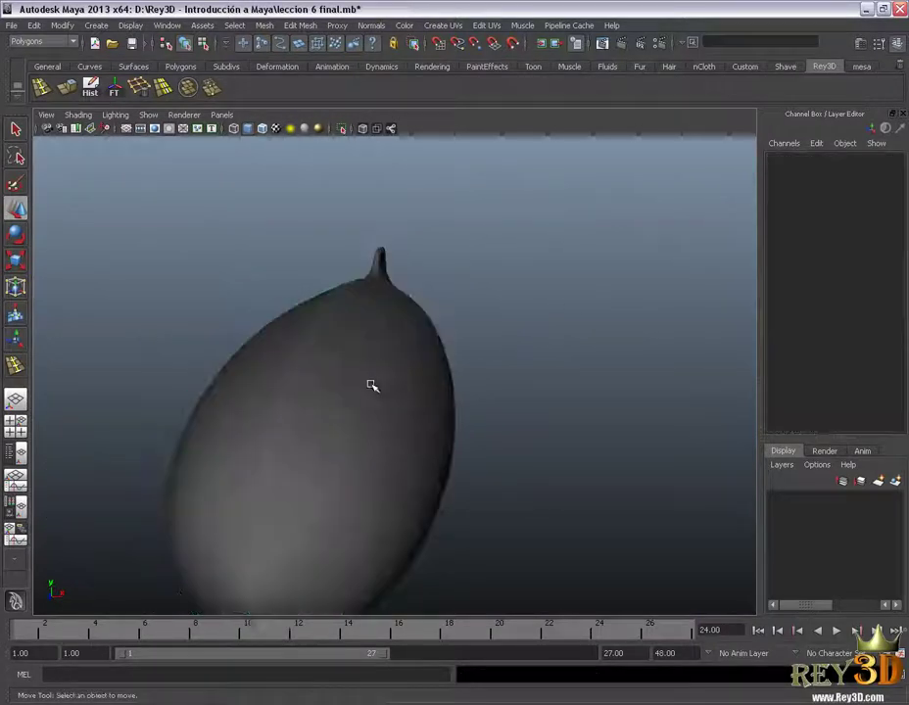
{"action": "left_click_drag", "start_coordinate": [372, 385], "coordinate": [311, 489], "text": "alt"}
{"action": "mouse_move", "coordinate": [341, 356]}
{"action": "left_mouse_down", "text": "alt"}
{"action": "mouse_move", "coordinate": [352, 390]}
{"action": "mouse_move", "coordinate": [341, 420]}
{"action": "mouse_move", "coordinate": [451, 424]}
{"action": "mouse_move", "coordinate": [336, 433]}
{"action": "mouse_move", "coordinate": [439, 424]}
{"action": "mouse_move", "coordinate": [265, 401]}
{"action": "left_mouse_up", "text": "alt"}
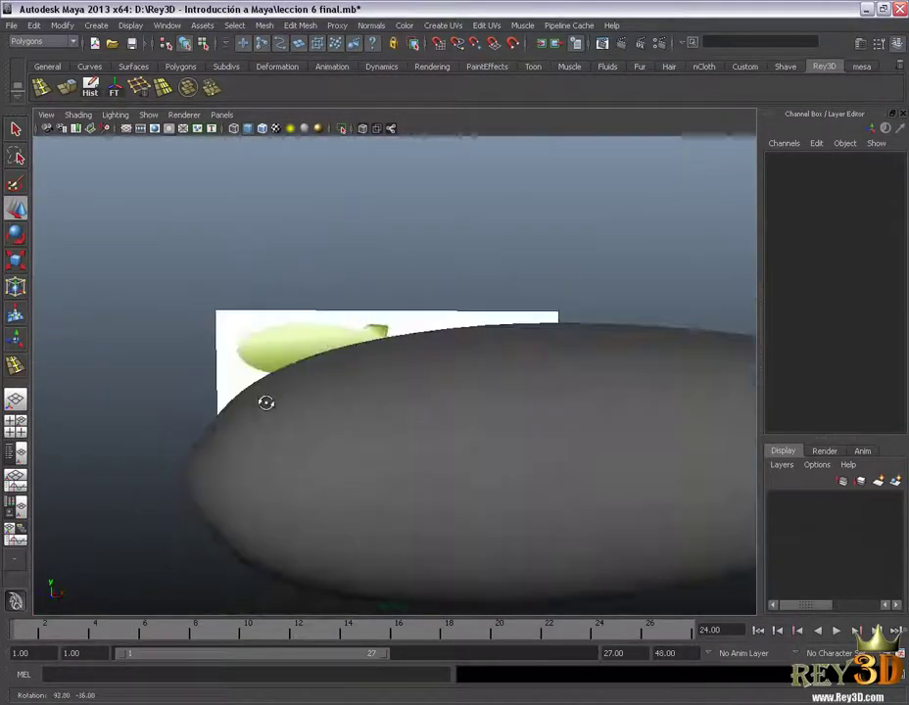
{"action": "mouse_move", "coordinate": [266, 401]}
{"action": "right_mouse_down", "text": "alt"}
{"action": "mouse_move", "coordinate": [362, 434]}
{"action": "mouse_move", "coordinate": [624, 453]}
{"action": "mouse_move", "coordinate": [398, 445]}
{"action": "mouse_move", "coordinate": [438, 447]}
{"action": "right_mouse_up", "text": "alt"}
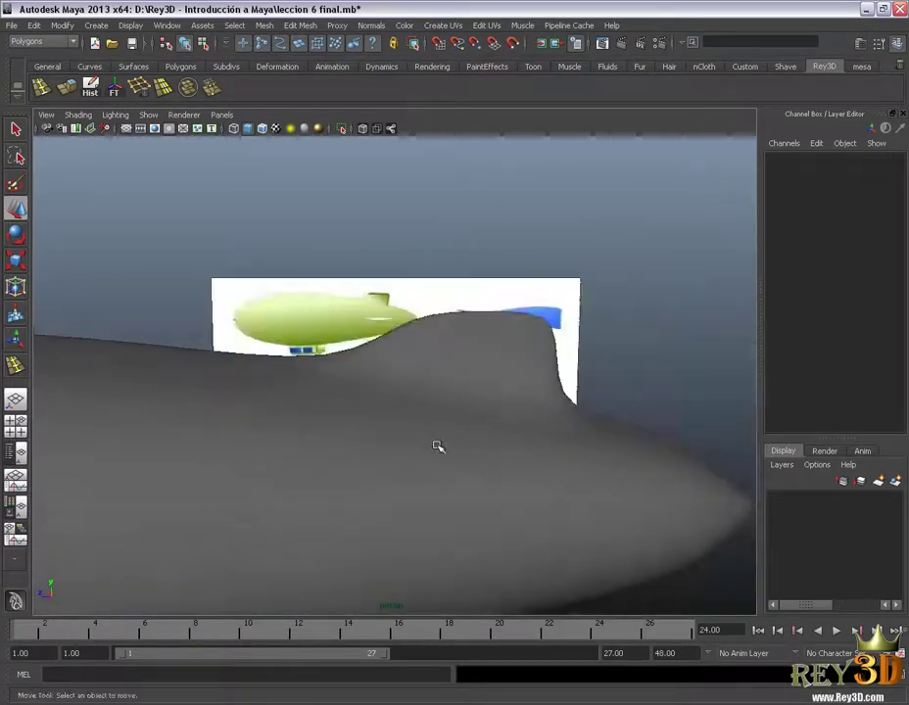
Maximize the side view and enable Wireframe on Shaded over the blimp
{"action": "key", "text": "space"}
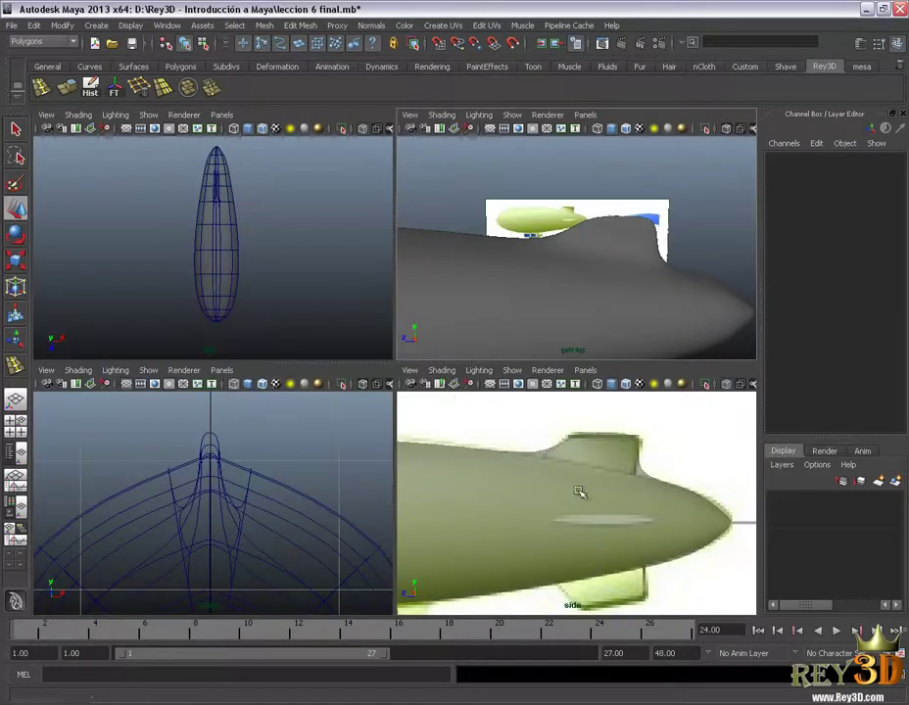
{"action": "key", "text": "space"}
{"action": "mouse_move", "coordinate": [457, 503]}
{"action": "right_mouse_down", "text": "alt"}
{"action": "mouse_move", "coordinate": [361, 440]}
{"action": "mouse_move", "coordinate": [300, 310]}
{"action": "right_mouse_up", "text": "alt"}
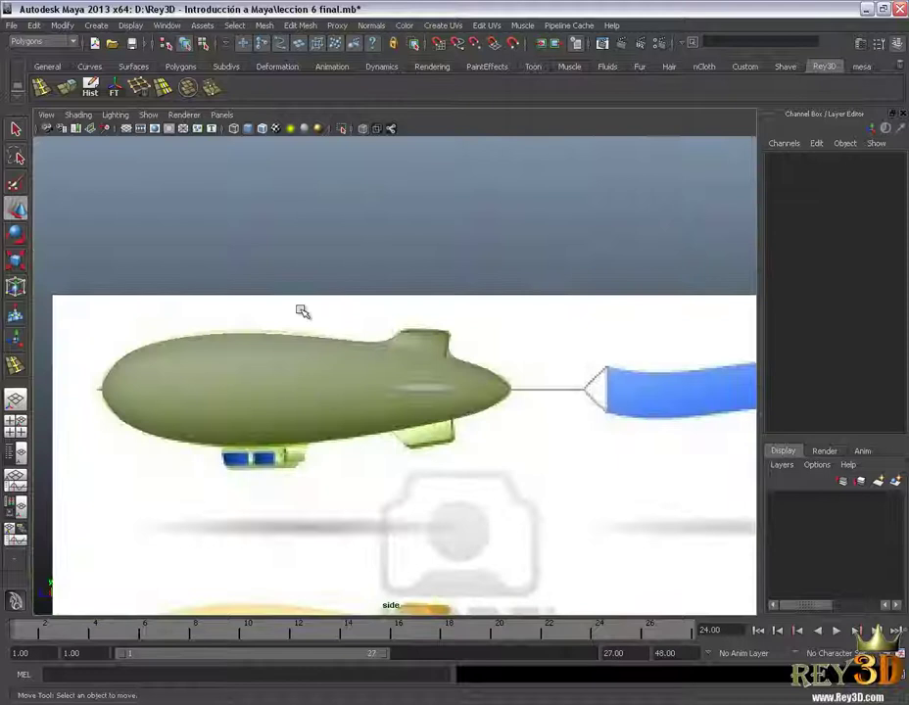
{"action": "left_click", "coordinate": [265, 129]}
{"action": "mouse_move", "coordinate": [405, 416]}
{"action": "right_mouse_down", "text": "alt"}
{"action": "mouse_move", "coordinate": [487, 388]}
{"action": "mouse_move", "coordinate": [349, 365]}
{"action": "mouse_move", "coordinate": [521, 495]}
{"action": "mouse_move", "coordinate": [207, 266]}
{"action": "right_mouse_up", "text": "alt"}
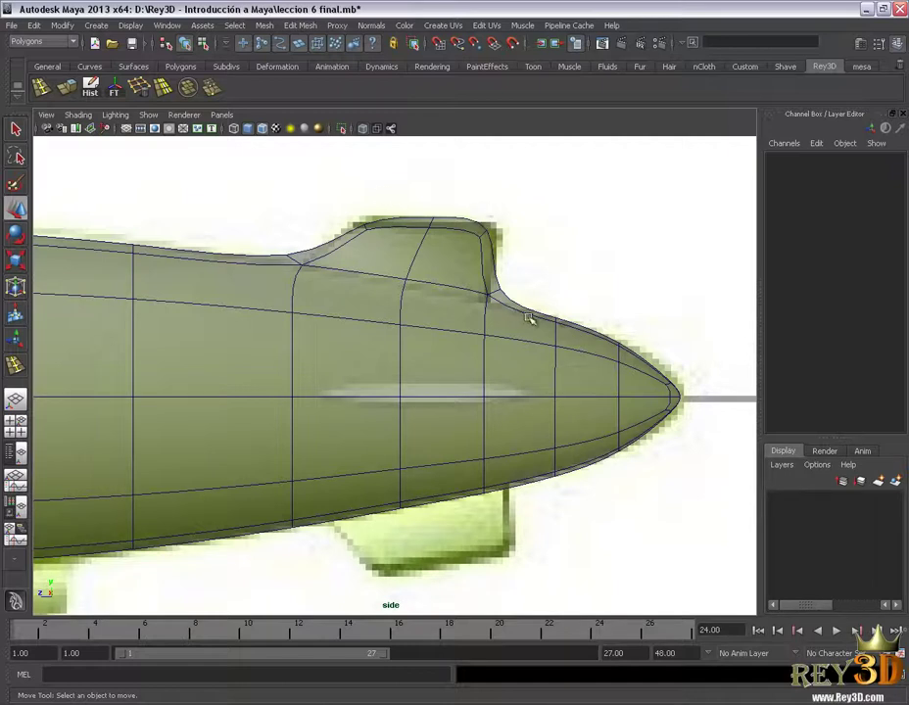
Zoom in on the blimp's tail fin and show its low-poly cage
{"action": "mouse_move", "coordinate": [529, 319]}
{"action": "right_mouse_down", "text": "alt"}
{"action": "mouse_move", "coordinate": [450, 377]}
{"action": "mouse_move", "coordinate": [462, 352]}
{"action": "mouse_move", "coordinate": [450, 419]}
{"action": "right_mouse_up", "text": "alt"}
{"action": "left_click", "coordinate": [416, 359]}
{"action": "key", "text": "1"}
{"action": "key", "text": "3"}
{"action": "right_click_drag", "start_coordinate": [390, 349], "coordinate": [407, 358], "text": "alt"}
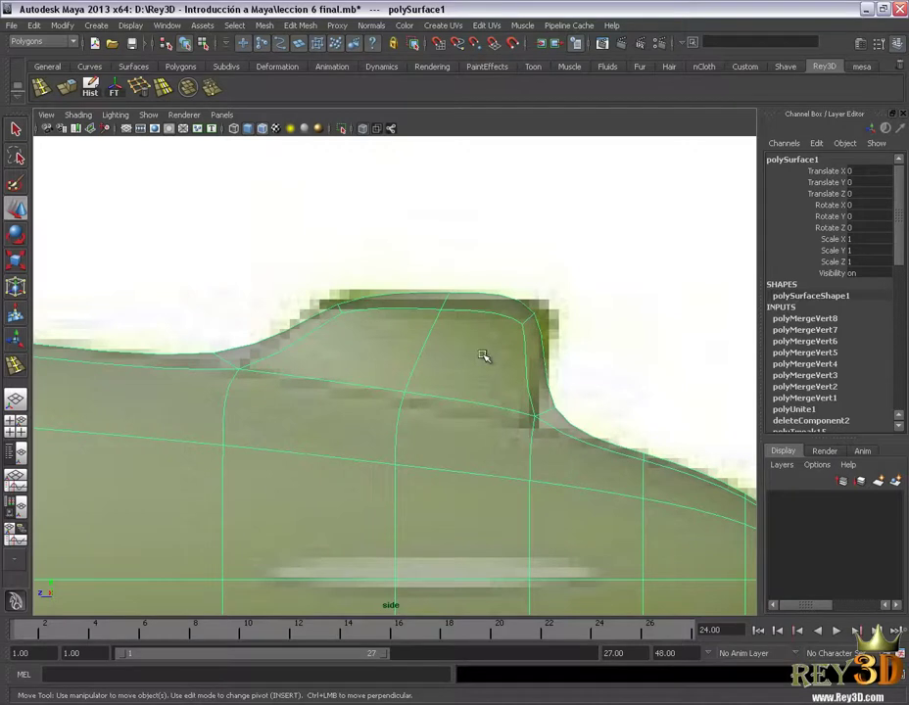
{"action": "key", "text": "1"}
{"action": "right_click_drag", "start_coordinate": [422, 359], "coordinate": [483, 405], "text": "alt"}
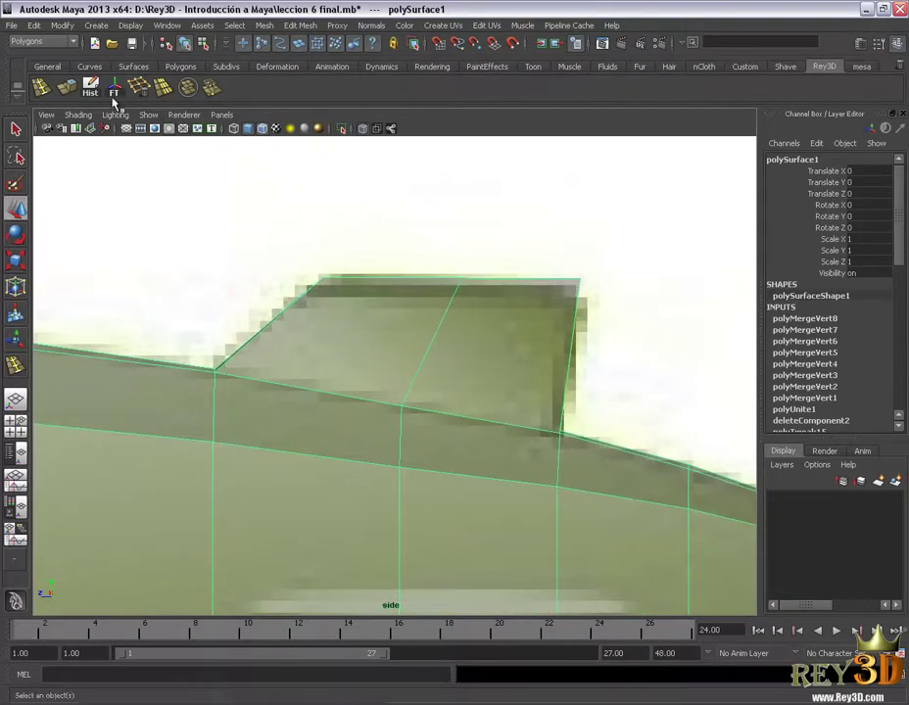
Add an edge loop near the fin's top and check the smoothed result
{"action": "left_click", "coordinate": [44, 91]}
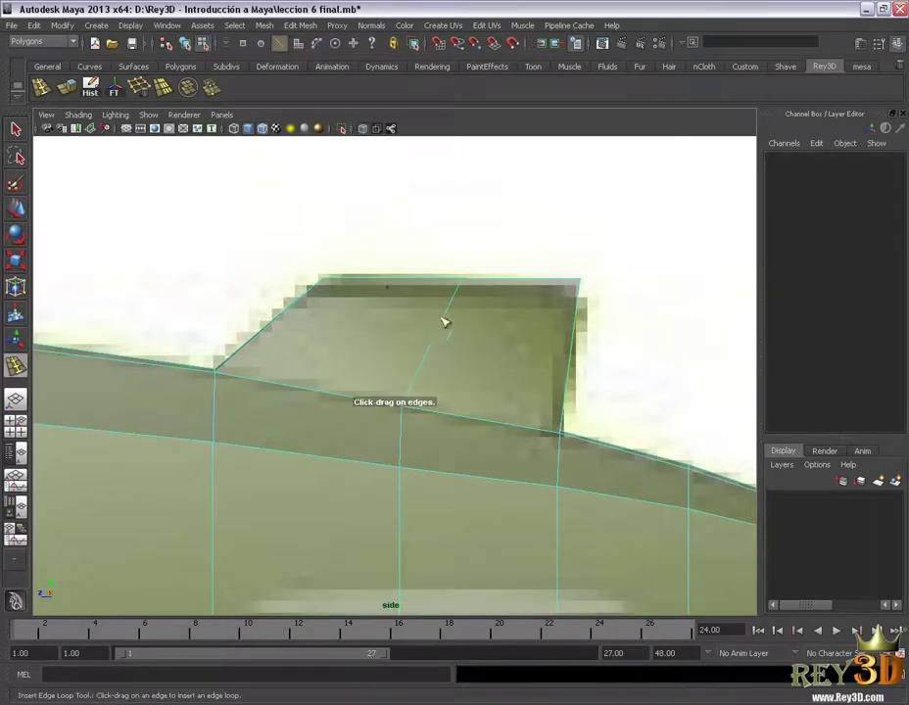
{"action": "left_click_drag", "start_coordinate": [452, 311], "coordinate": [464, 290]}
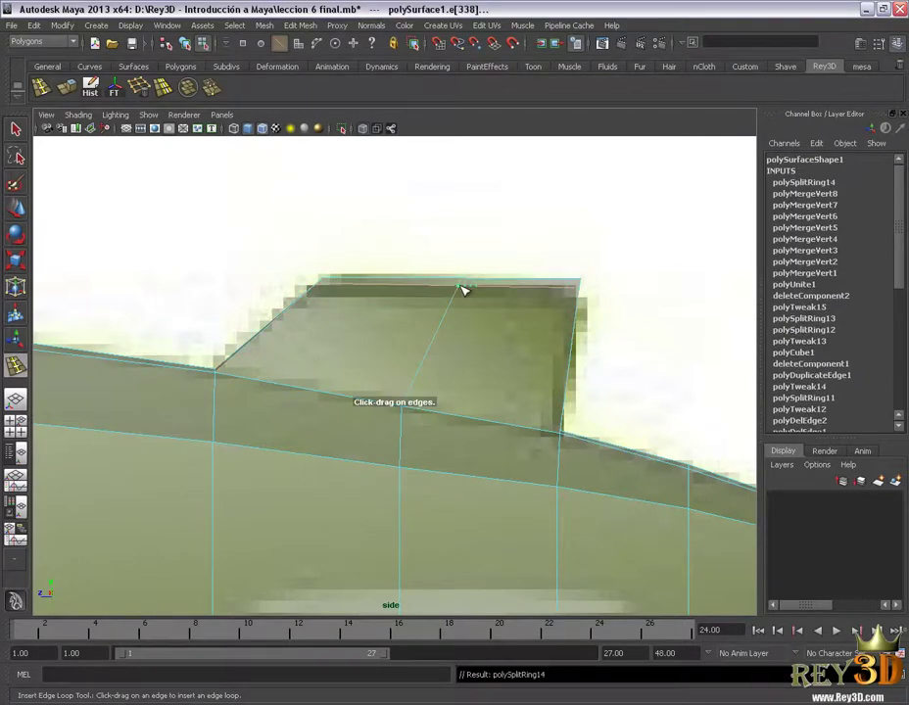
{"action": "left_click", "coordinate": [16, 208]}
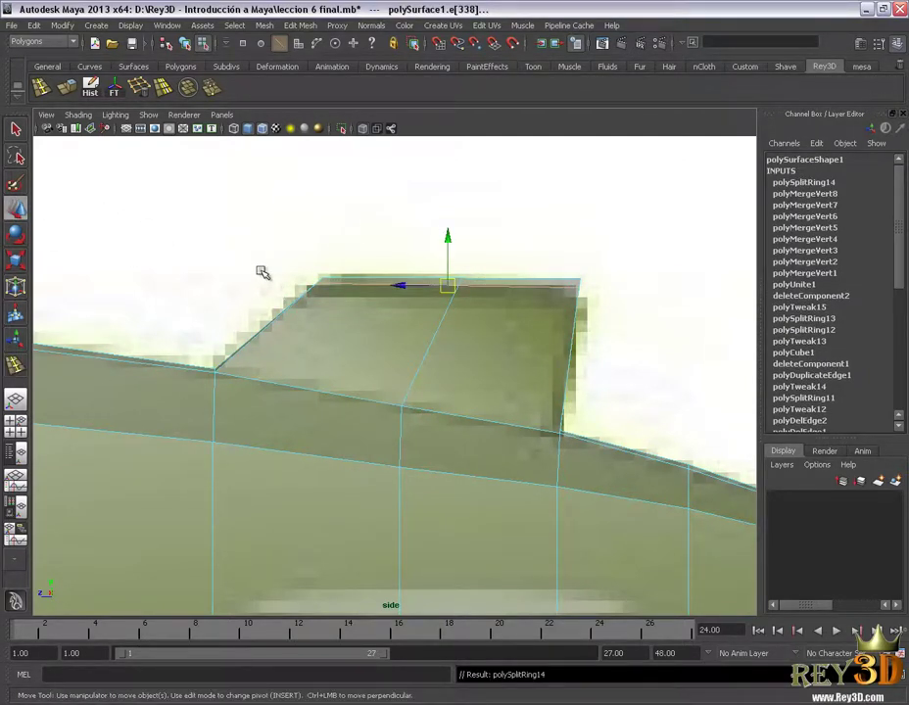
{"action": "key", "text": "3"}
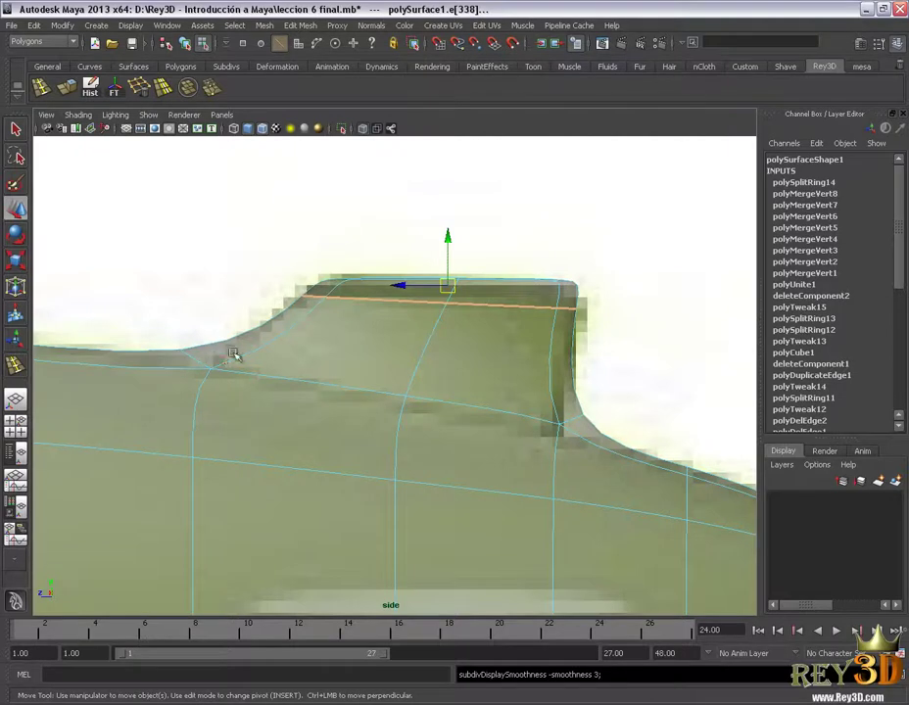
{"action": "key", "text": "1"}
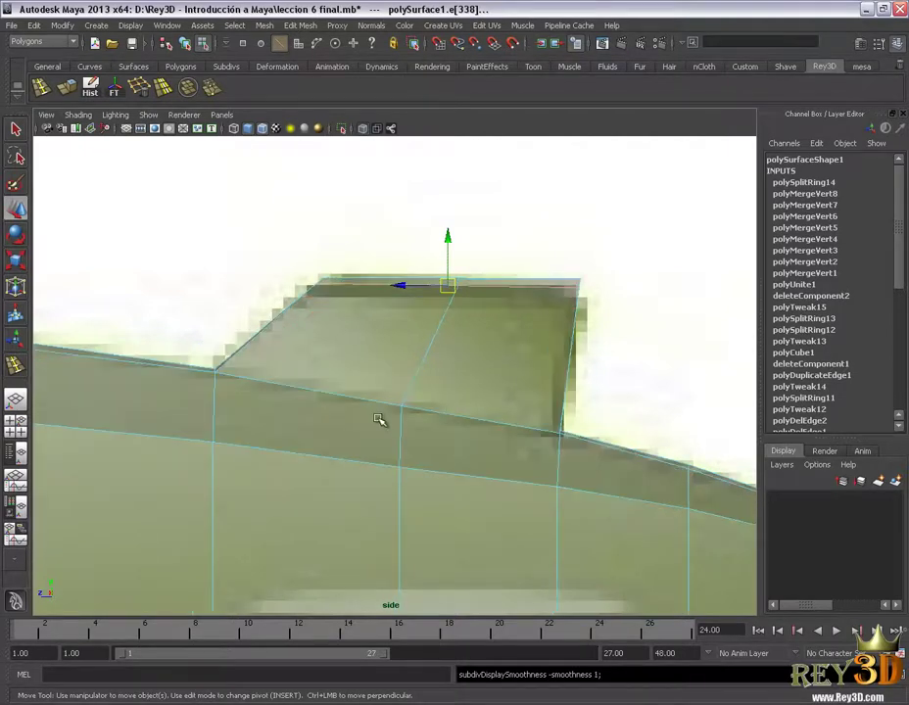
{"action": "middle_click_drag", "start_coordinate": [377, 419], "coordinate": [426, 396], "text": "alt"}
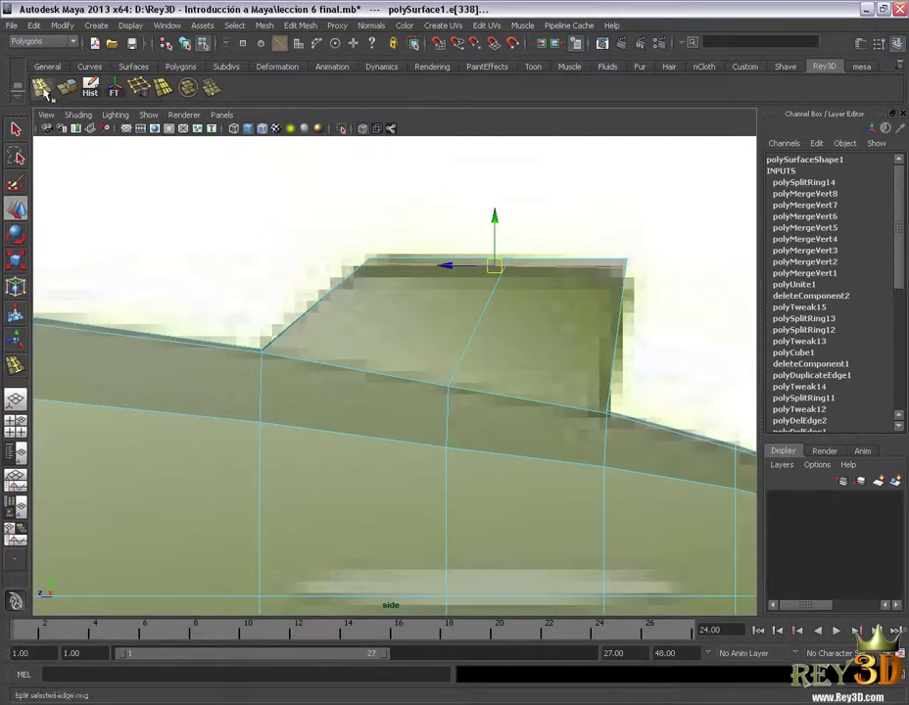
Insert edge loops at the fin's front base and back edge, then preview smoothed
{"action": "left_click", "coordinate": [44, 90]}
{"action": "scroll", "coordinate": [294, 357], "scroll_direction": "up", "scroll_amount": 1}
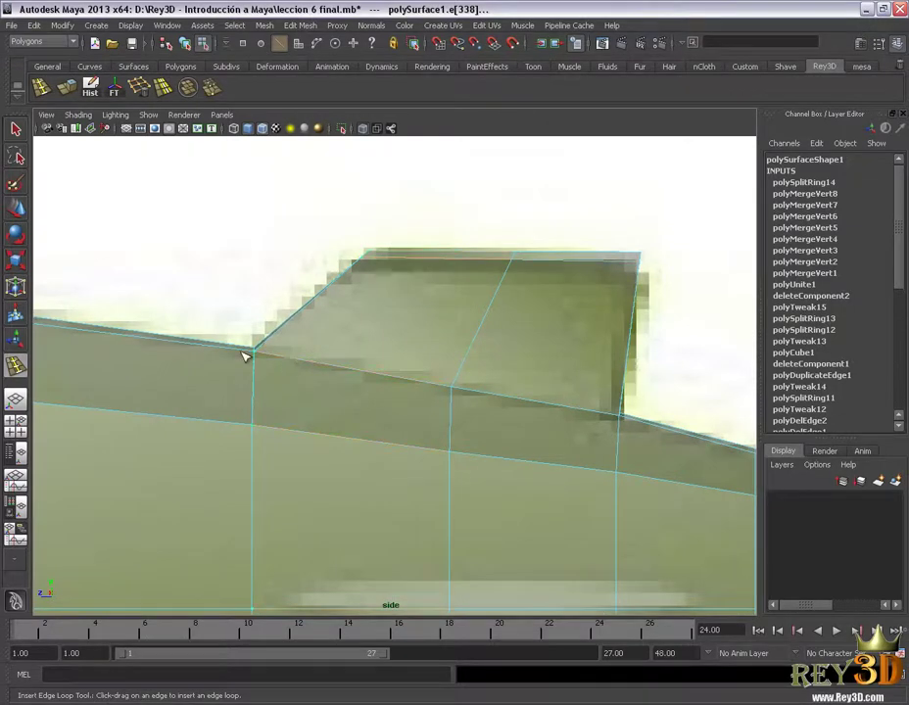
{"action": "left_click", "coordinate": [261, 358]}
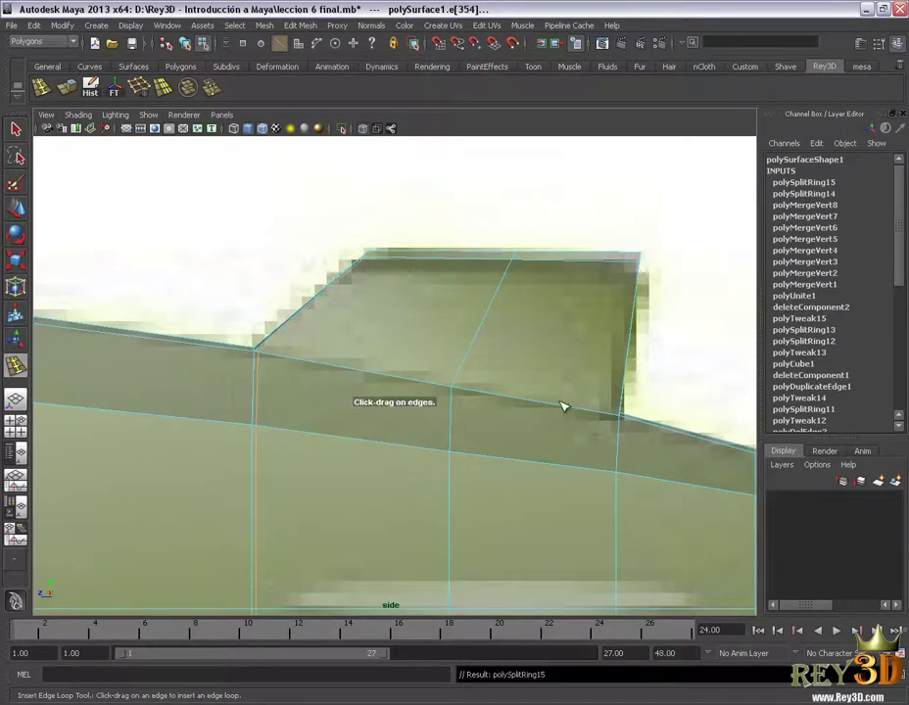
{"action": "left_click", "coordinate": [618, 417]}
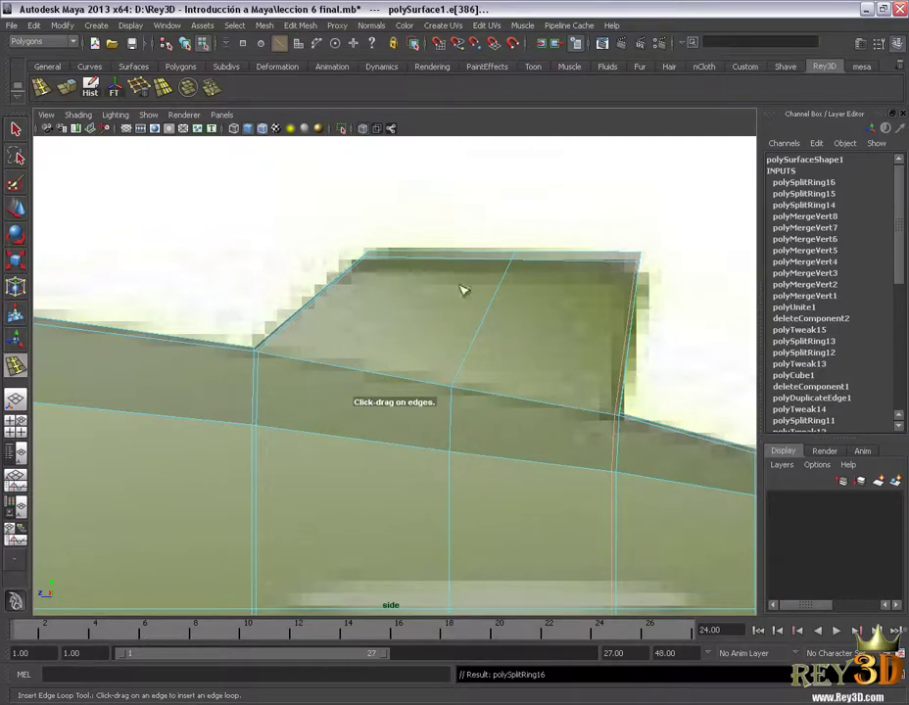
{"action": "key", "text": "w"}
{"action": "key", "text": "3"}
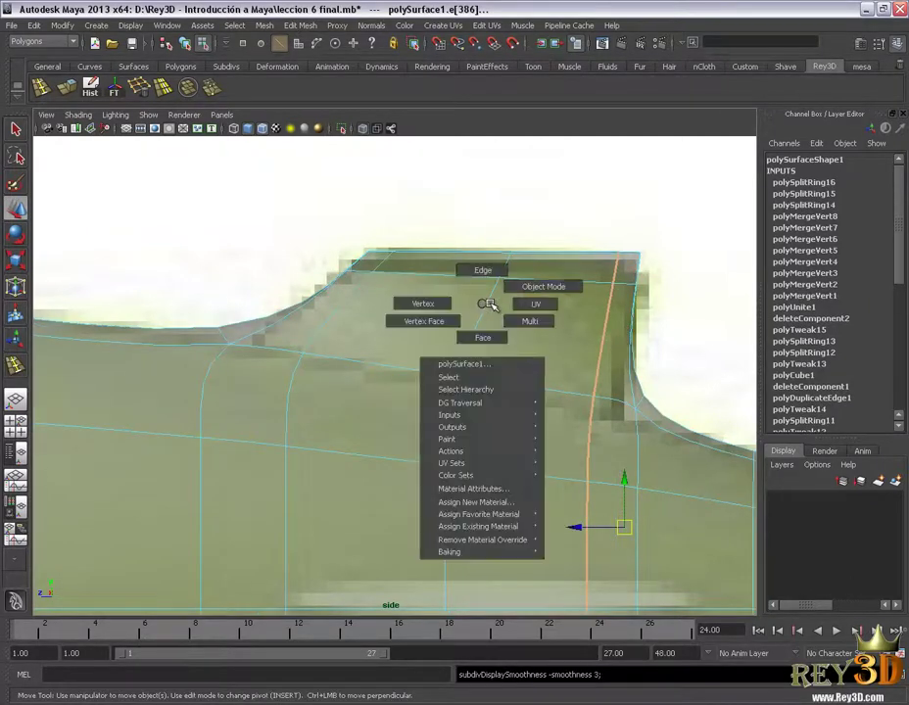
{"action": "right_click_drag", "start_coordinate": [485, 306], "coordinate": [540, 279]}
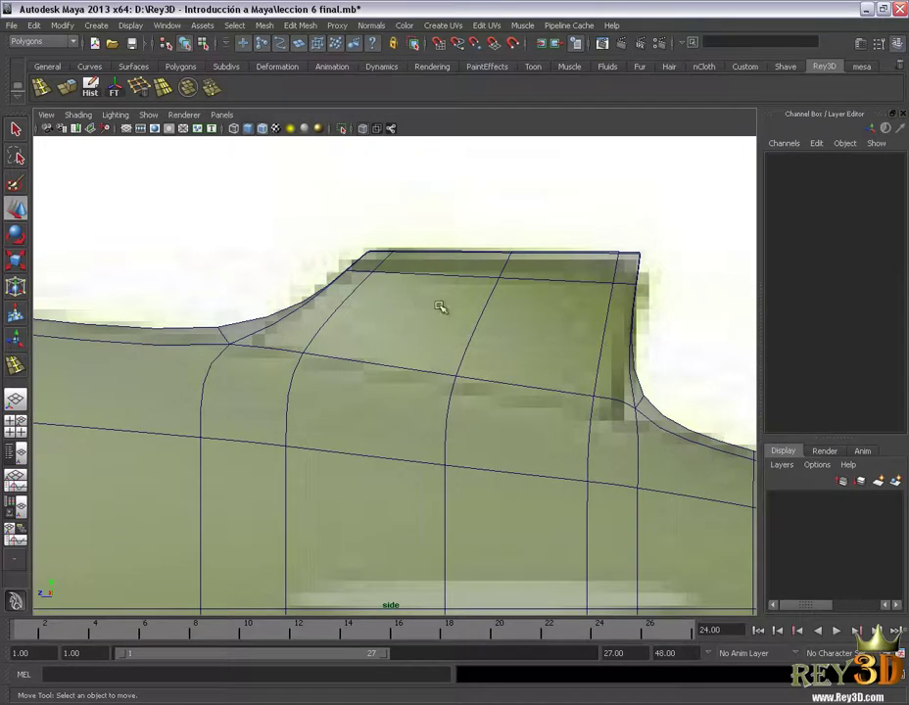
{"action": "left_click", "coordinate": [440, 307]}
Add second edge loops beside the fin's front and back, then preview the smoothed hull
{"action": "key", "text": "1"}
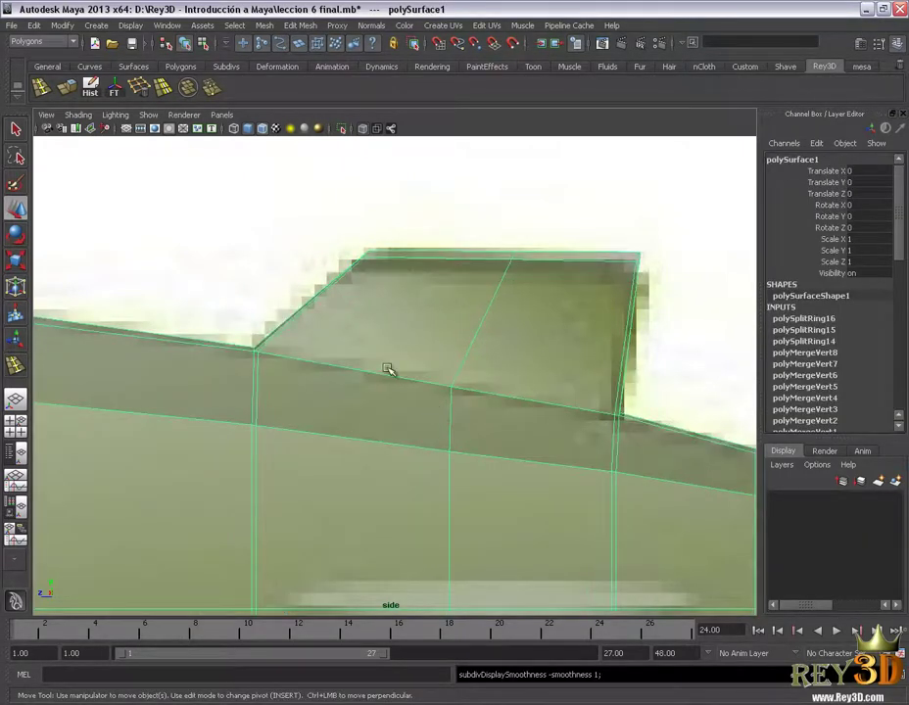
{"action": "scroll", "coordinate": [252, 269], "scroll_direction": "up", "scroll_amount": 1}
{"action": "left_click", "coordinate": [44, 88]}
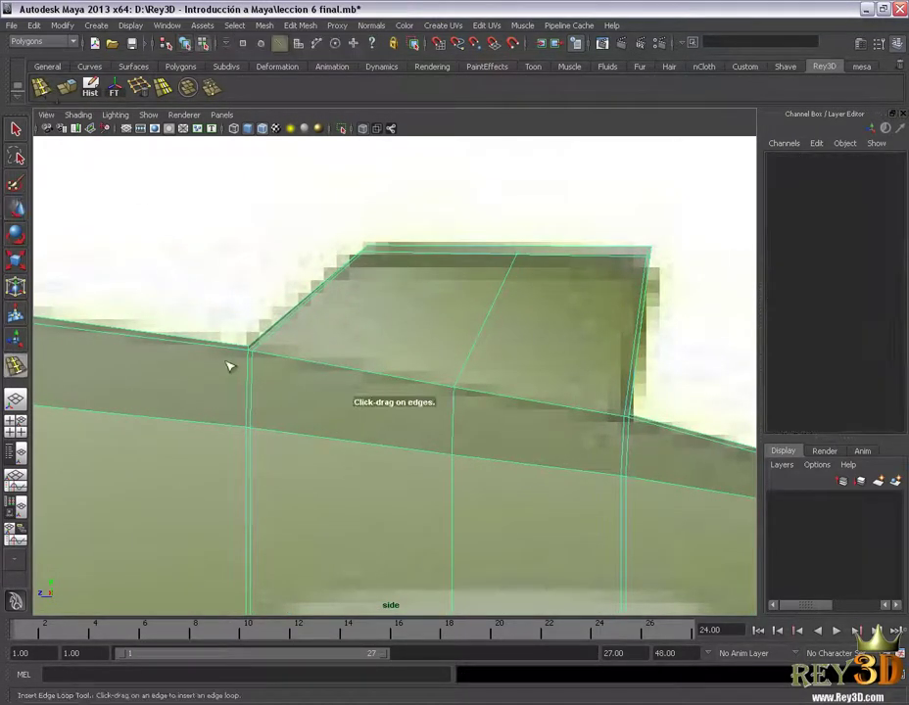
{"action": "left_click_drag", "start_coordinate": [232, 352], "coordinate": [247, 353]}
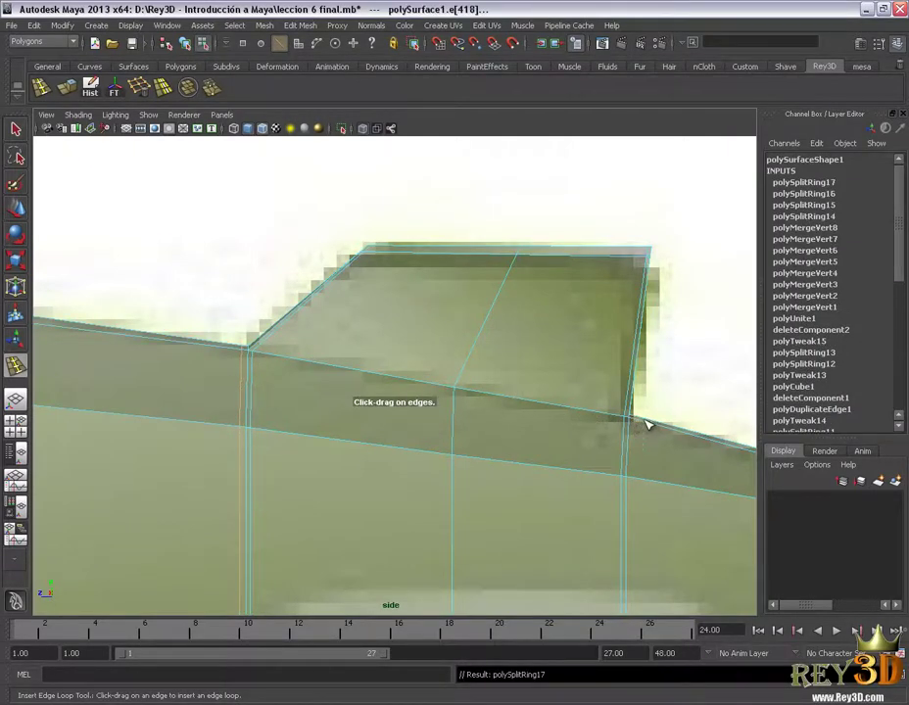
{"action": "left_click_drag", "start_coordinate": [634, 418], "coordinate": [637, 419]}
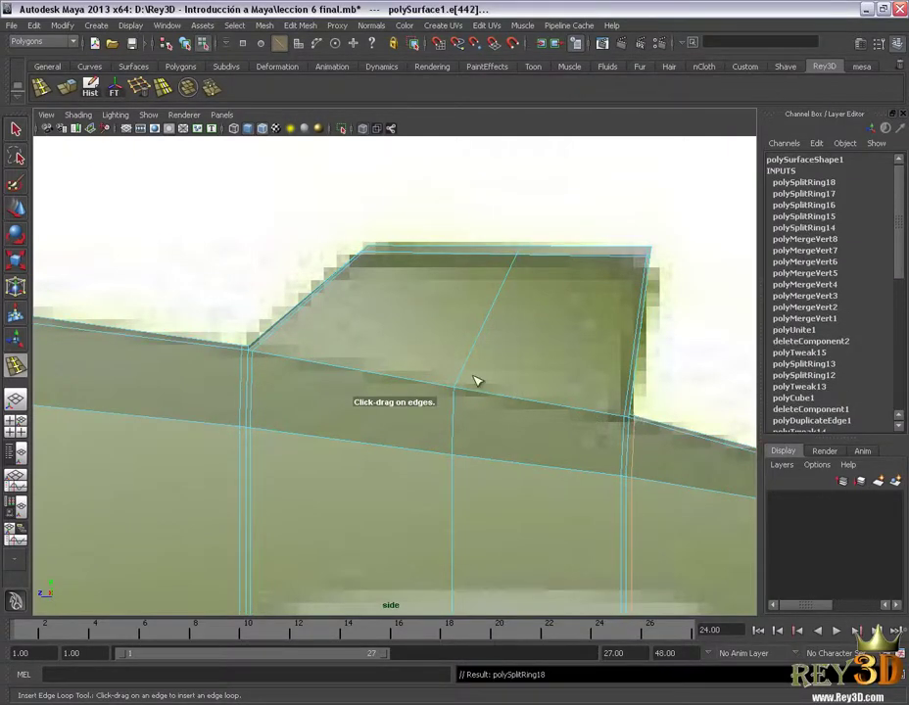
{"action": "key", "text": "w"}
{"action": "key", "text": "3"}
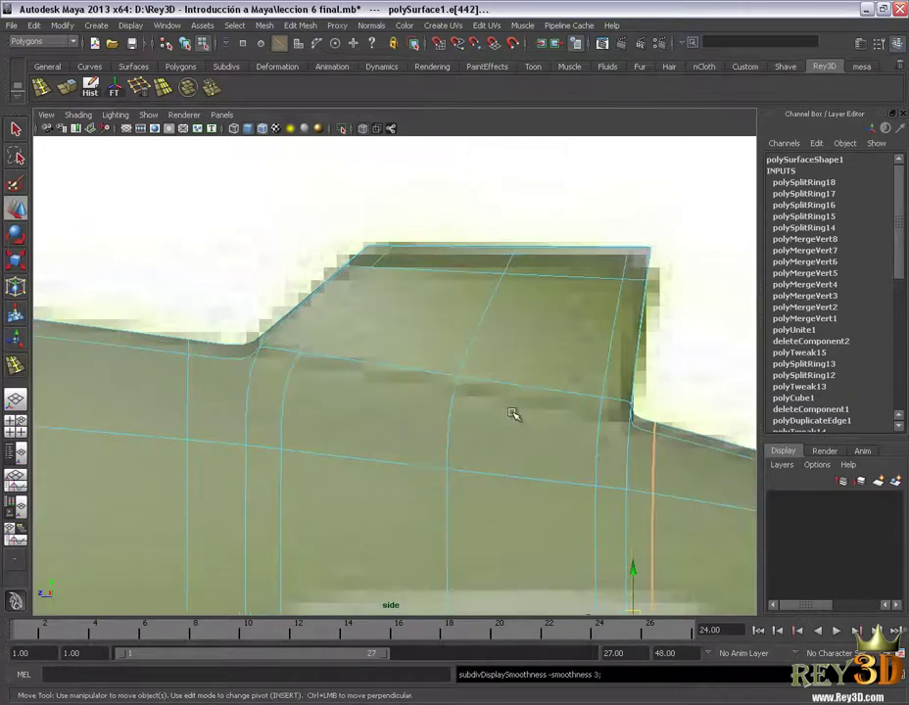
{"action": "scroll", "coordinate": [513, 412], "scroll_direction": "down", "scroll_amount": 2}
{"action": "right_click_drag", "start_coordinate": [503, 335], "coordinate": [595, 293]}
{"action": "left_click", "coordinate": [594, 293]}
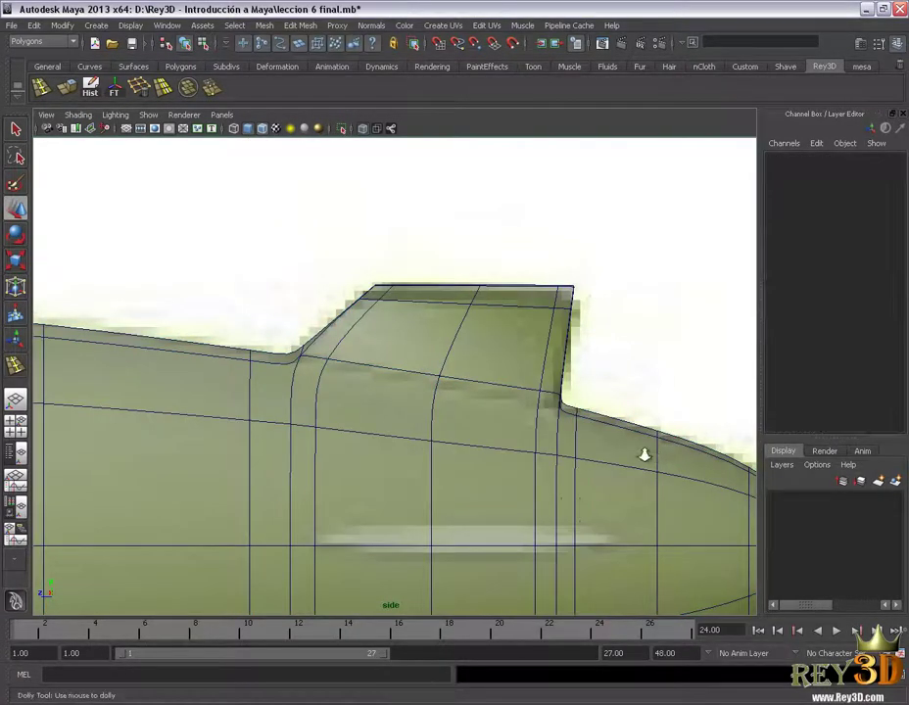
{"action": "scroll", "coordinate": [632, 453], "scroll_direction": "down", "scroll_amount": 2}
Switch to a maximized perspective view and orbit around the blimp
{"action": "left_click_drag", "start_coordinate": [444, 360], "coordinate": [445, 325]}
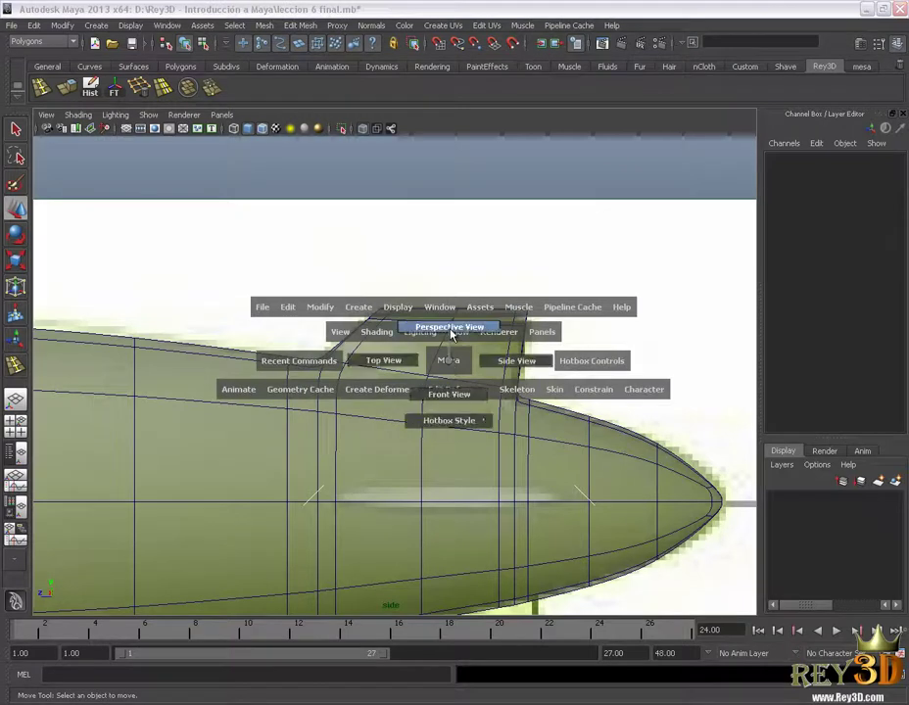
{"action": "mouse_move", "coordinate": [490, 402]}
{"action": "left_mouse_down", "text": "alt"}
{"action": "mouse_move", "coordinate": [465, 381]}
{"action": "mouse_move", "coordinate": [501, 388]}
{"action": "mouse_move", "coordinate": [443, 384]}
{"action": "left_mouse_up", "text": "alt"}
{"action": "key", "text": "space"}
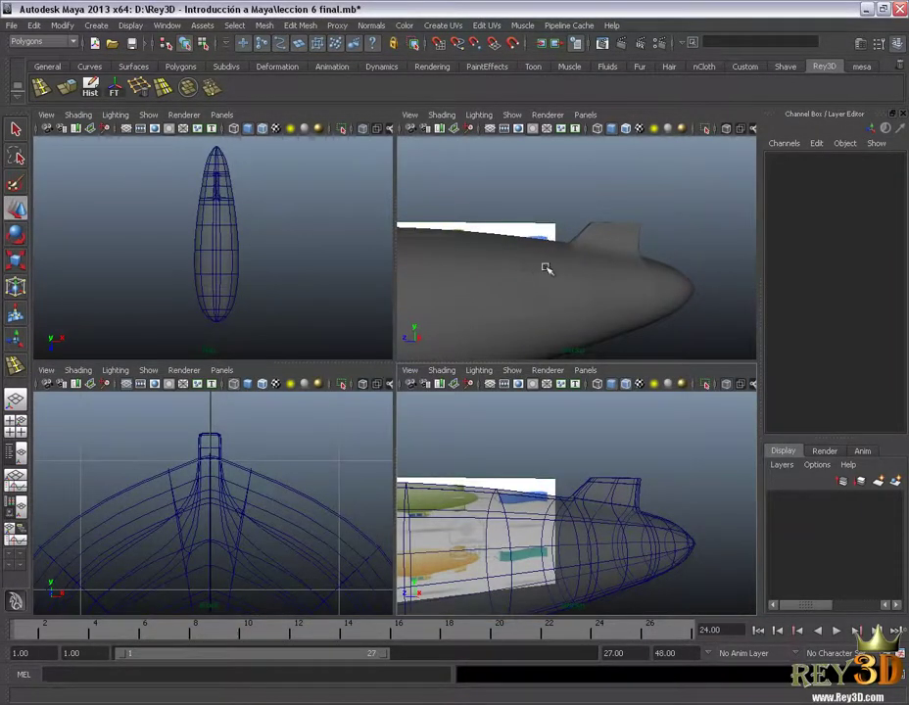
{"action": "key", "text": "space"}
{"action": "mouse_move", "coordinate": [538, 274]}
{"action": "left_mouse_down", "text": "alt"}
{"action": "mouse_move", "coordinate": [564, 290]}
{"action": "mouse_move", "coordinate": [551, 308]}
{"action": "mouse_move", "coordinate": [602, 308]}
{"action": "mouse_move", "coordinate": [604, 394]}
{"action": "mouse_move", "coordinate": [523, 404]}
{"action": "mouse_move", "coordinate": [513, 445]}
{"action": "mouse_move", "coordinate": [440, 416]}
{"action": "mouse_move", "coordinate": [583, 425]}
{"action": "mouse_move", "coordinate": [388, 424]}
{"action": "mouse_move", "coordinate": [484, 440]}
{"action": "mouse_move", "coordinate": [426, 397]}
{"action": "mouse_move", "coordinate": [352, 415]}
{"action": "left_mouse_up", "text": "alt"}
{"action": "key", "text": "space"}
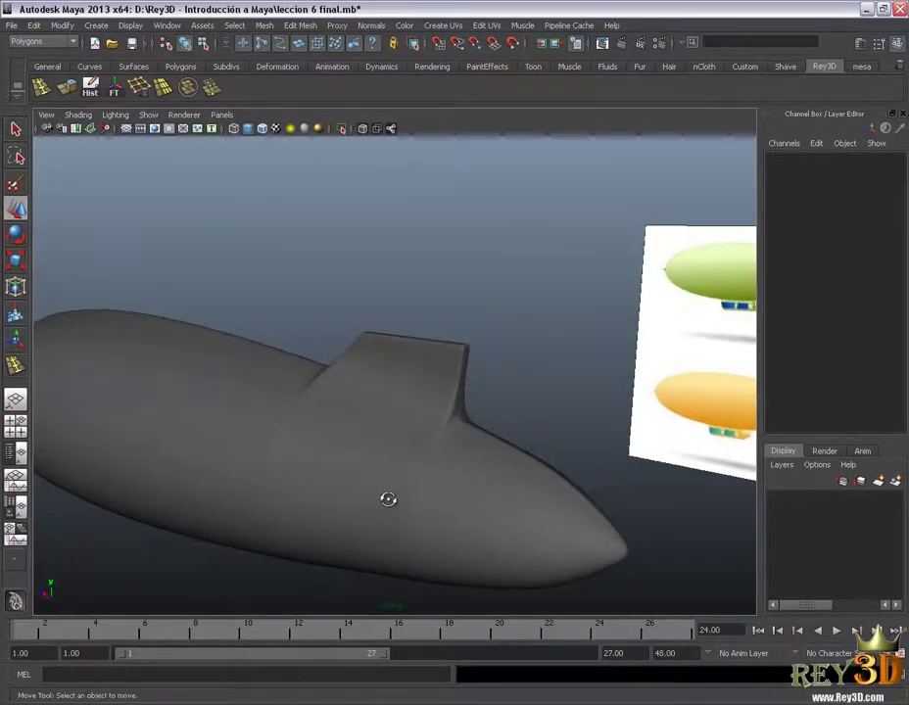
{"action": "mouse_move", "coordinate": [388, 500]}
{"action": "left_mouse_down", "text": "alt"}
{"action": "mouse_move", "coordinate": [401, 507]}
{"action": "mouse_move", "coordinate": [406, 359]}
{"action": "left_mouse_up", "text": "alt"}
Inspect the hull's low-poly cage up close, including the nose and top
{"action": "left_click", "coordinate": [416, 487]}
{"action": "key", "text": "1"}
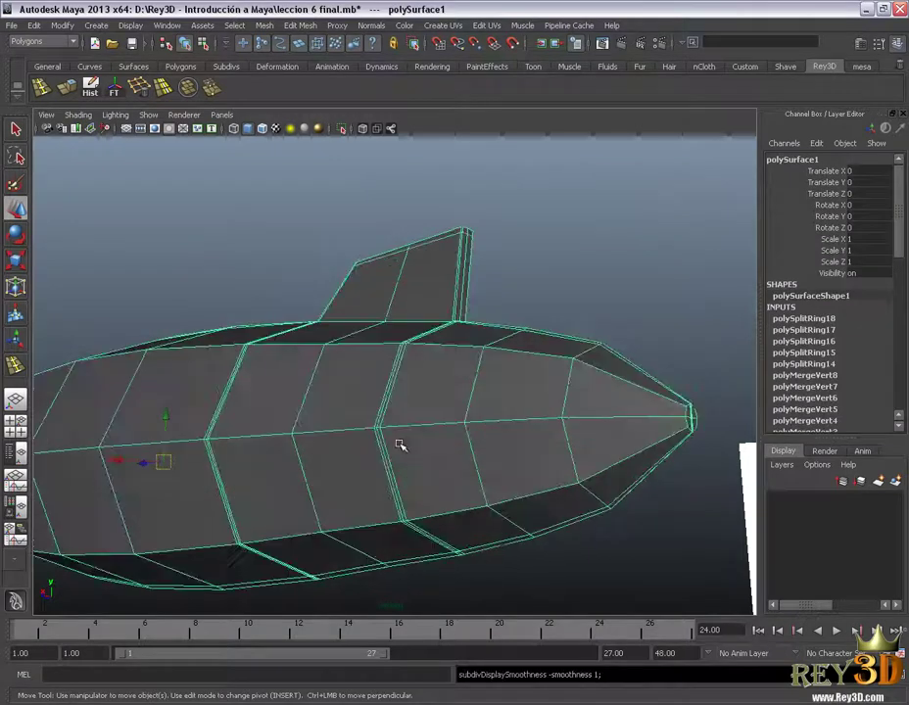
{"action": "right_click_drag", "start_coordinate": [400, 445], "coordinate": [468, 503], "text": "alt"}
{"action": "middle_click_drag", "start_coordinate": [468, 503], "coordinate": [475, 419], "text": "alt"}
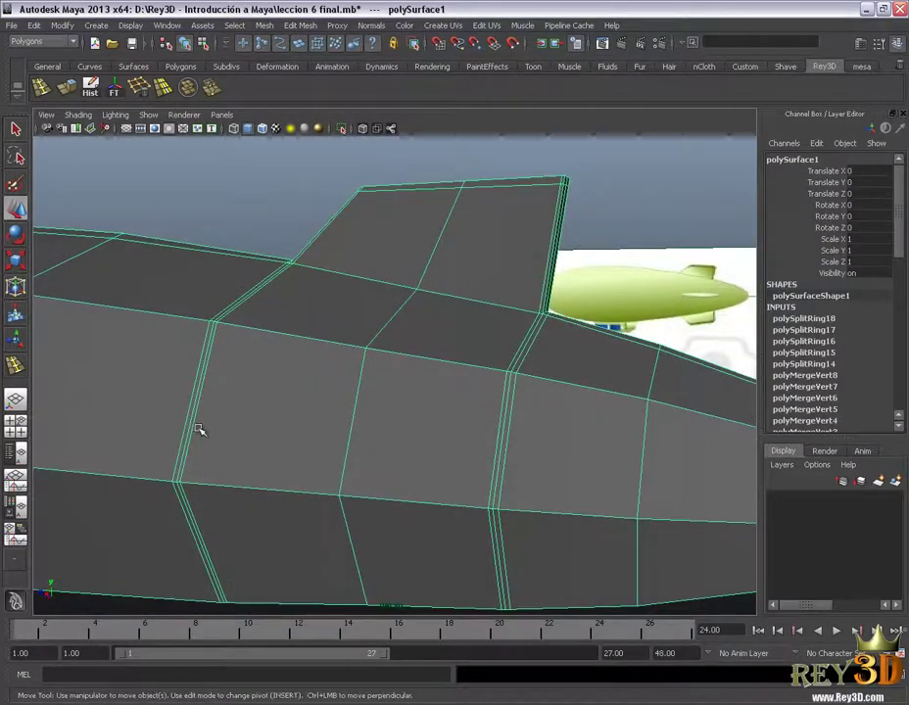
{"action": "right_click_drag", "start_coordinate": [455, 461], "coordinate": [487, 411], "text": "alt"}
{"action": "mouse_move", "coordinate": [487, 412]}
{"action": "left_mouse_down", "text": "alt"}
{"action": "mouse_move", "coordinate": [500, 411]}
{"action": "mouse_move", "coordinate": [471, 411]}
{"action": "left_mouse_up", "text": "alt"}
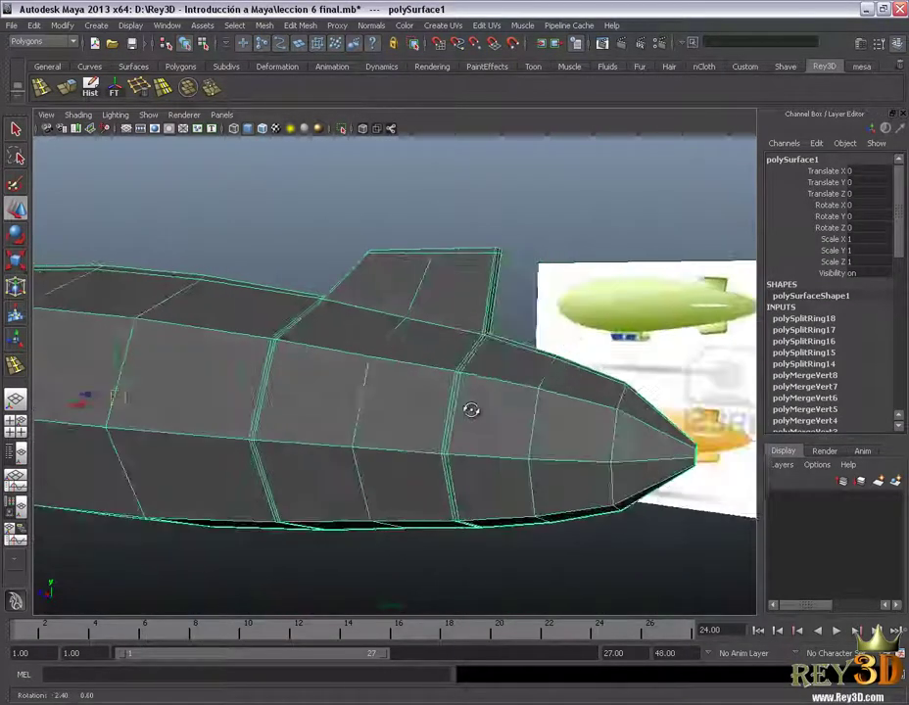
{"action": "mouse_move", "coordinate": [471, 411]}
{"action": "right_mouse_down", "text": "alt"}
{"action": "mouse_move", "coordinate": [519, 445]}
{"action": "mouse_move", "coordinate": [473, 430]}
{"action": "mouse_move", "coordinate": [513, 445]}
{"action": "right_mouse_up", "text": "alt"}
{"action": "left_click_drag", "start_coordinate": [513, 445], "coordinate": [462, 430], "text": "alt"}
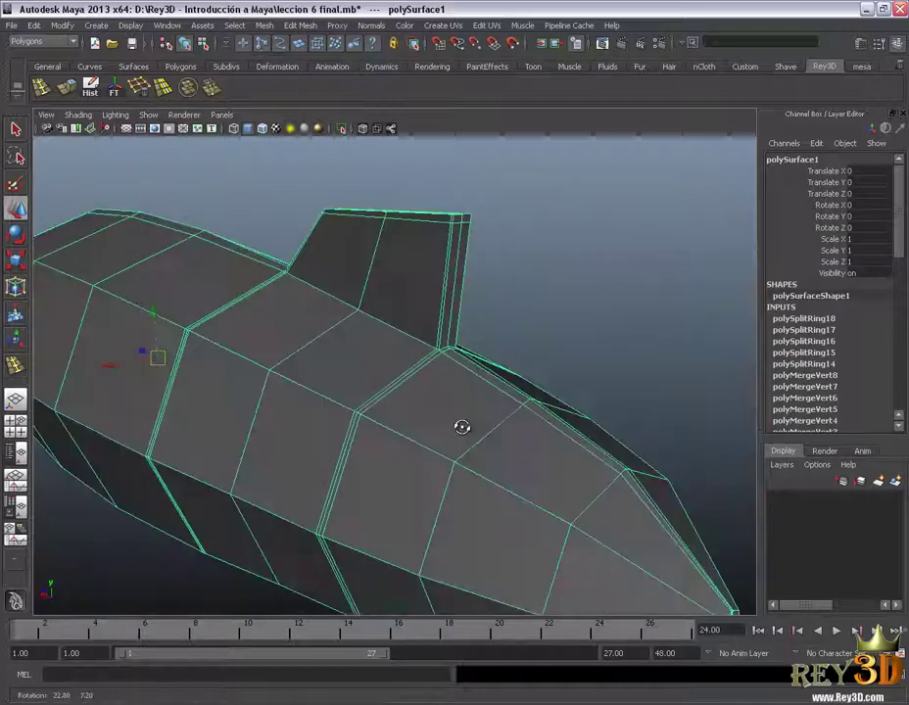
{"action": "right_click_drag", "start_coordinate": [462, 430], "coordinate": [480, 421], "text": "alt"}
Preview the hull smoothed and examine the tail fin from the front and side
{"action": "key", "text": "3"}
{"action": "left_click", "coordinate": [562, 252]}
{"action": "left_click_drag", "start_coordinate": [562, 252], "coordinate": [558, 367], "text": "alt"}
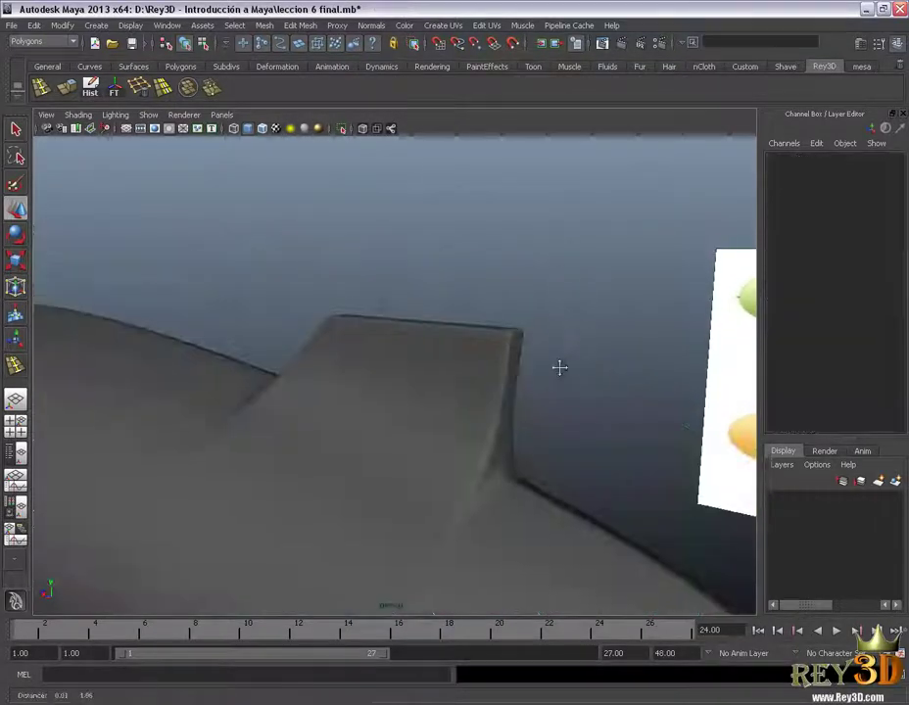
{"action": "mouse_move", "coordinate": [558, 367]}
{"action": "right_mouse_down", "text": "alt"}
{"action": "mouse_move", "coordinate": [545, 348]}
{"action": "mouse_move", "coordinate": [511, 451]}
{"action": "right_mouse_up", "text": "alt"}
{"action": "left_click_drag", "start_coordinate": [511, 451], "coordinate": [442, 414], "text": "alt"}
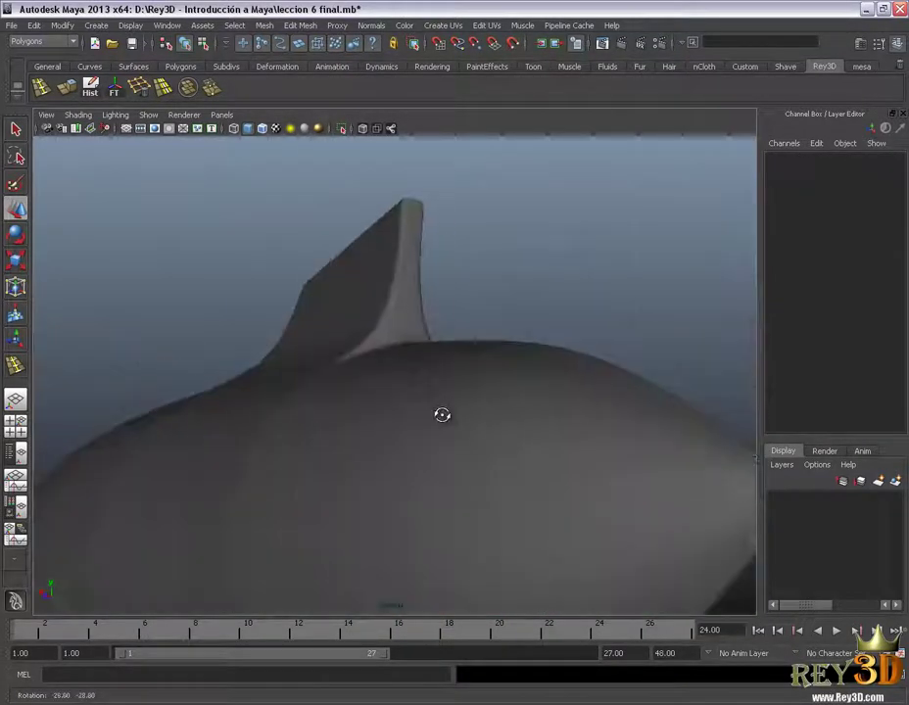
{"action": "mouse_move", "coordinate": [403, 294]}
{"action": "left_mouse_down", "text": "alt"}
{"action": "mouse_move", "coordinate": [484, 334]}
{"action": "mouse_move", "coordinate": [426, 358]}
{"action": "mouse_move", "coordinate": [509, 351]}
{"action": "mouse_move", "coordinate": [436, 419]}
{"action": "left_mouse_up", "text": "alt"}
Orbit around the whole smoothed blimp and centre the hull in view
{"action": "left_click_drag", "start_coordinate": [495, 428], "coordinate": [422, 424], "text": "alt"}
{"action": "right_click_drag", "start_coordinate": [422, 424], "coordinate": [377, 404], "text": "alt"}
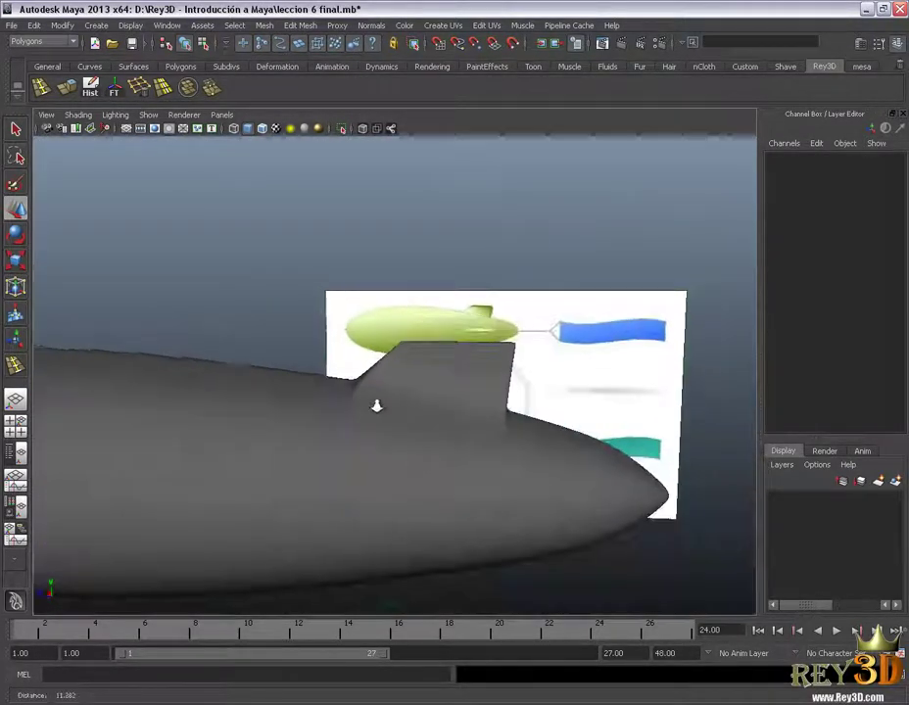
{"action": "left_click_drag", "start_coordinate": [377, 403], "coordinate": [479, 428], "text": "alt"}
{"action": "right_click_drag", "start_coordinate": [479, 427], "coordinate": [398, 391], "text": "alt"}
{"action": "mouse_move", "coordinate": [399, 391]}
{"action": "left_mouse_down", "text": "alt"}
{"action": "mouse_move", "coordinate": [420, 402]}
{"action": "mouse_move", "coordinate": [445, 387]}
{"action": "mouse_move", "coordinate": [436, 376]}
{"action": "left_mouse_up", "text": "alt"}
{"action": "right_click_drag", "start_coordinate": [436, 376], "coordinate": [468, 395], "text": "alt"}
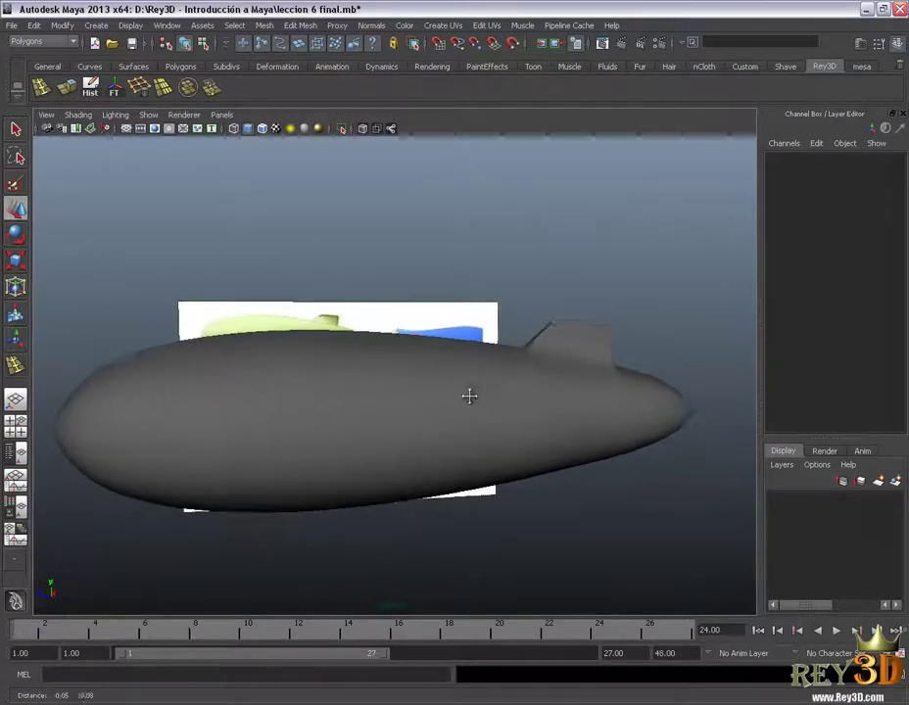
{"action": "left_click_drag", "start_coordinate": [468, 395], "coordinate": [499, 379], "text": "alt"}
{"action": "middle_click_drag", "start_coordinate": [477, 391], "coordinate": [486, 373], "text": "alt"}
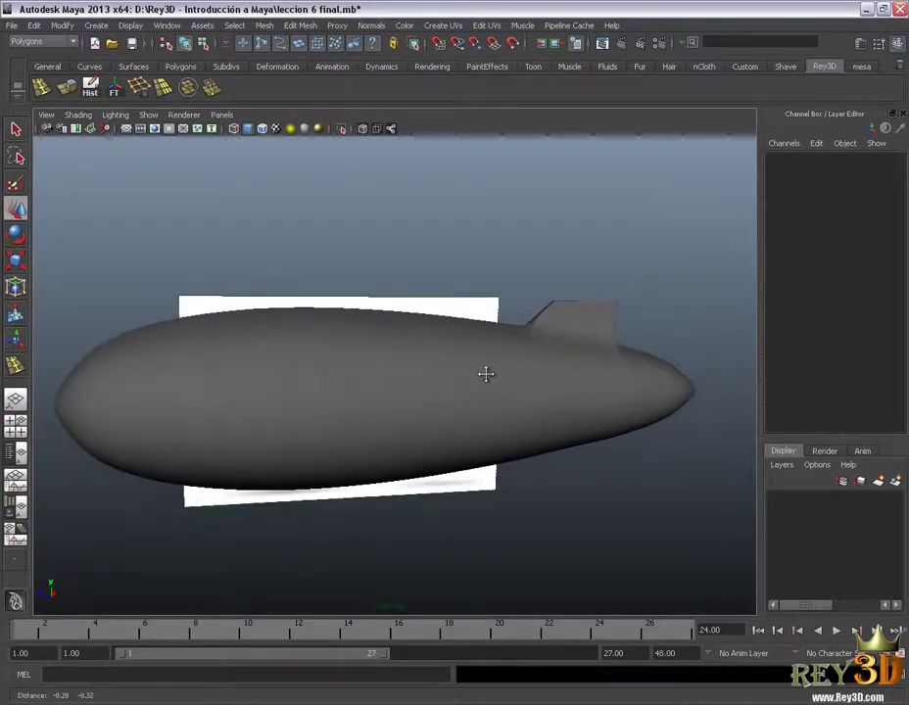